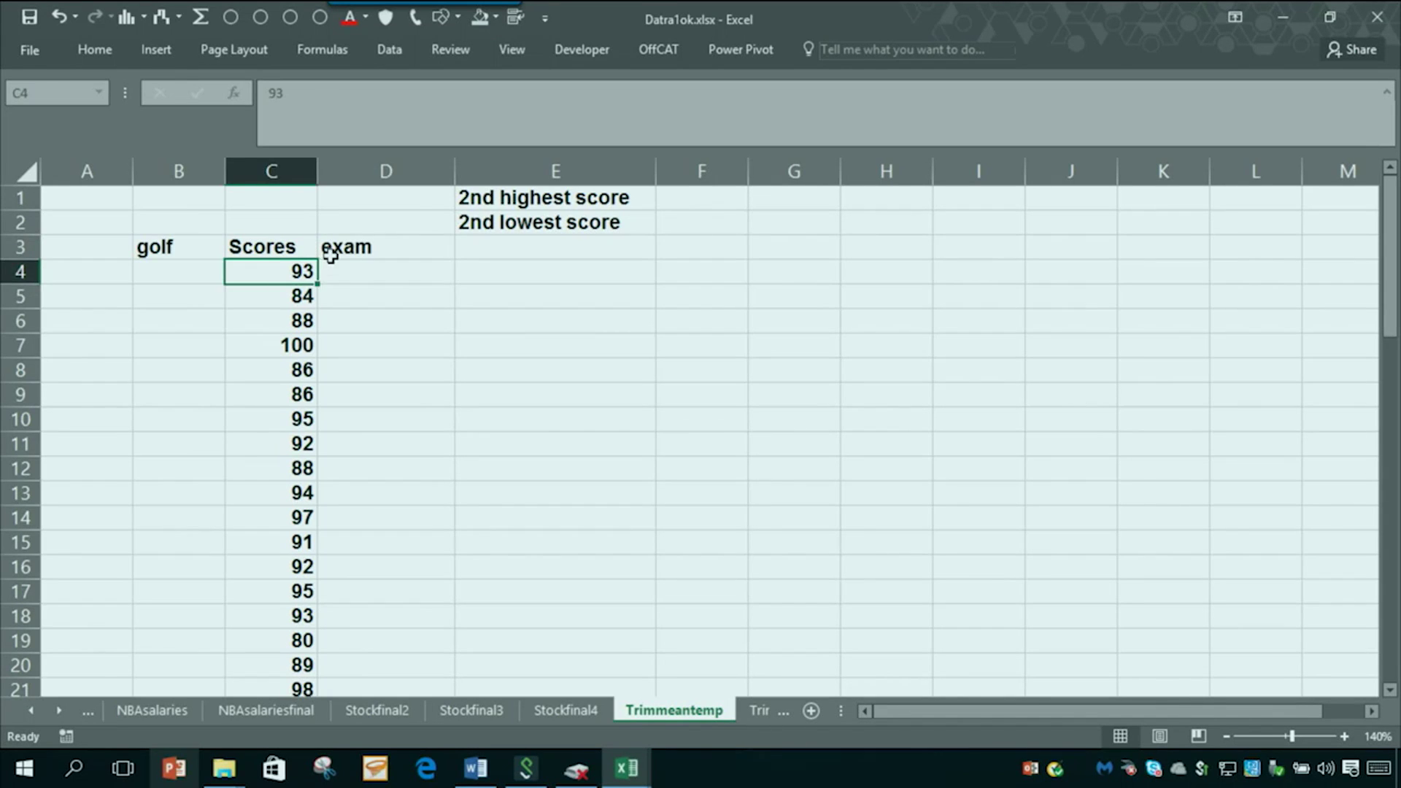
Point out the exam scores in column C, coming back to the first score in C4
{"action": "left_click", "coordinate": [330, 253]}
{"action": "left_click", "coordinate": [267, 269]}
{"action": "left_click", "coordinate": [271, 297]}
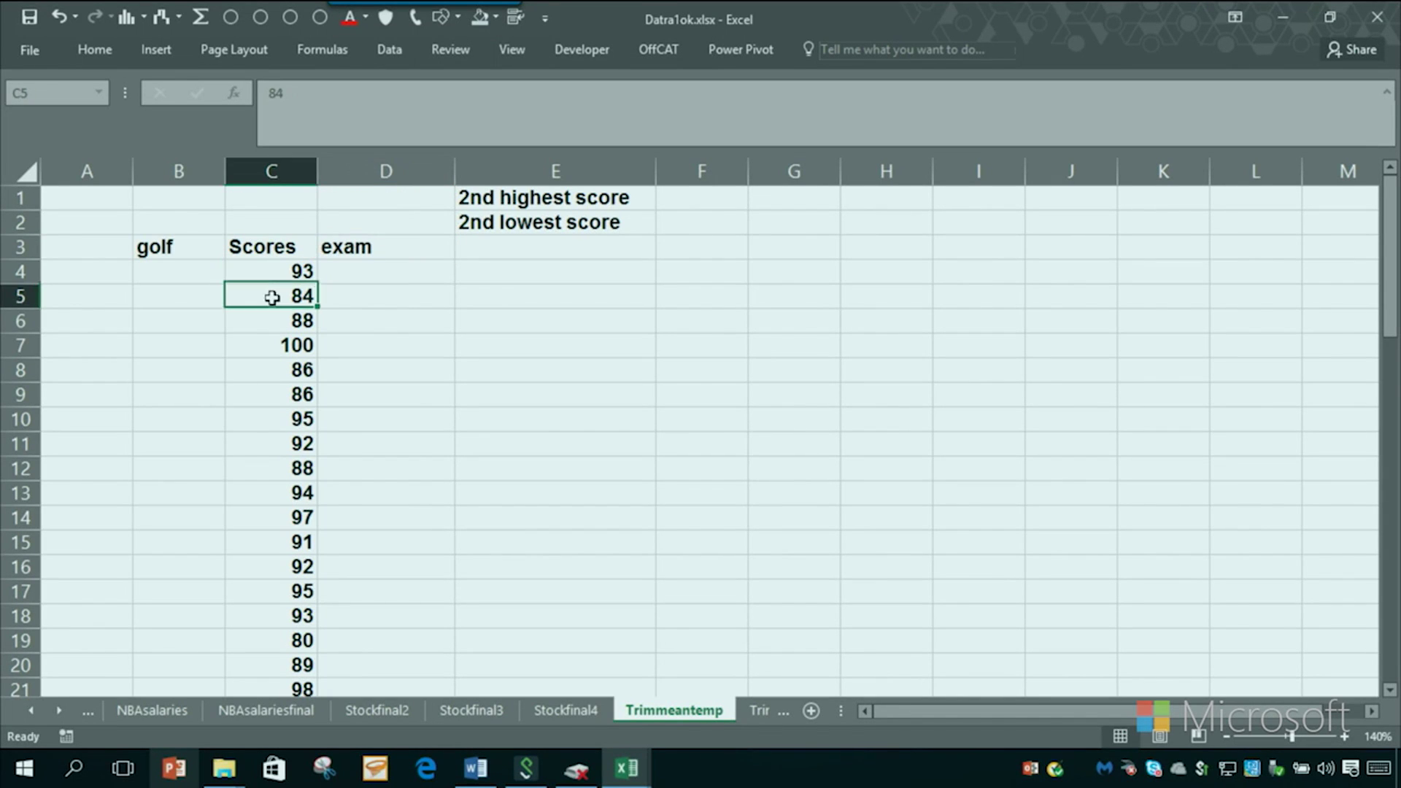
{"action": "left_click", "coordinate": [275, 250]}
{"action": "left_click", "coordinate": [343, 251]}
{"action": "left_click", "coordinate": [275, 270]}
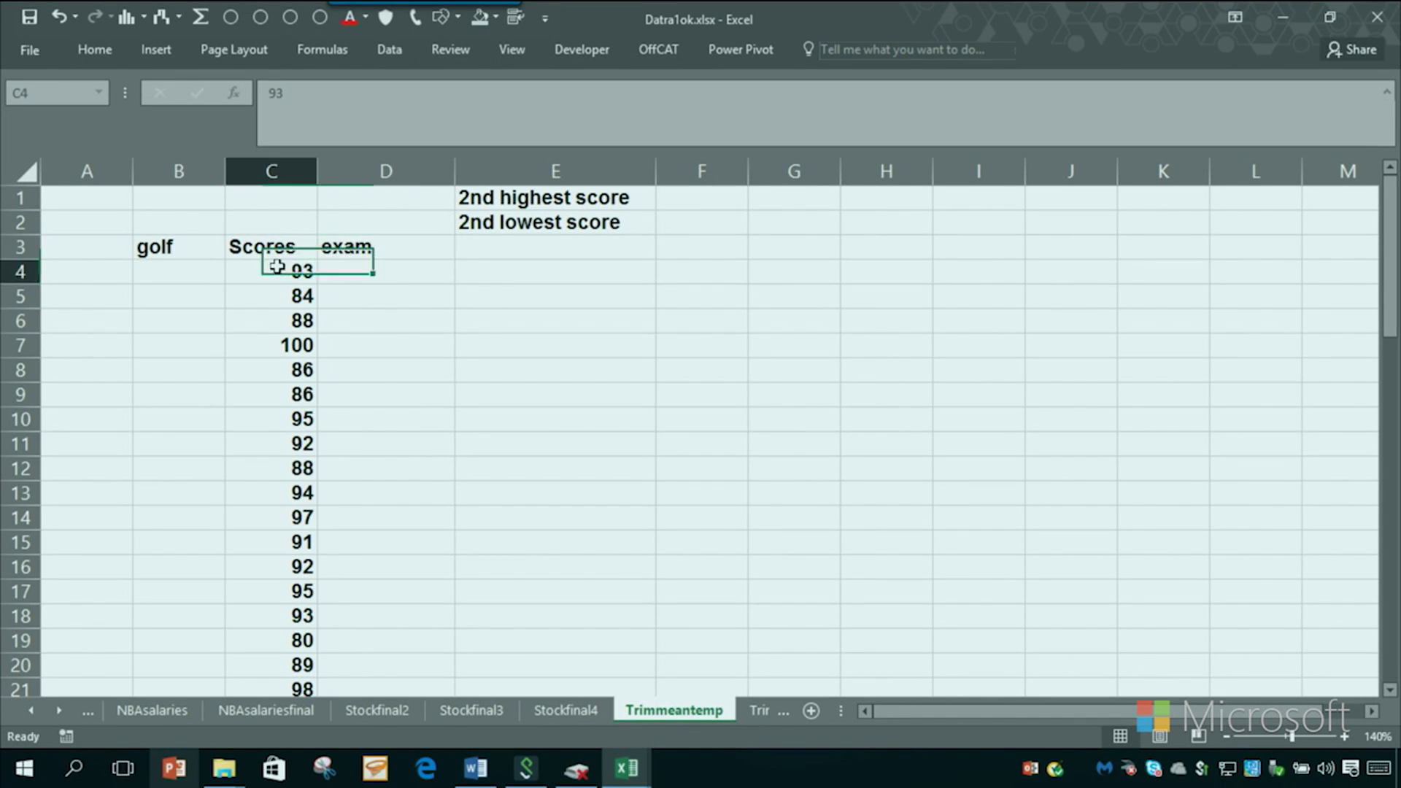
{"action": "left_click", "coordinate": [412, 246]}
{"action": "left_click", "coordinate": [276, 271]}
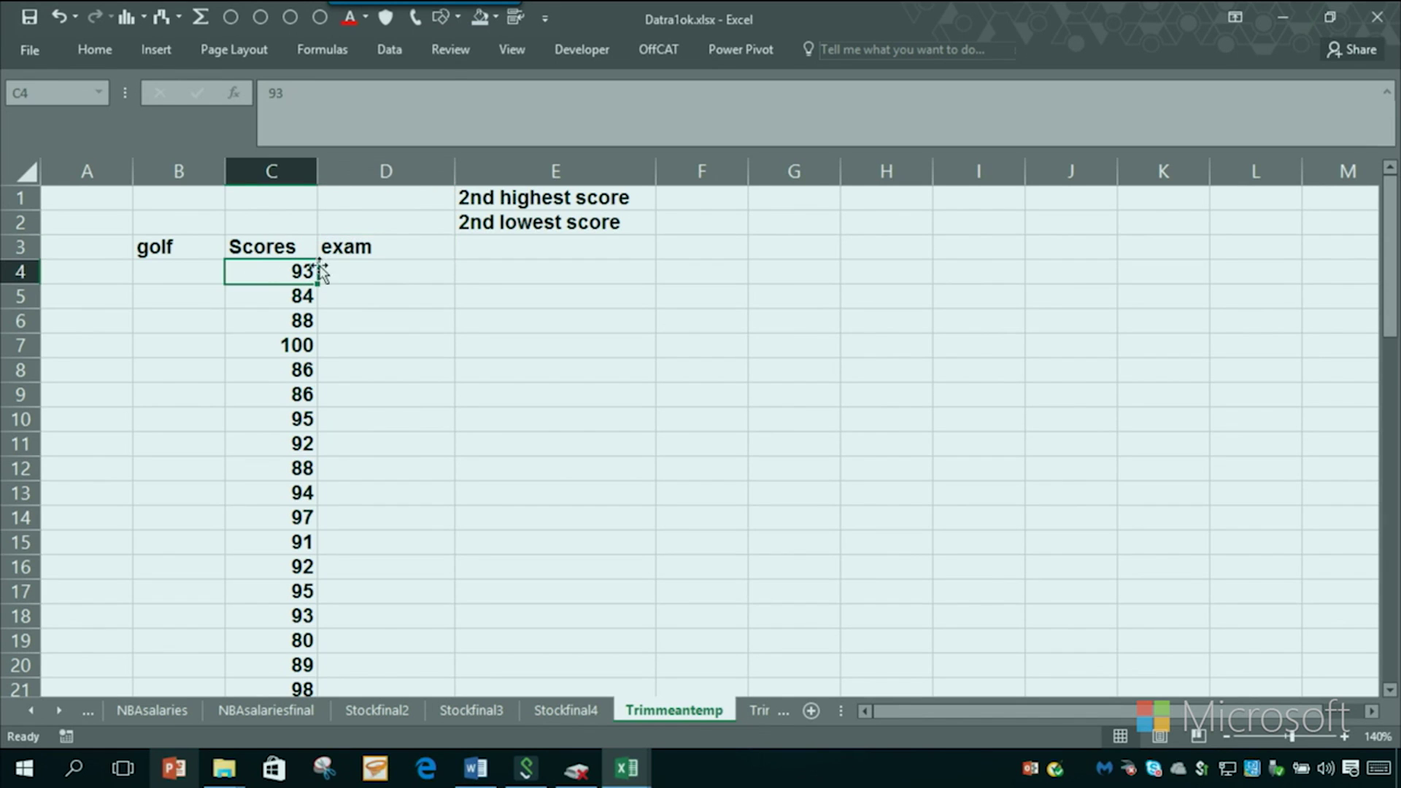
{"action": "left_click", "coordinate": [361, 249]}
{"action": "left_click", "coordinate": [296, 273]}
Select the scores from C4 down to C62, then return to C4
{"action": "key", "text": "ctrl+shift+Down"}
{"action": "key", "text": "ctrl+Up"}
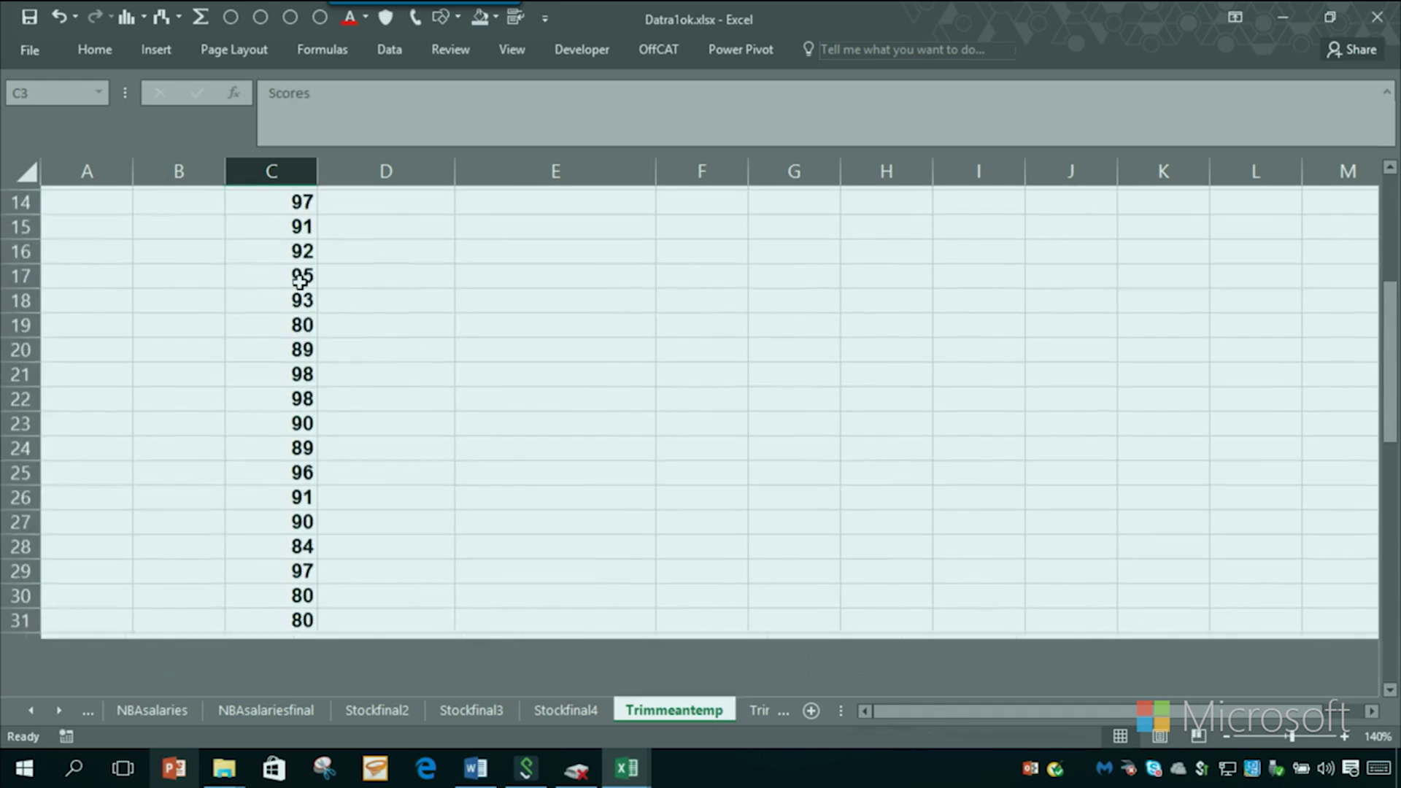
{"action": "scroll", "coordinate": [300, 283], "scroll_direction": "up", "scroll_amount": 4}
{"action": "key", "text": "Down"}
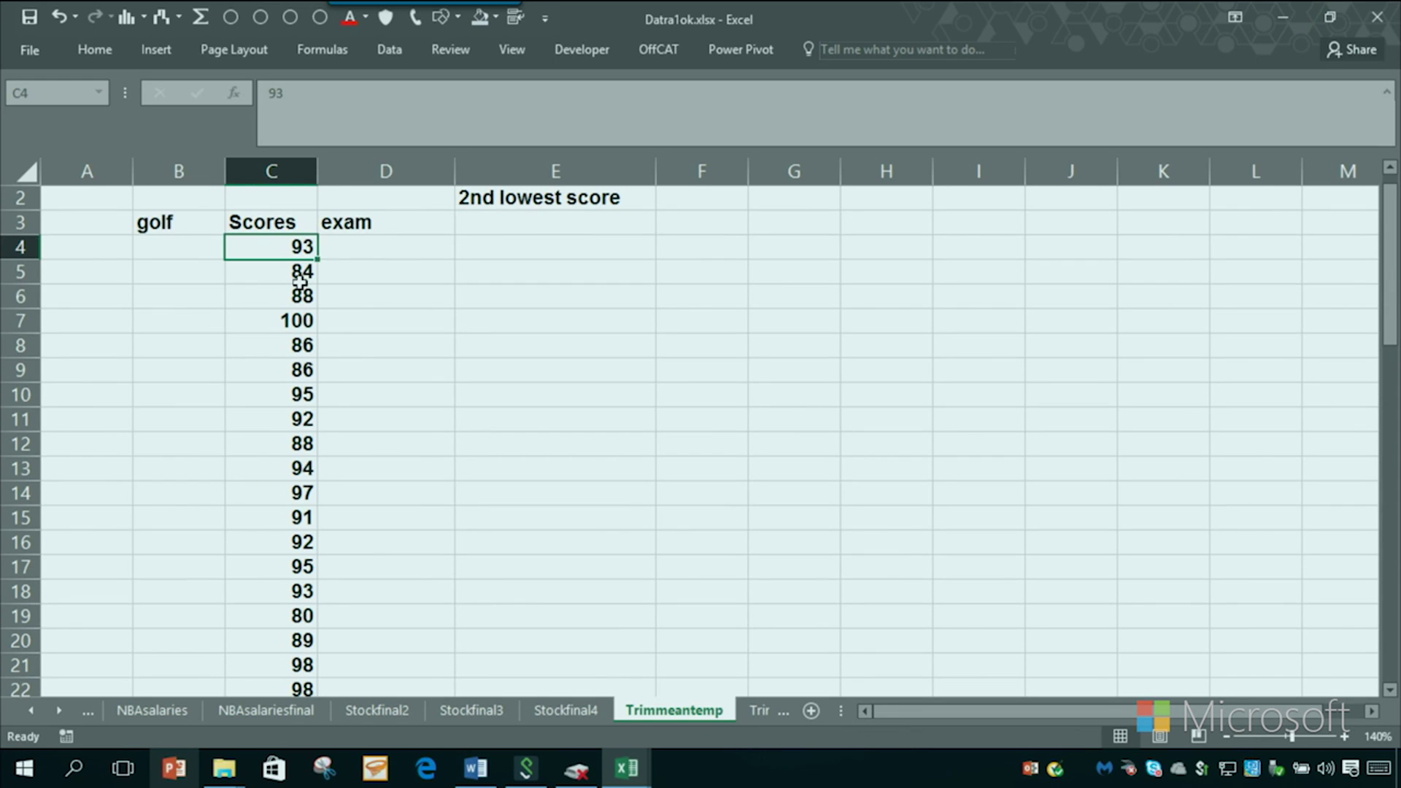
Name the range C4:C62 'scores' in the Name Box
{"action": "key", "text": "ctrl+shift+Down"}
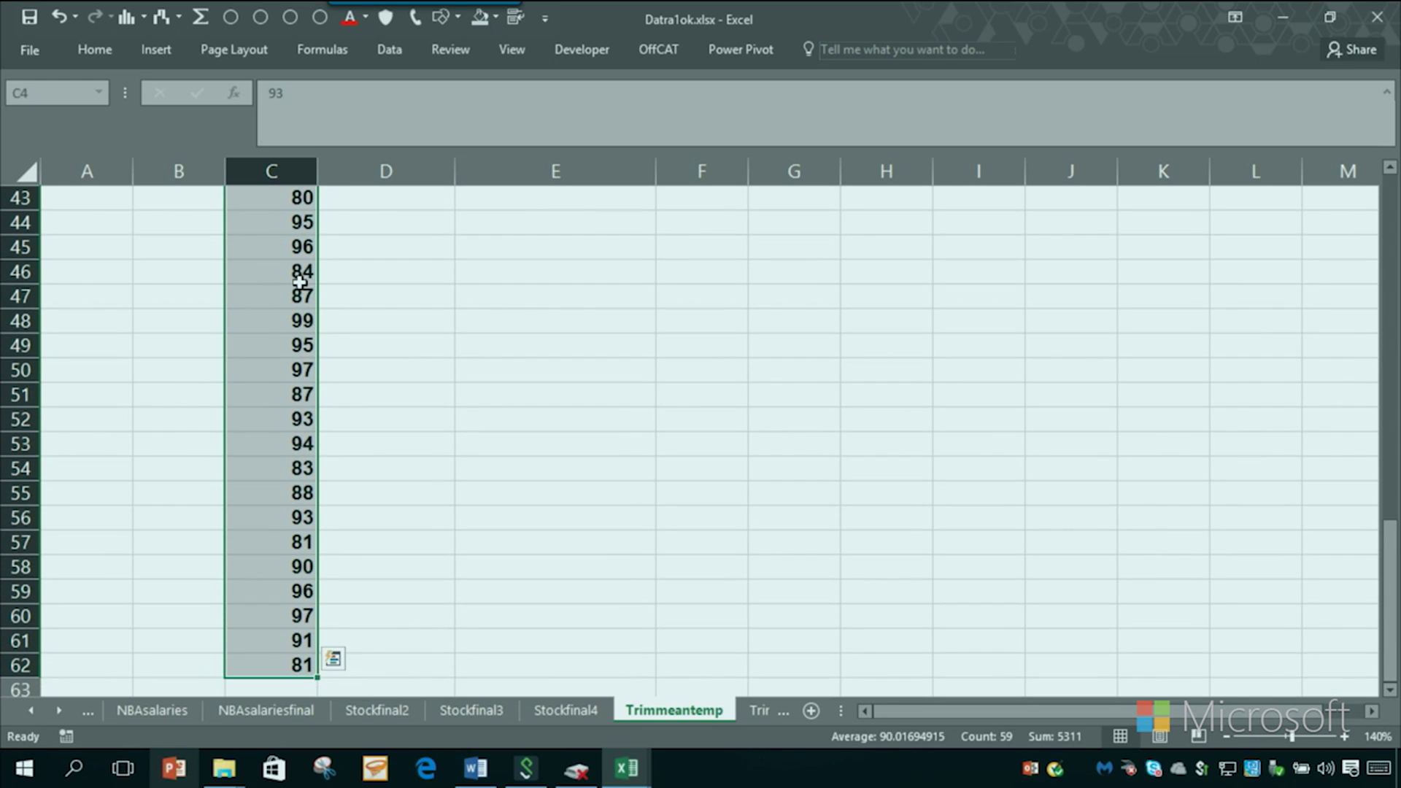
{"action": "left_click", "coordinate": [103, 93]}
{"action": "type", "text": "scores"}
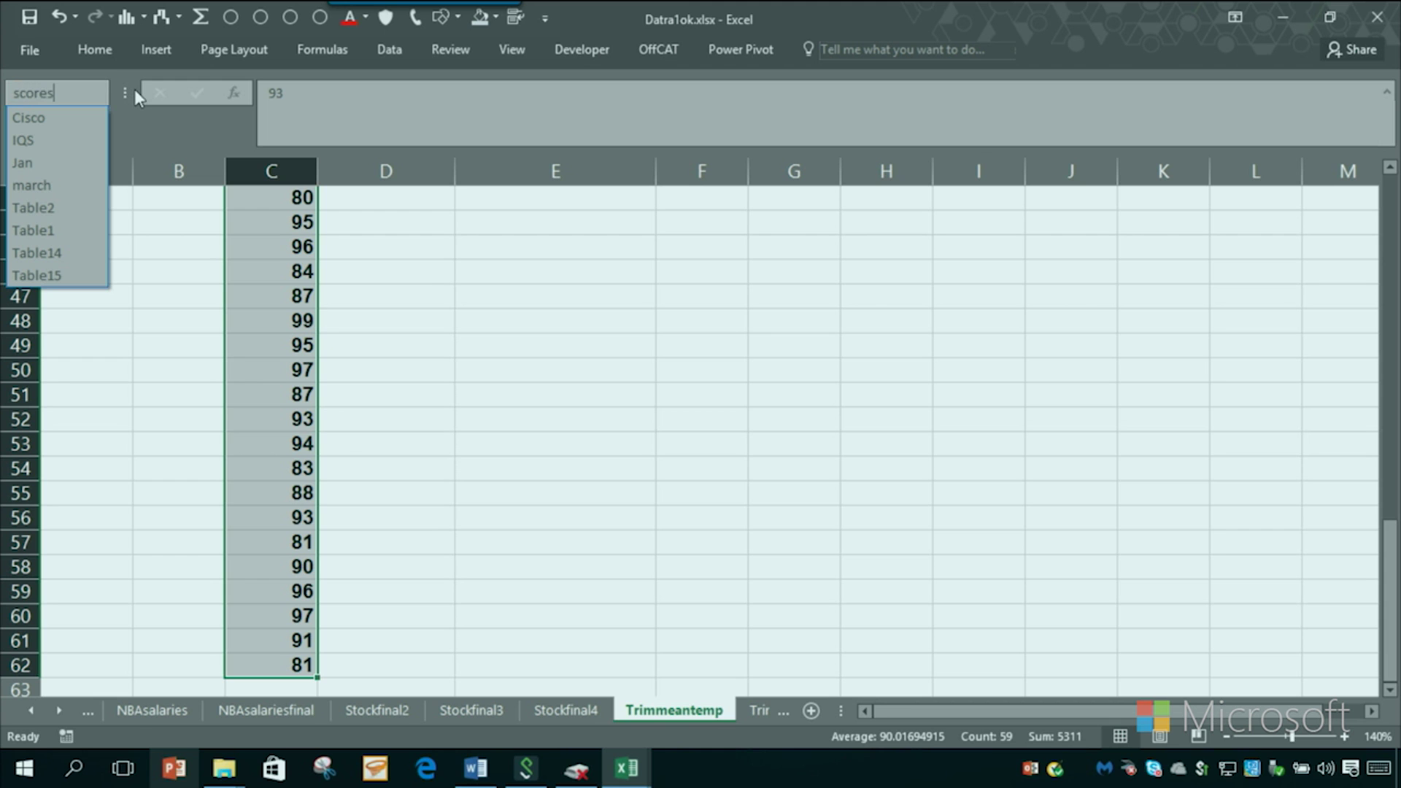
{"action": "key", "text": "Return"}
{"action": "left_click", "coordinate": [538, 316]}
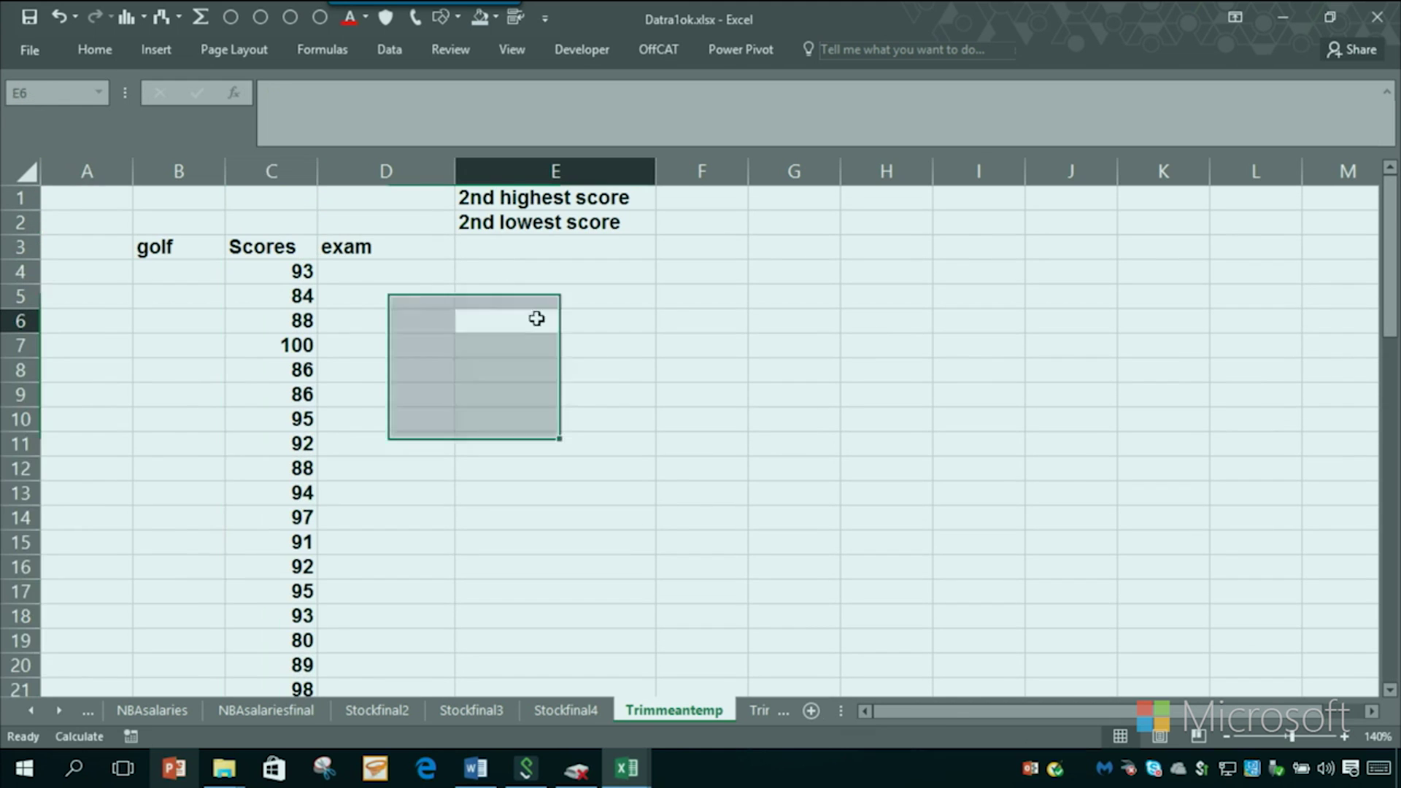
Confirm 'scores' appears in the Name Box list, then return to the top of column C
{"action": "left_click", "coordinate": [103, 92]}
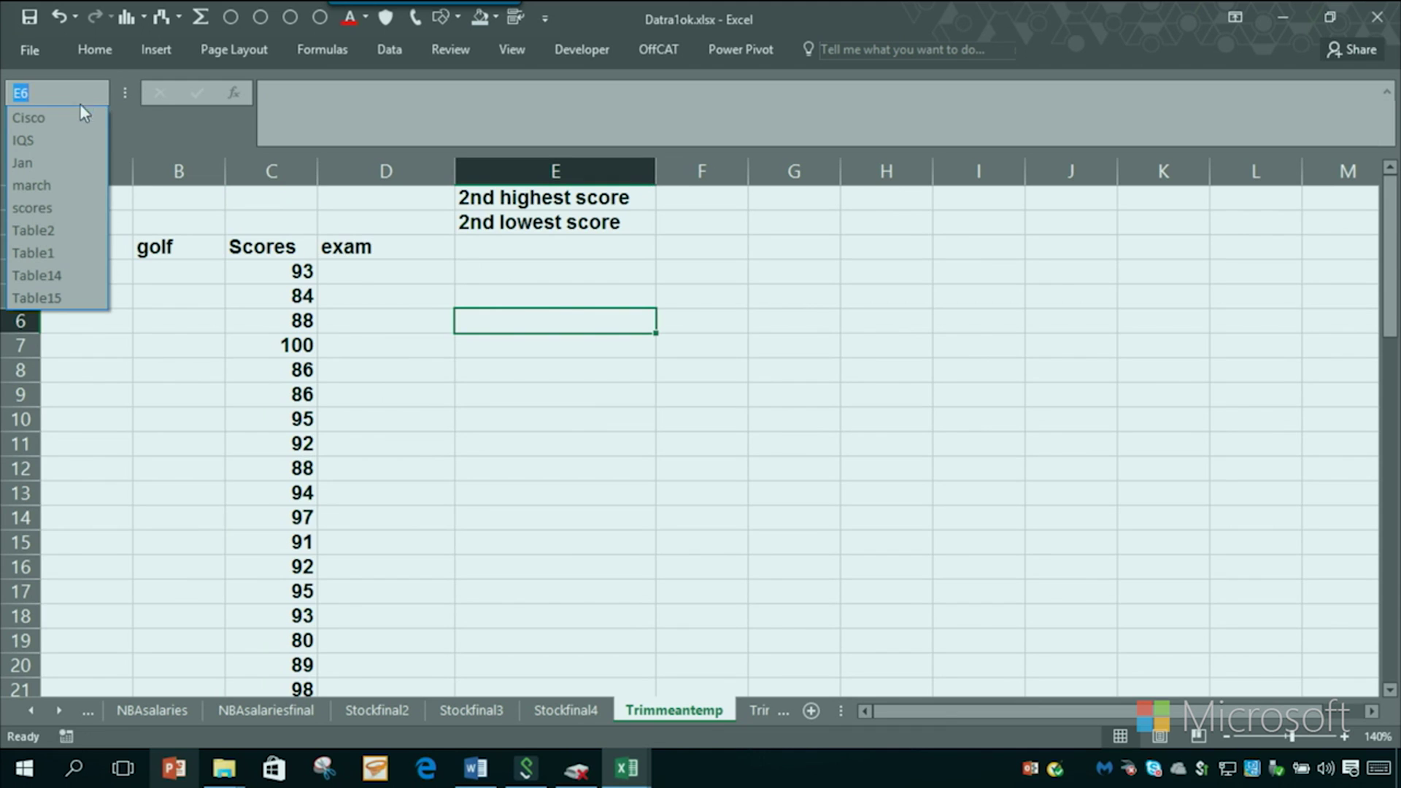
{"action": "left_click", "coordinate": [76, 205]}
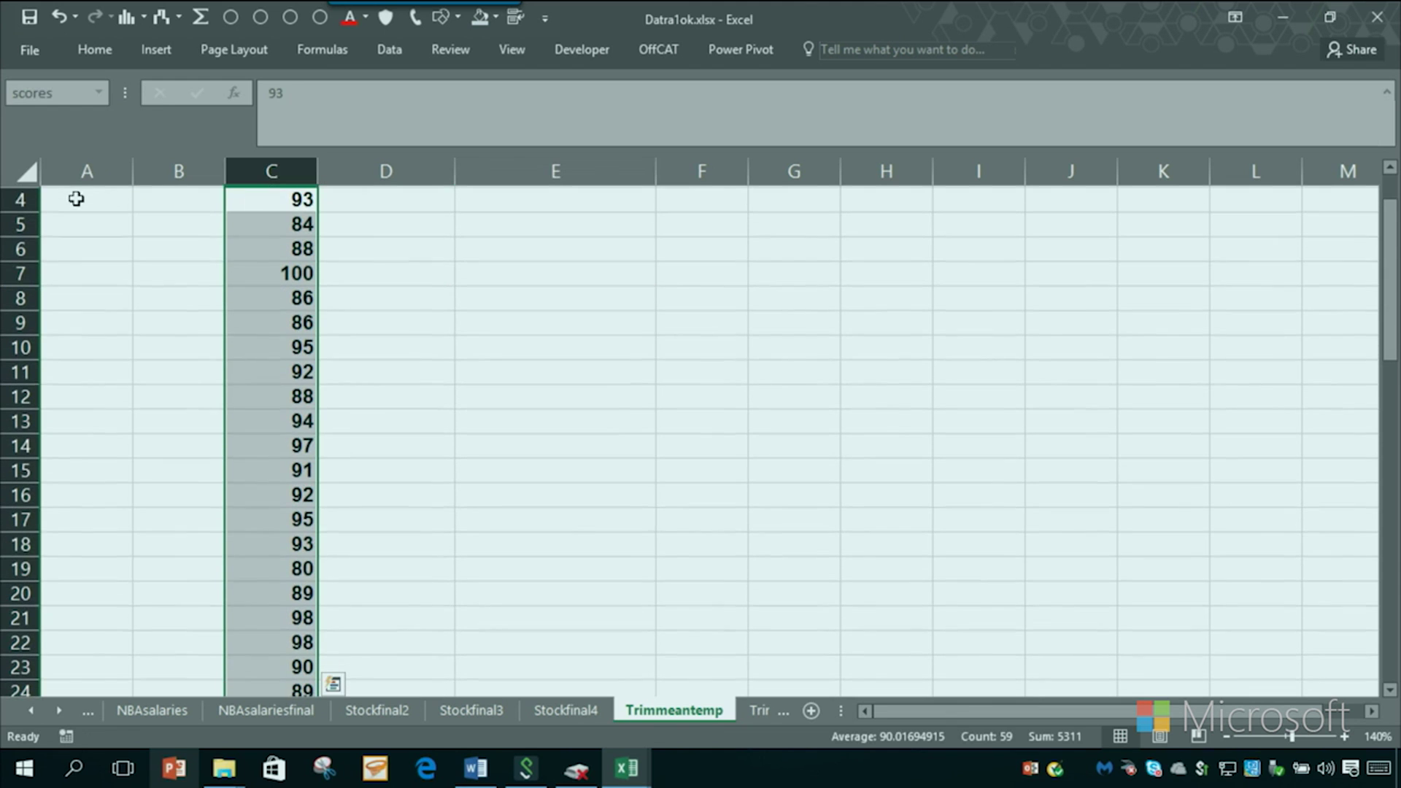
{"action": "scroll", "coordinate": [429, 348], "scroll_direction": "up", "scroll_amount": 1}
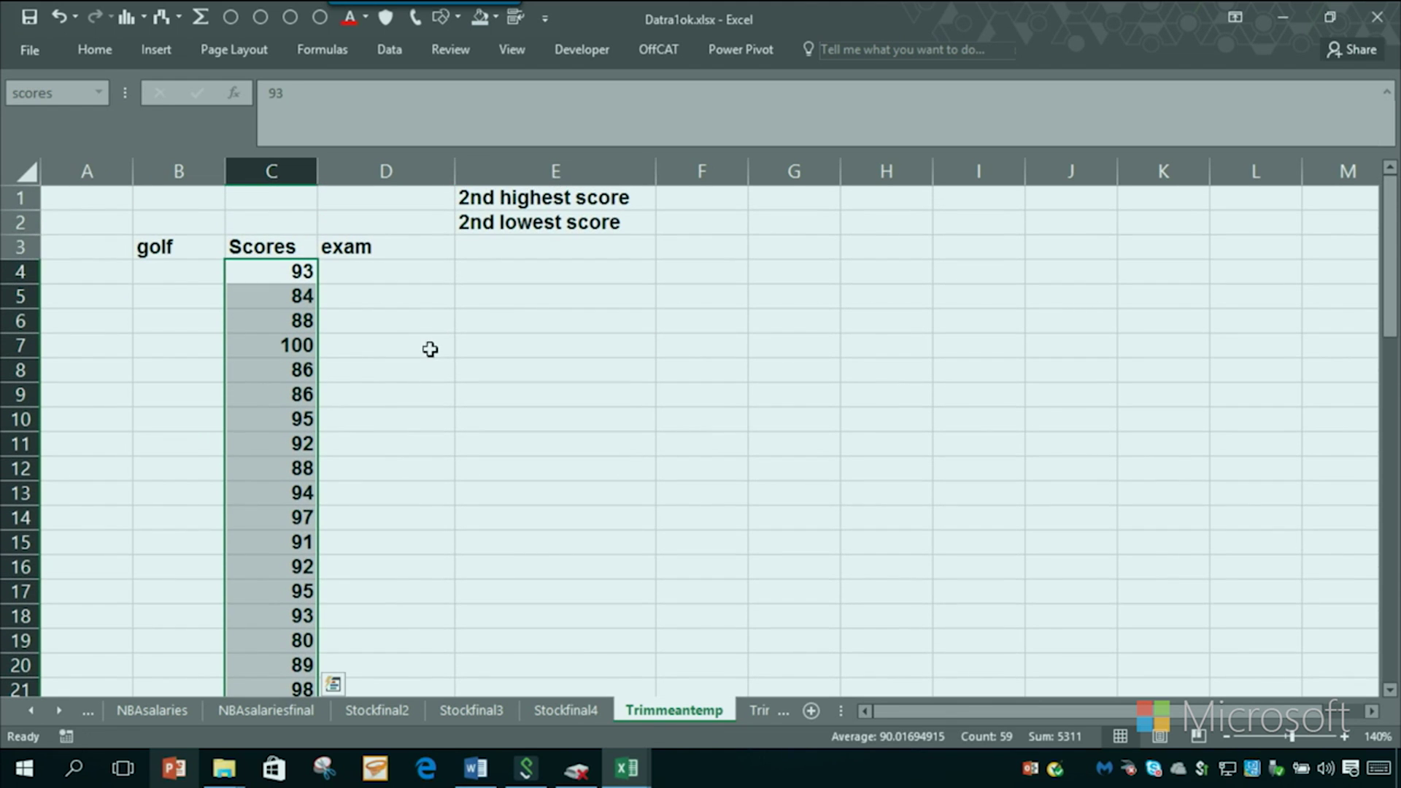
{"action": "key", "text": "Up"}
{"action": "key", "text": "Up"}
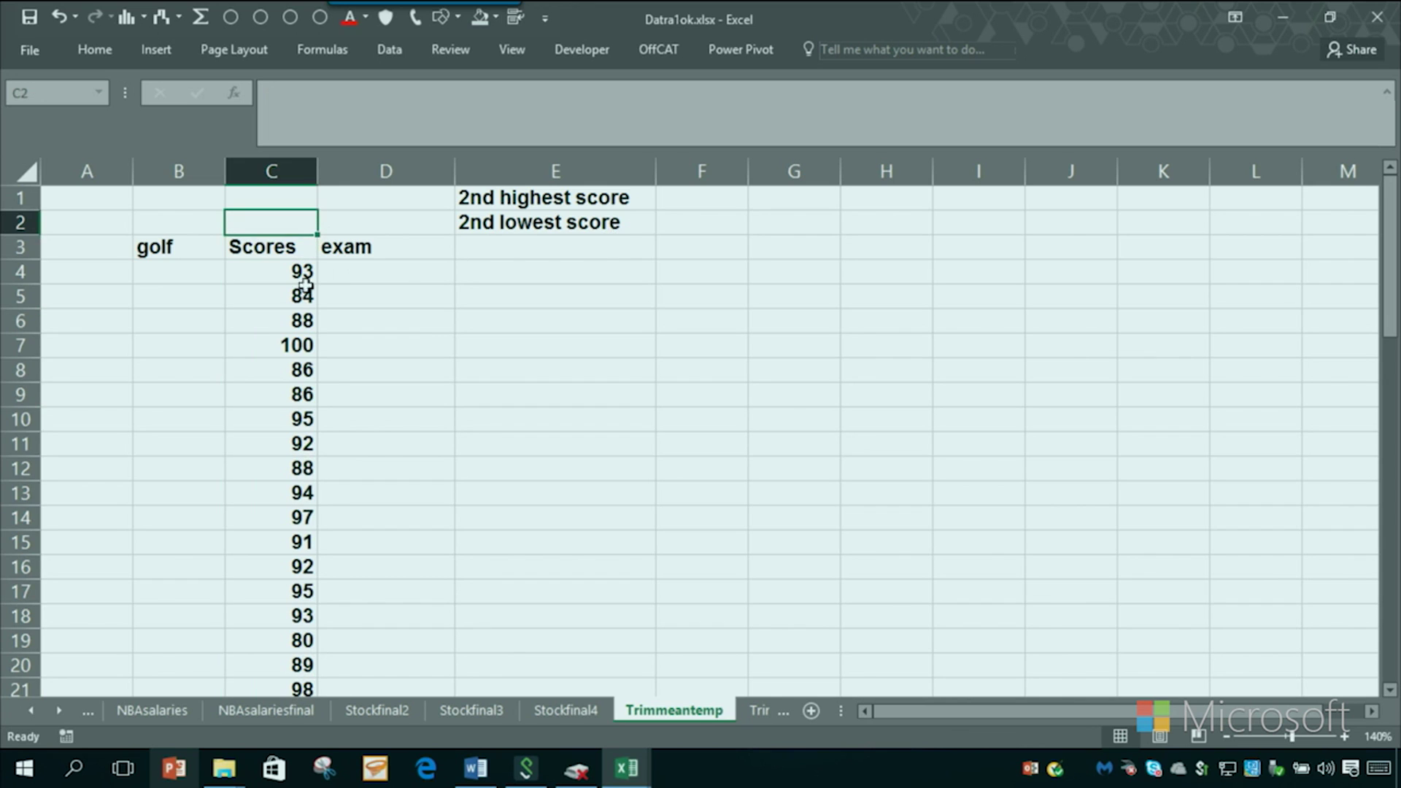
{"action": "key", "text": "Up"}
Enter =LARGE(scores,2) in F1 to get the 2nd highest score, 99
{"action": "left_click", "coordinate": [299, 271]}
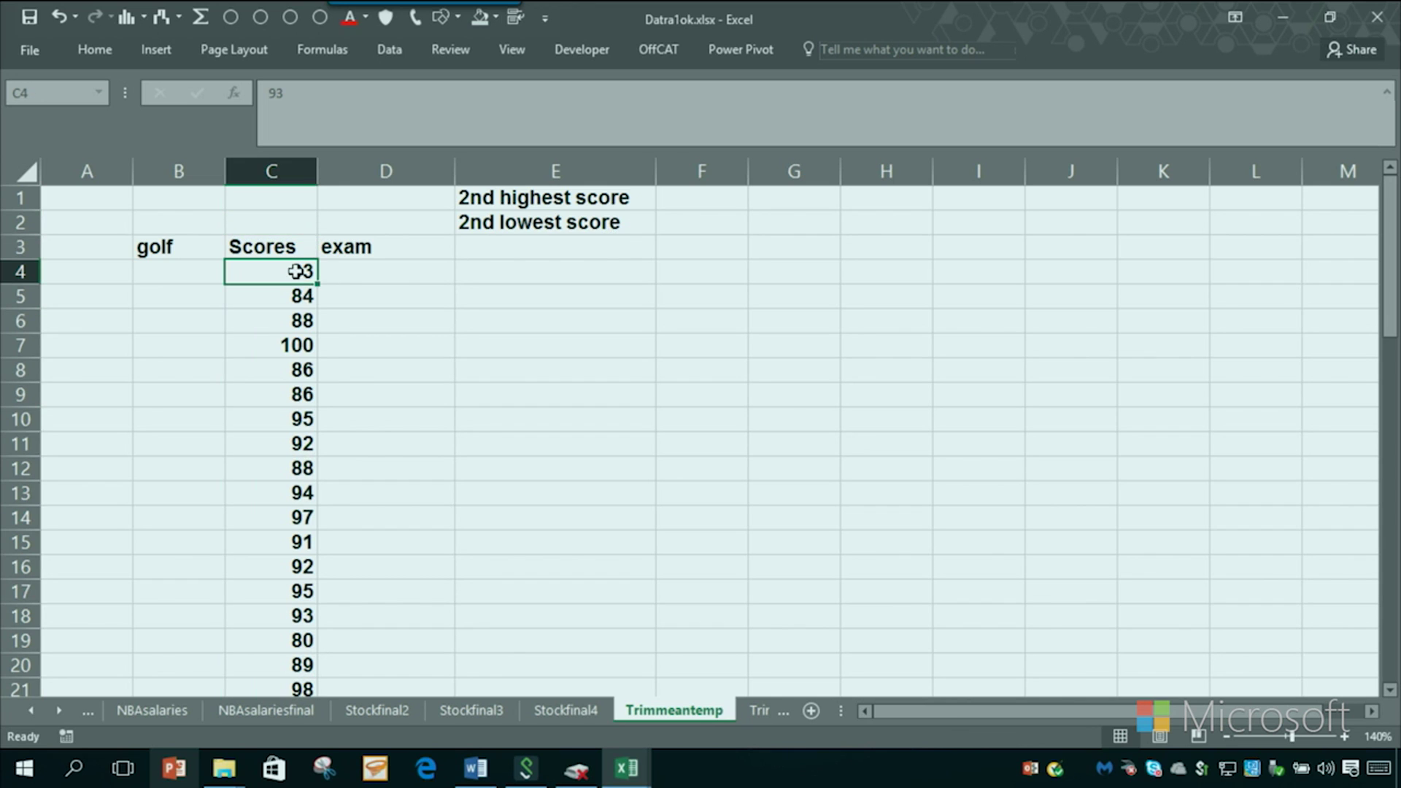
{"action": "left_click", "coordinate": [683, 199]}
{"action": "type", "text": "=ll"}
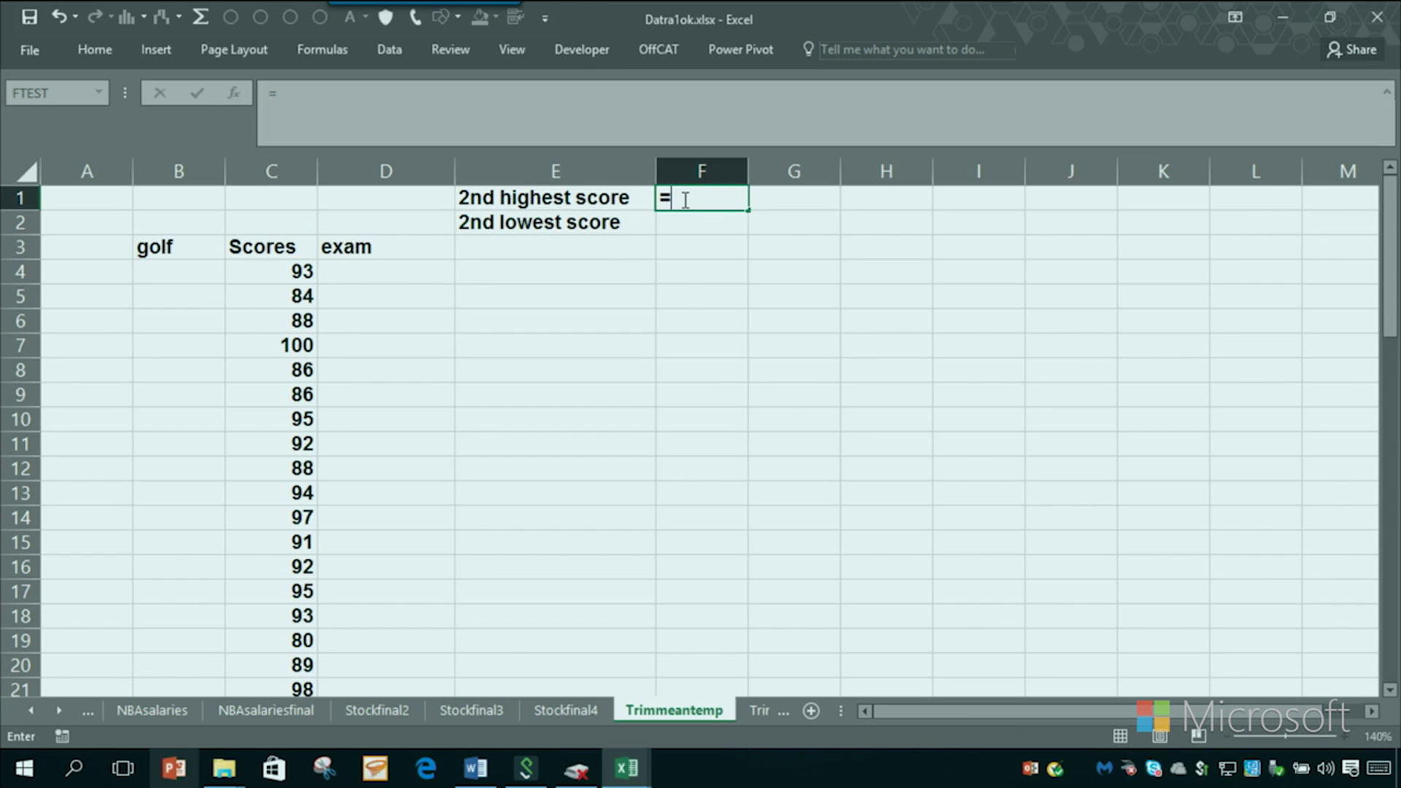
{"action": "key", "text": "BackSpace"}
{"action": "key", "text": "BackSpace"}
{"action": "type", "text": "Large("}
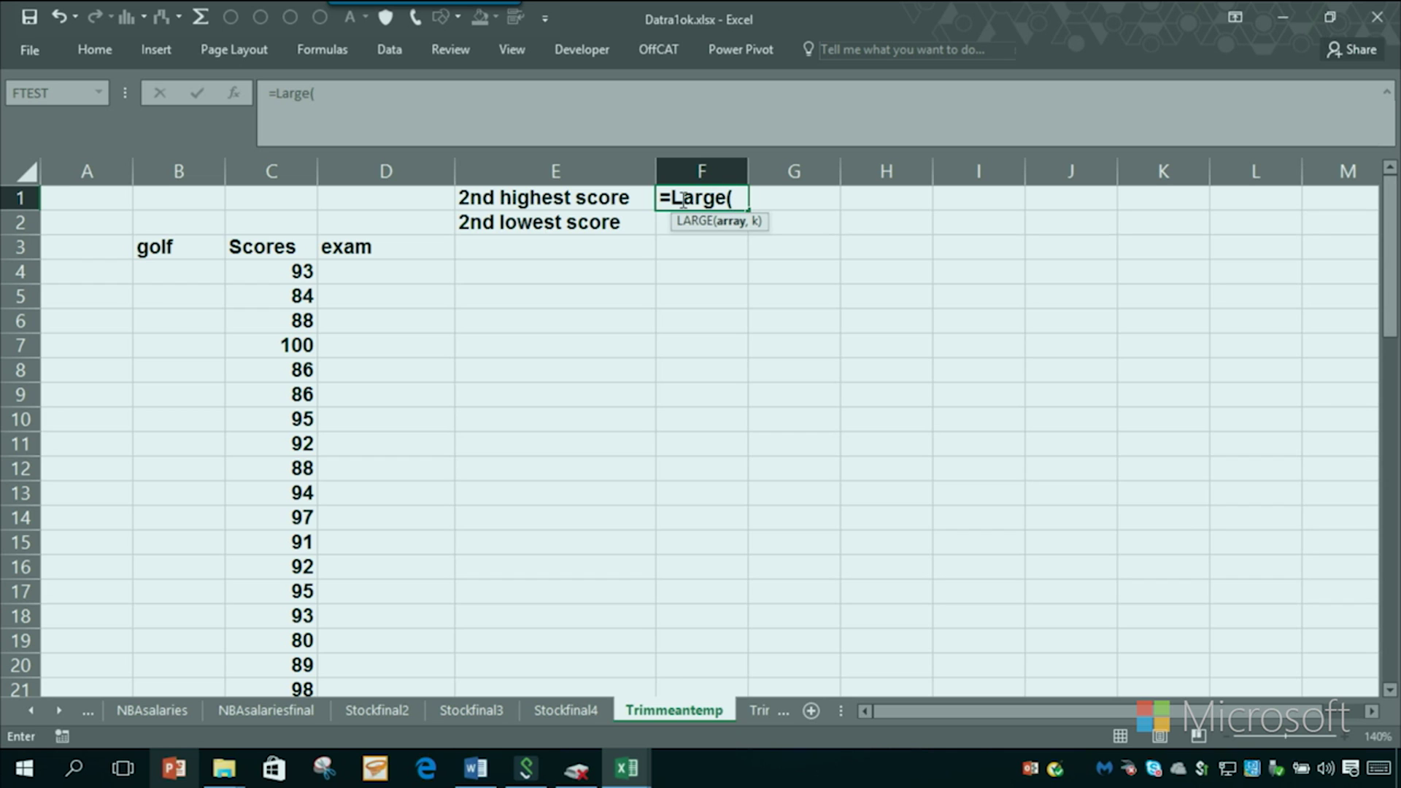
{"action": "type", "text": "score"}
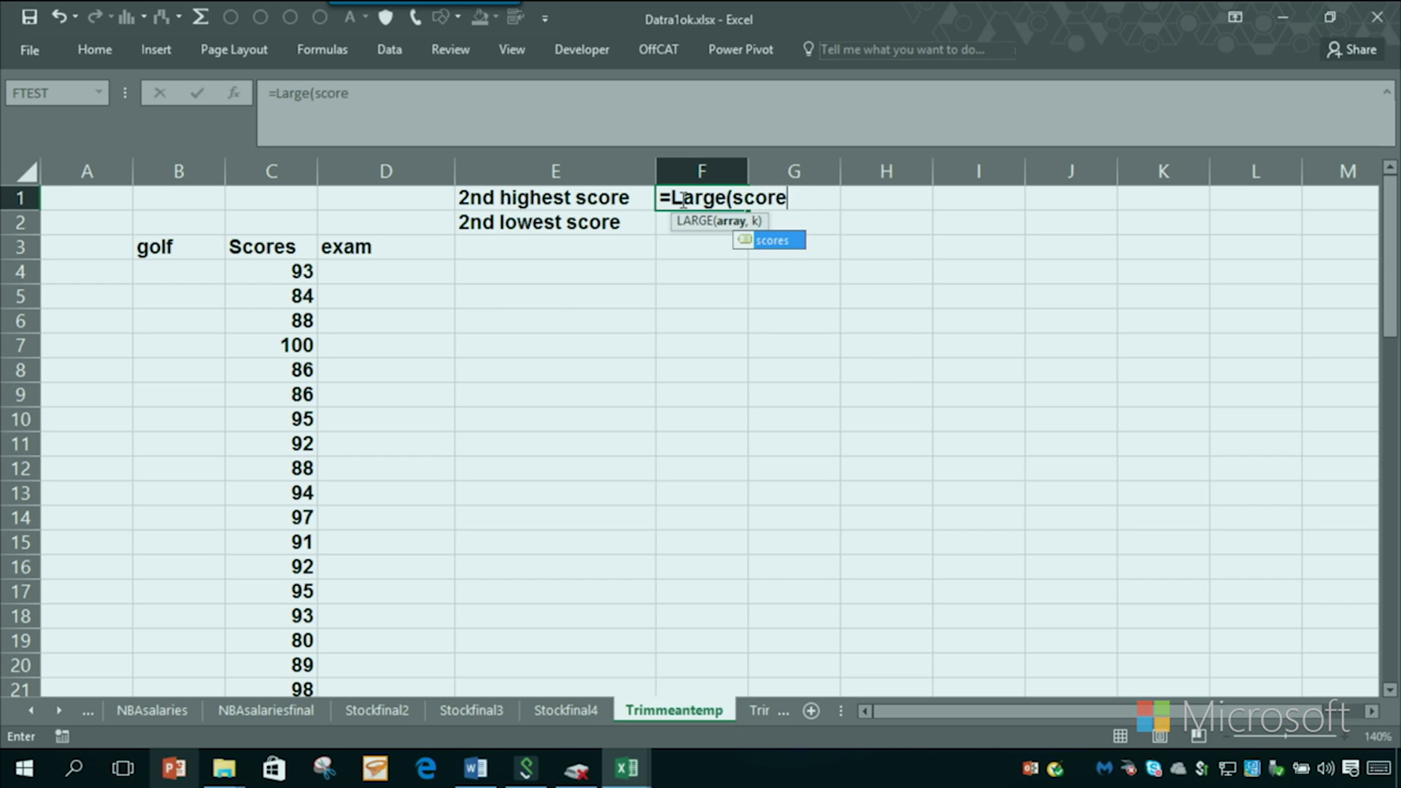
{"action": "type", "text": "s,2"}
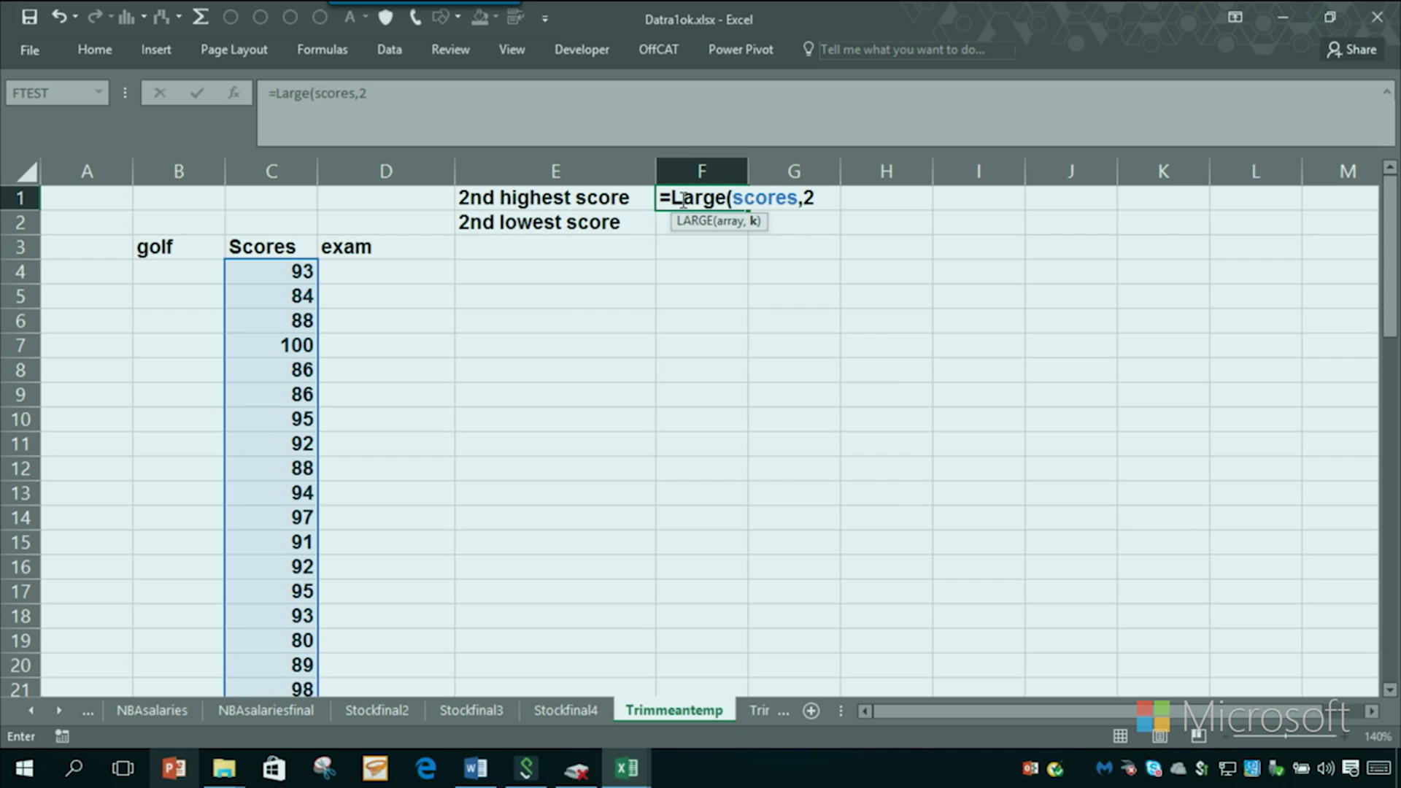
{"action": "type", "text": ")"}
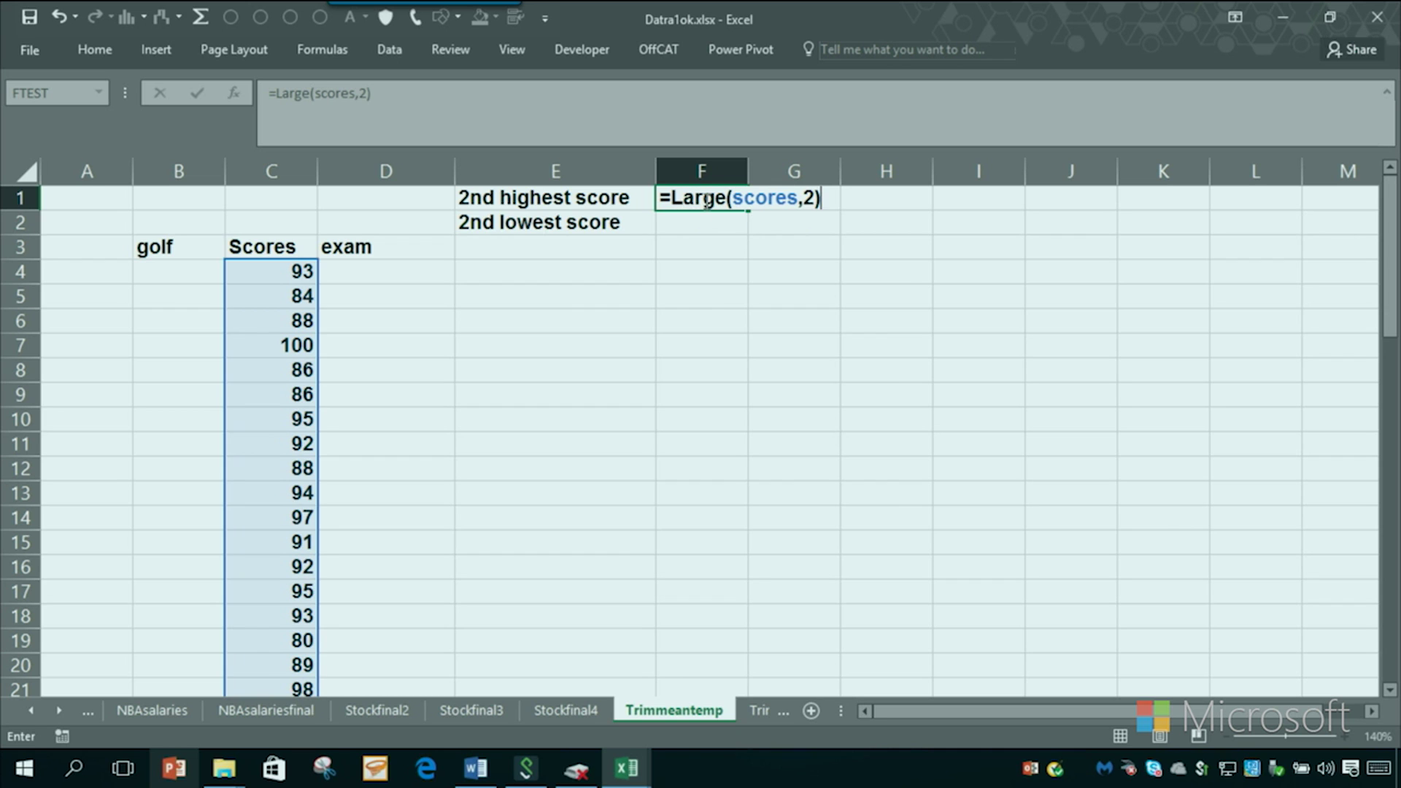
{"action": "key", "text": "Return"}
Show F1's formula in G1 with =FORMULATEXT(F1)
{"action": "left_click", "coordinate": [809, 200]}
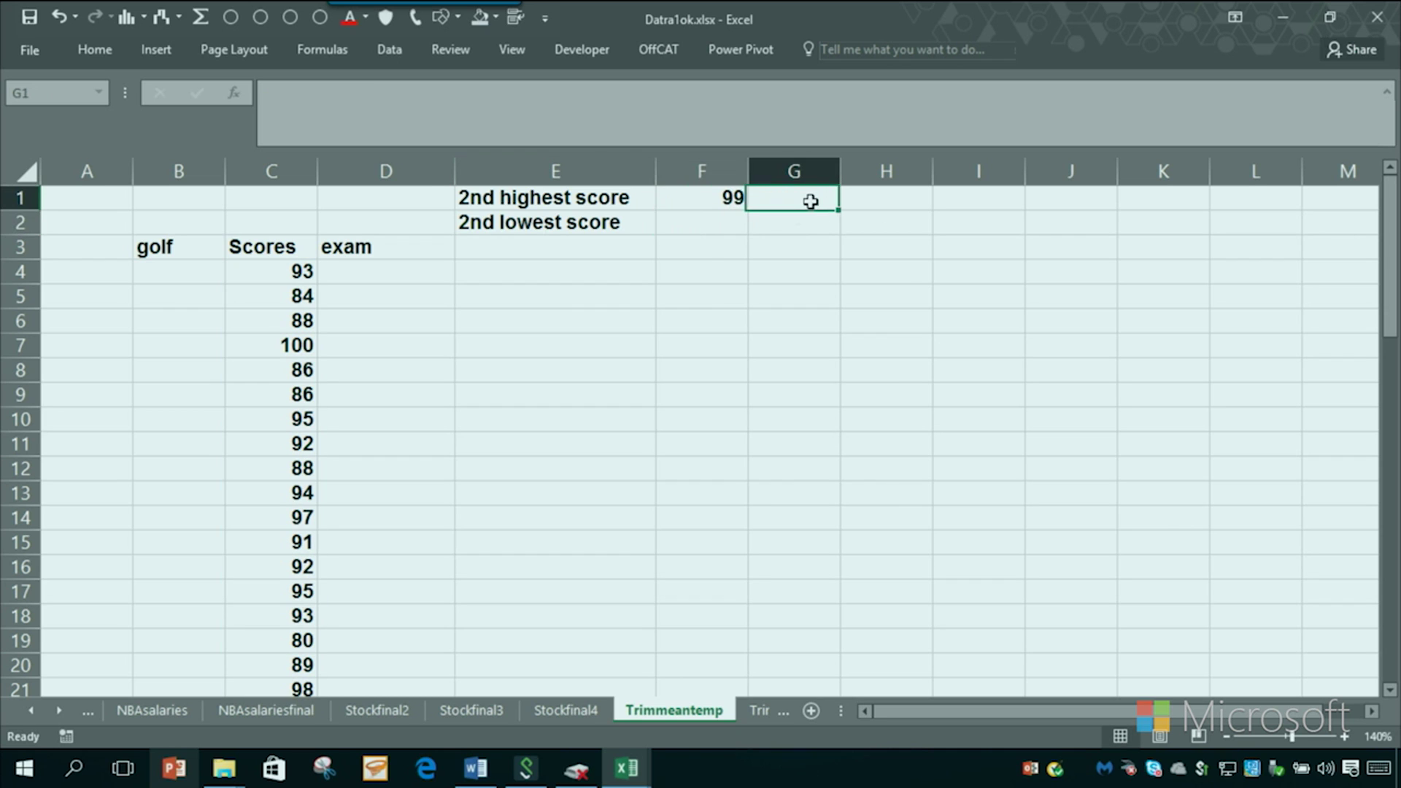
{"action": "type", "text": "=form"}
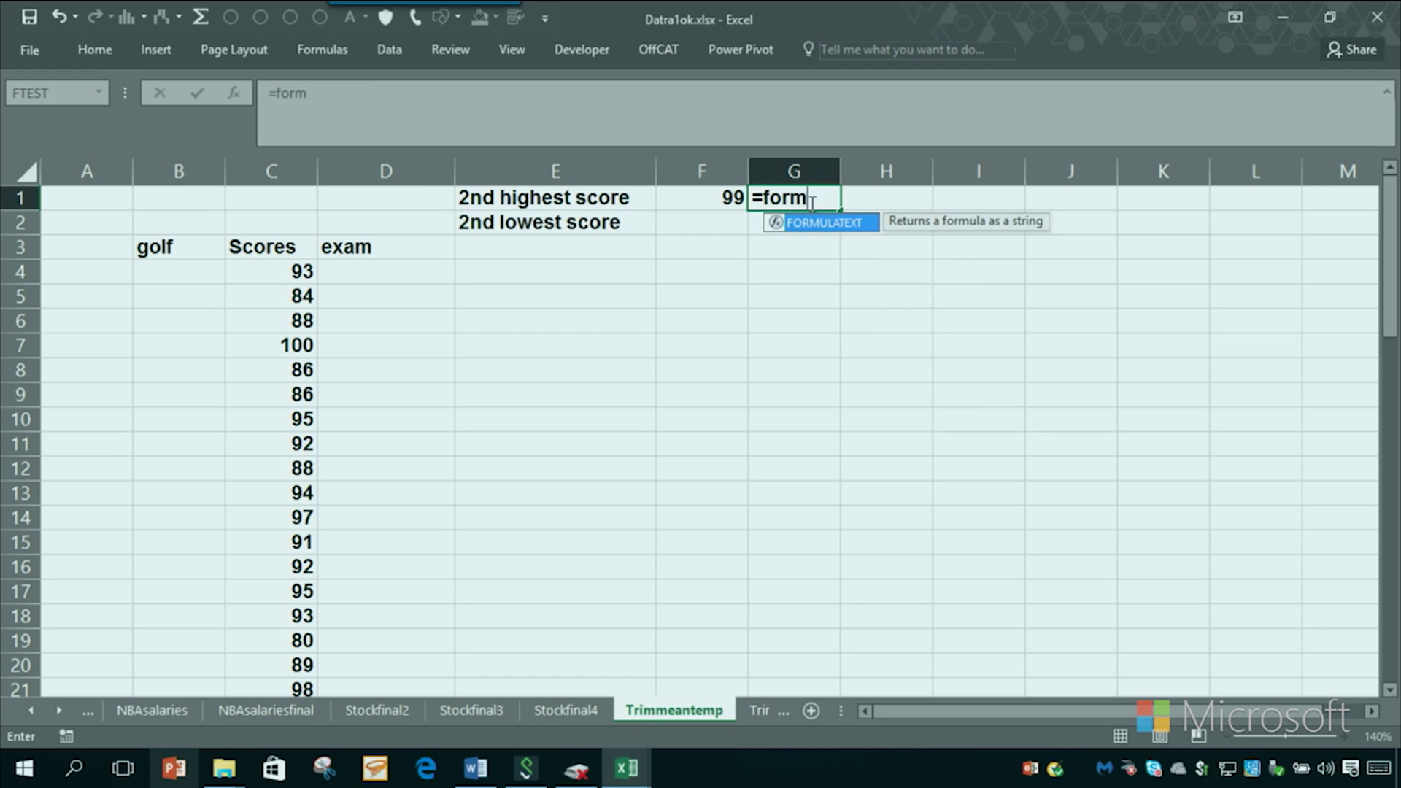
{"action": "double_click", "coordinate": [799, 224]}
{"action": "left_click", "coordinate": [697, 198]}
{"action": "type", "text": ")"}
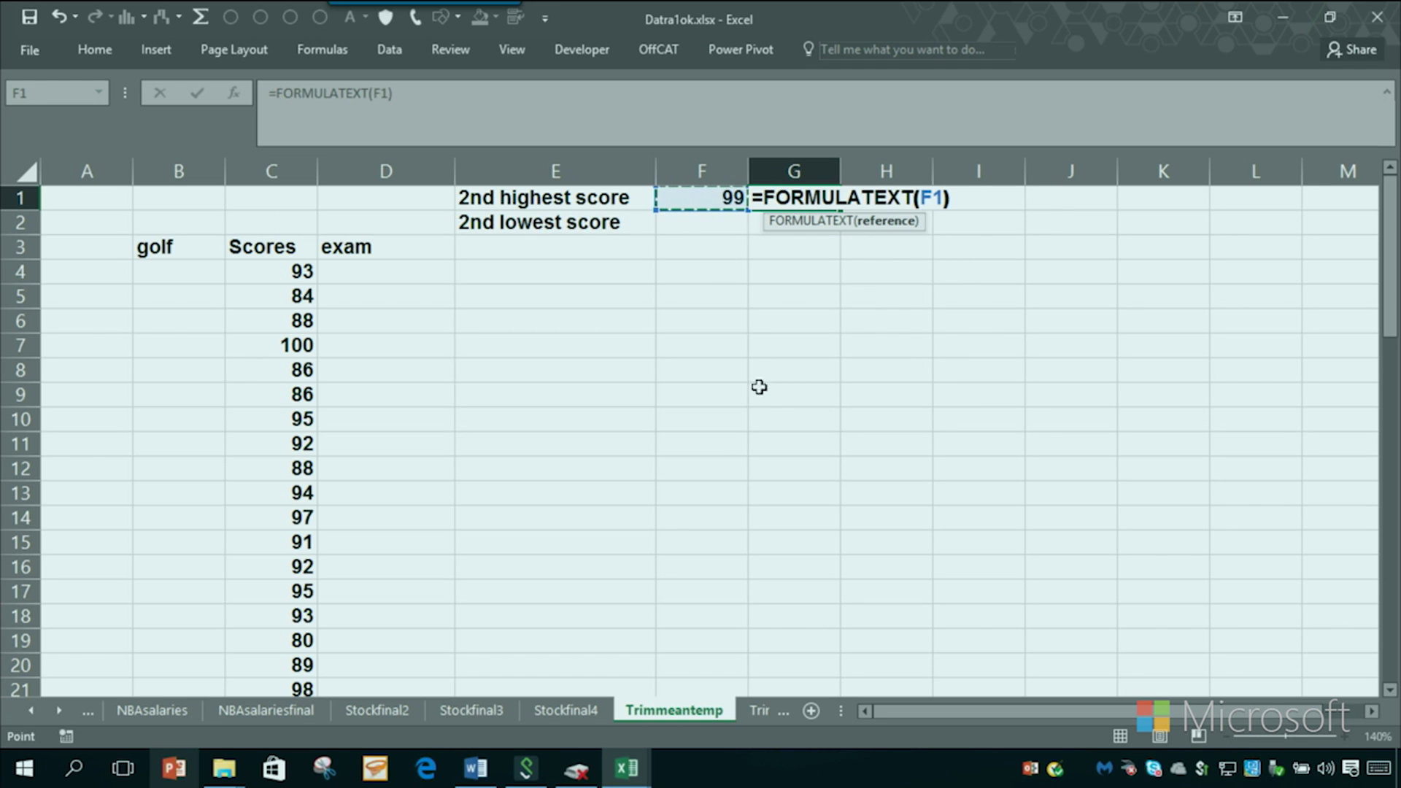
{"action": "key", "text": "Return"}
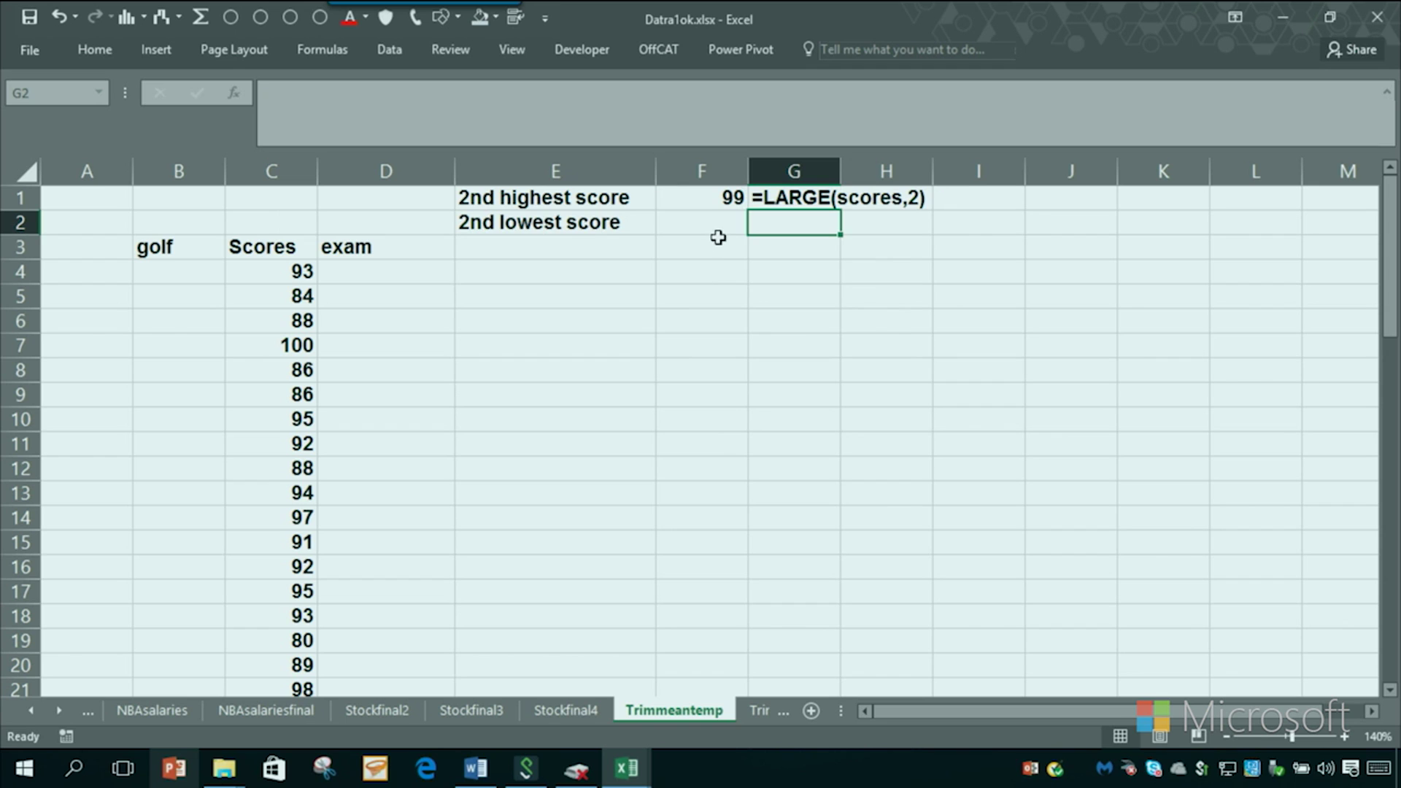
Enter =SMALL(scores,2) in F2, inserting 'scores' via Paste Name, returning 80
{"action": "left_click", "coordinate": [713, 229]}
{"action": "type", "text": "="}
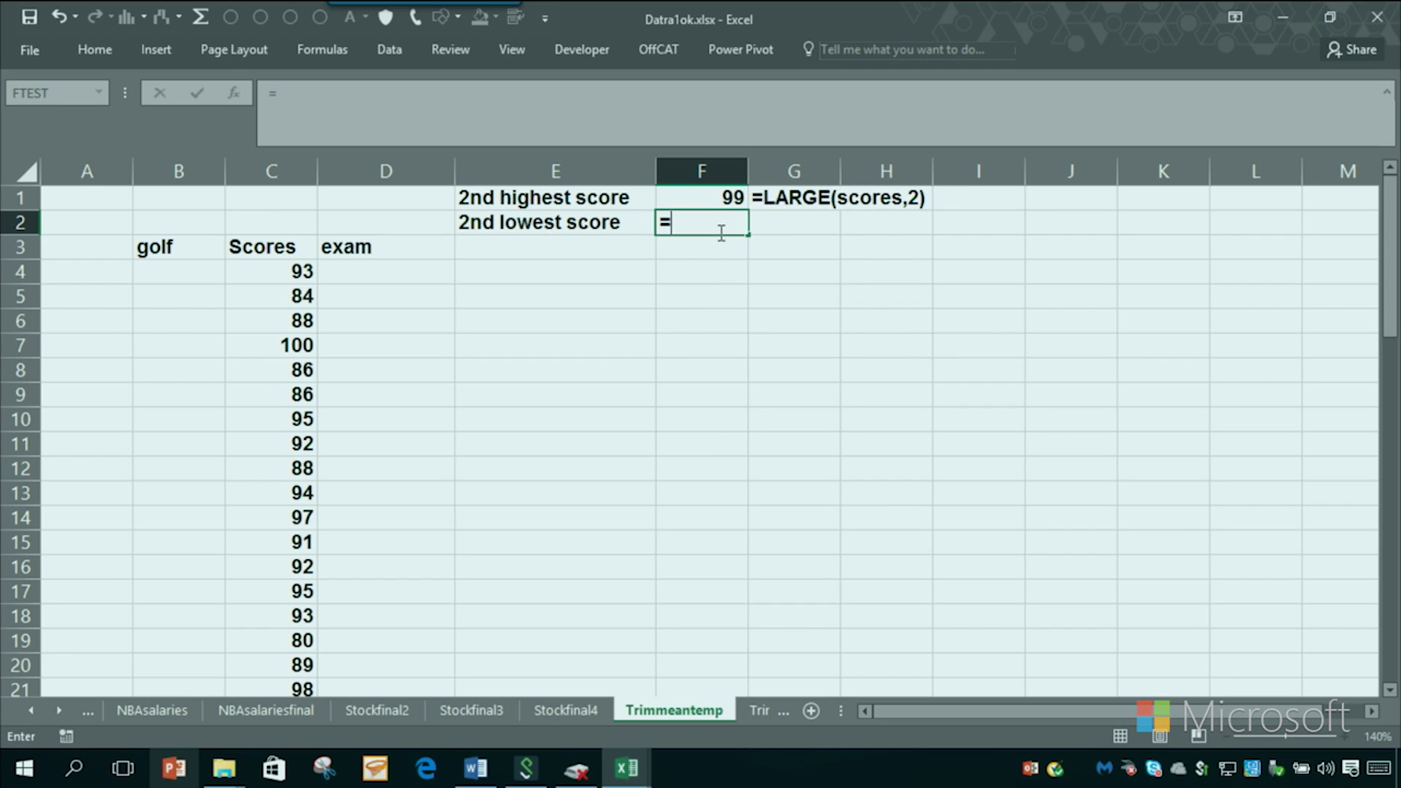
{"action": "type", "text": "small("}
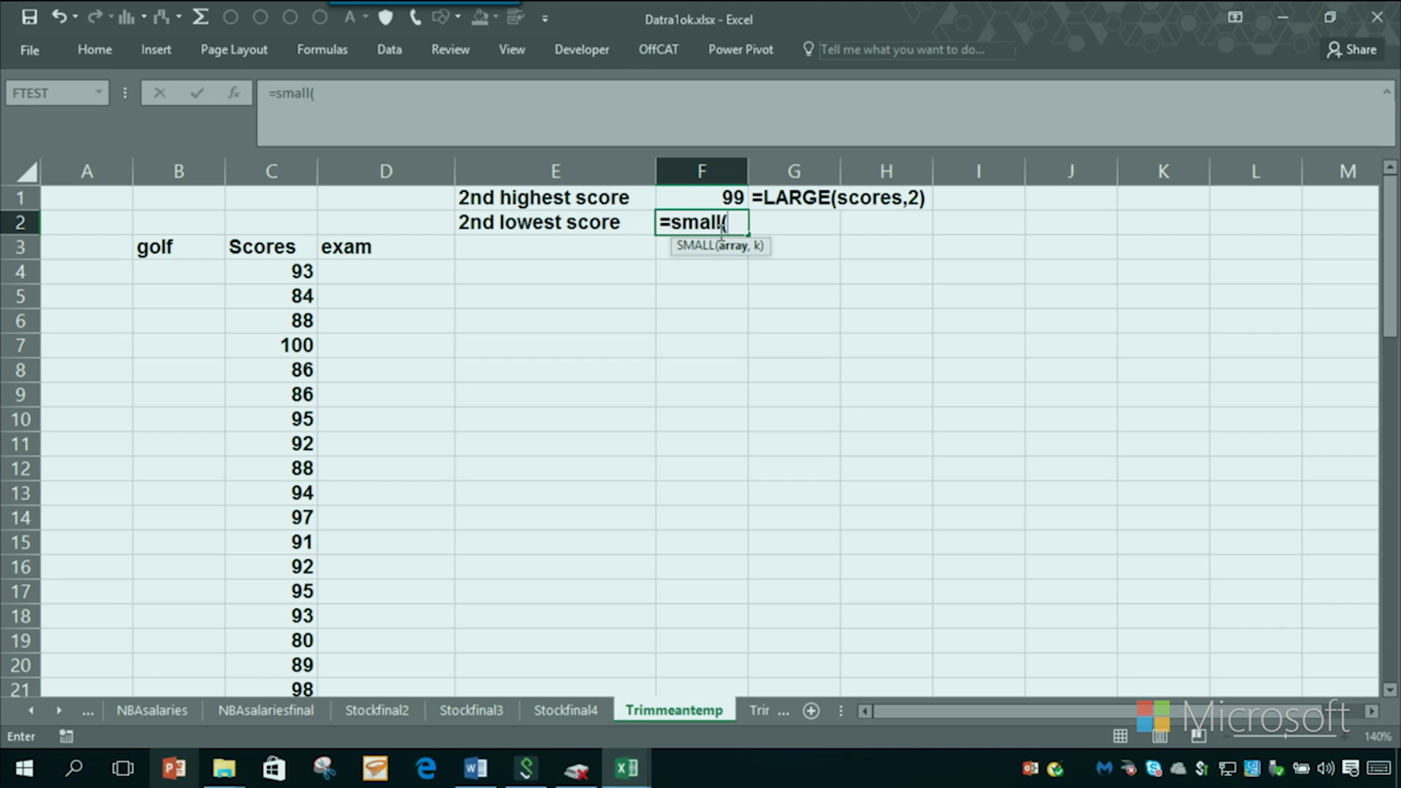
{"action": "key", "text": "F3"}
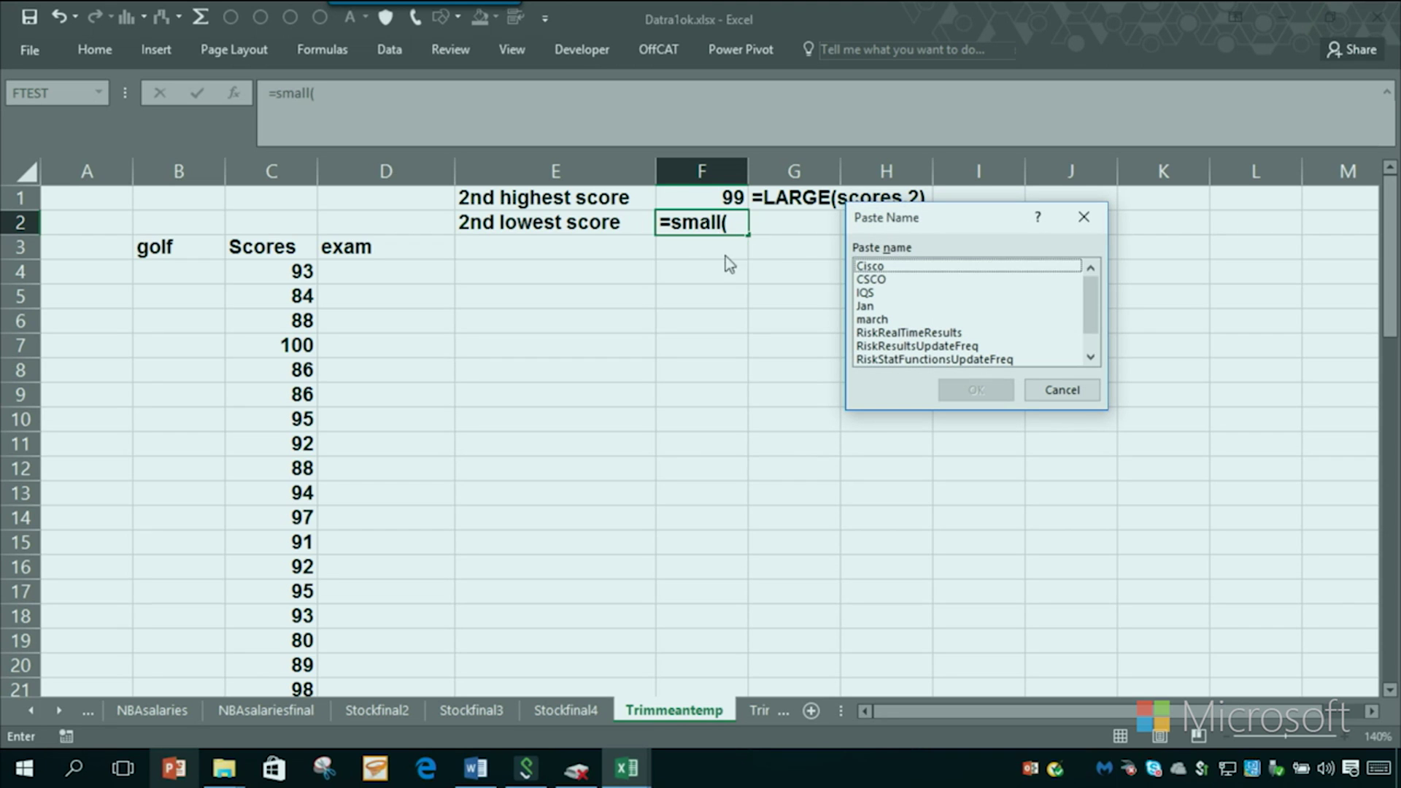
{"action": "left_click", "coordinate": [872, 266]}
{"action": "scroll", "coordinate": [894, 326], "scroll_direction": "down", "scroll_amount": 1}
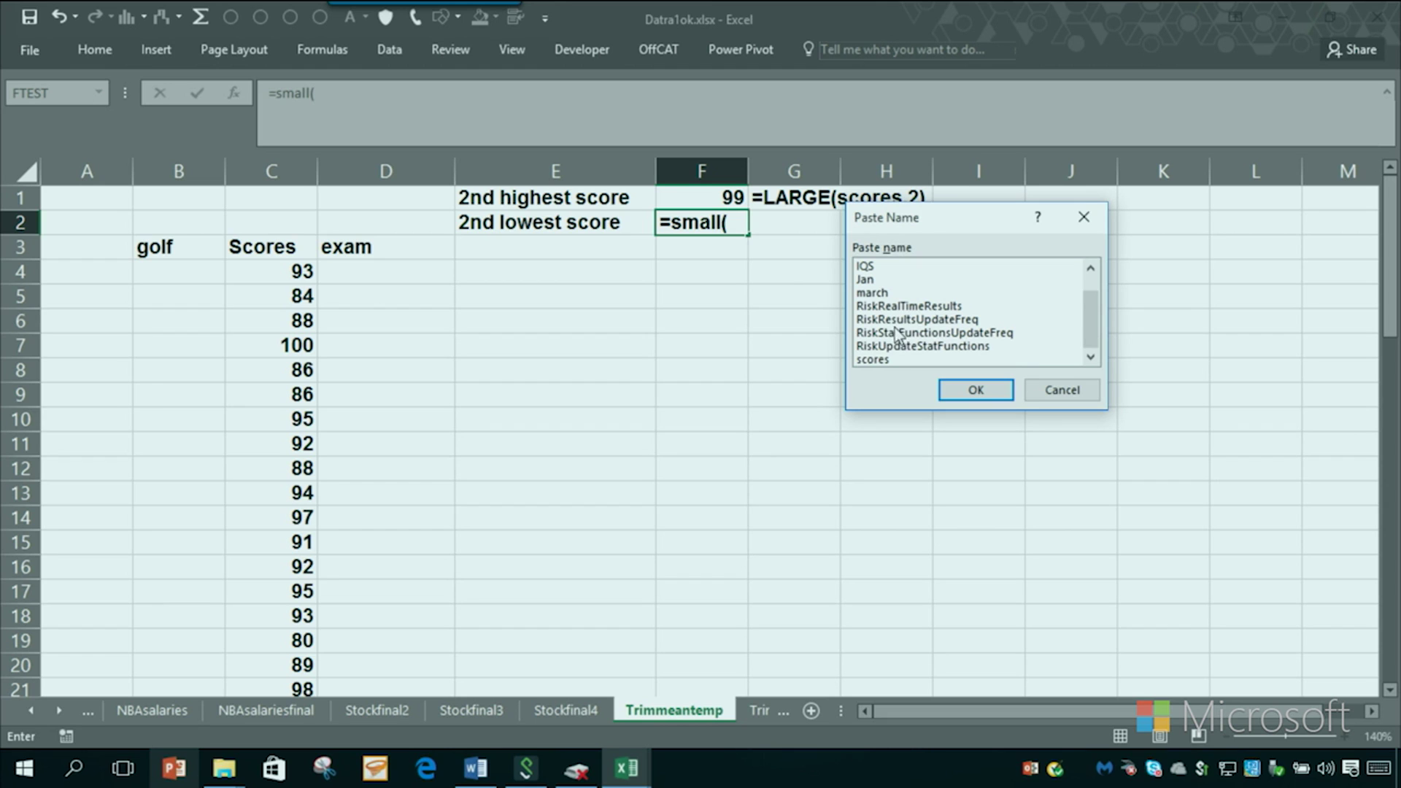
{"action": "left_click", "coordinate": [876, 359]}
{"action": "left_click", "coordinate": [977, 391]}
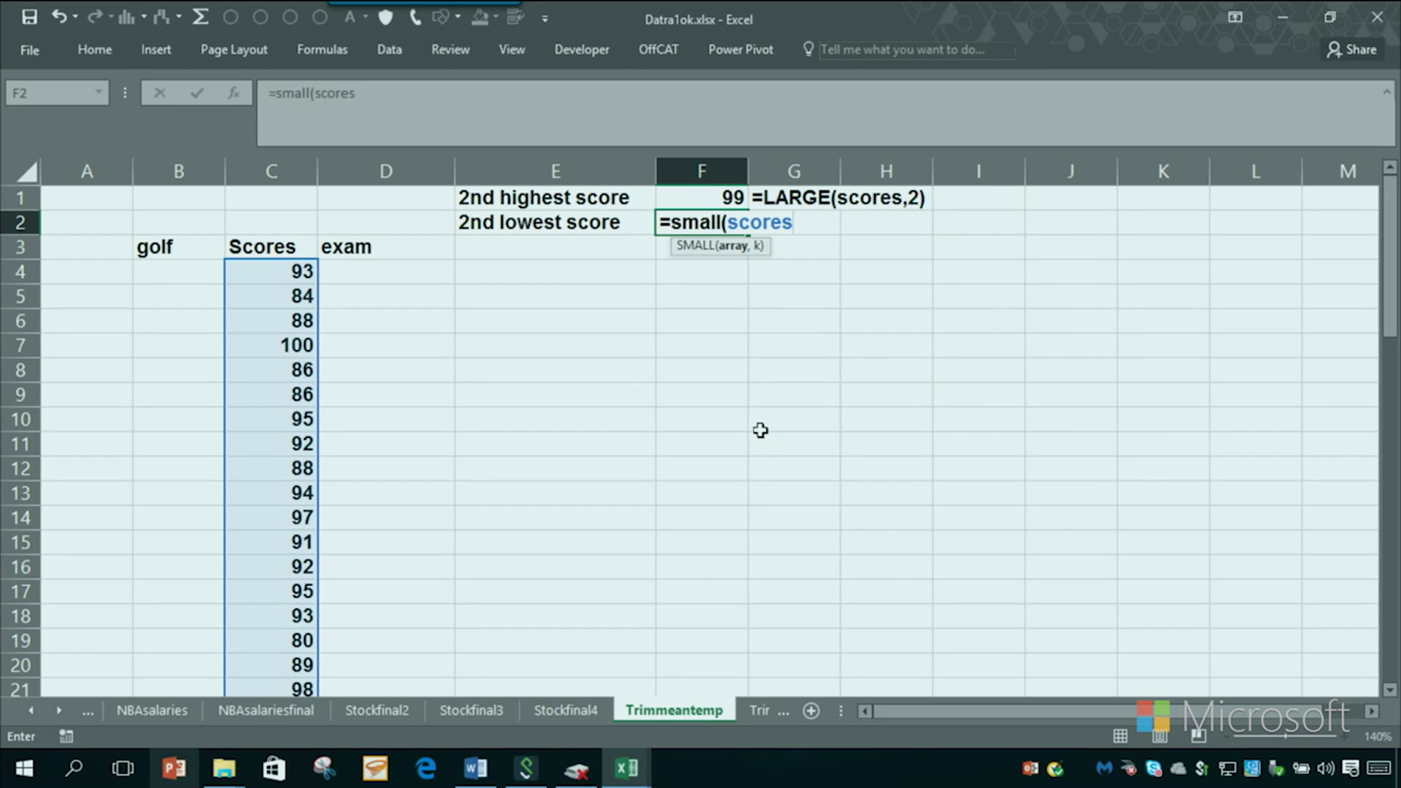
{"action": "type", "text": ",2"}
{"action": "key", "text": "Return"}
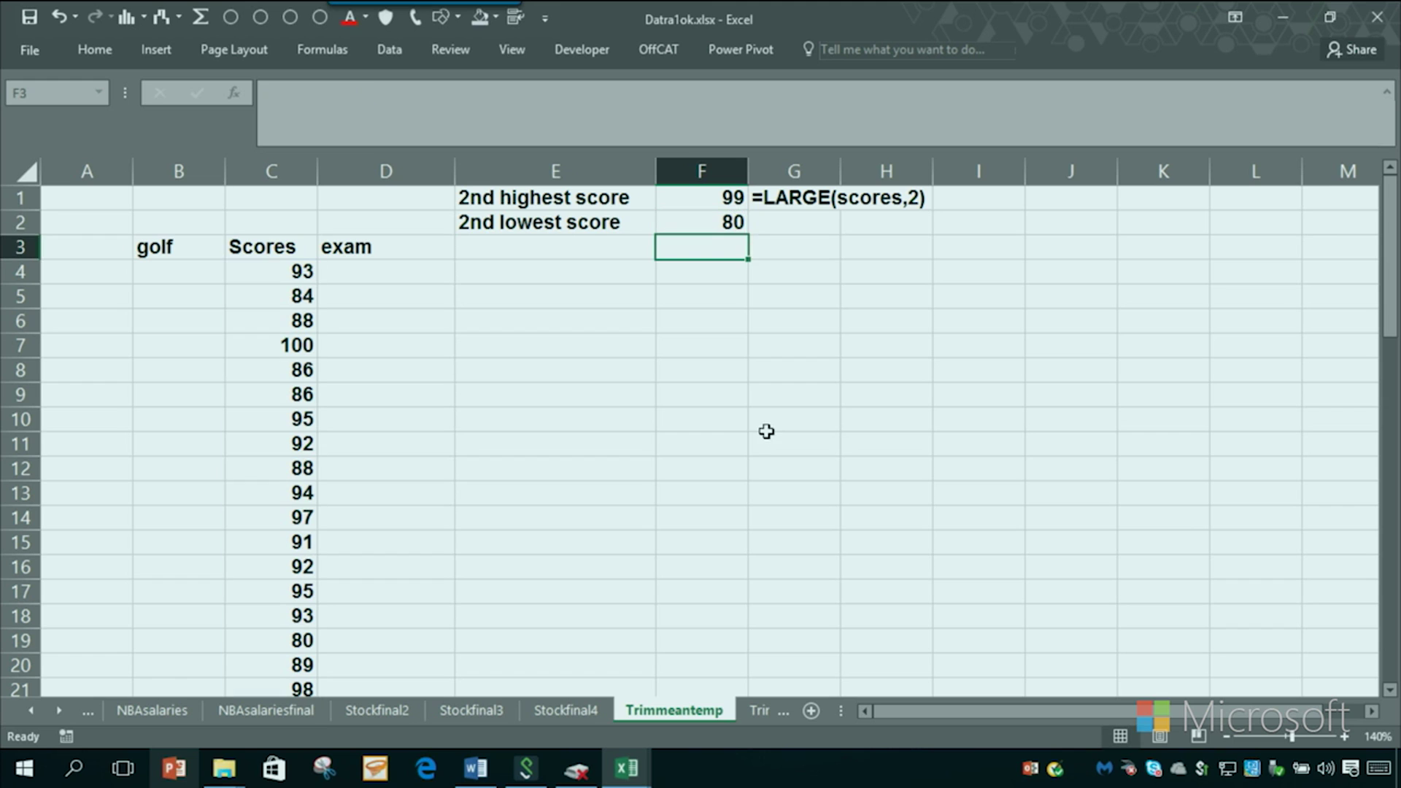
Fill G1's FORMULATEXT formula down to G2
{"action": "left_click", "coordinate": [794, 198]}
{"action": "left_click_drag", "start_coordinate": [840, 210], "coordinate": [832, 232]}
{"action": "left_click", "coordinate": [741, 281]}
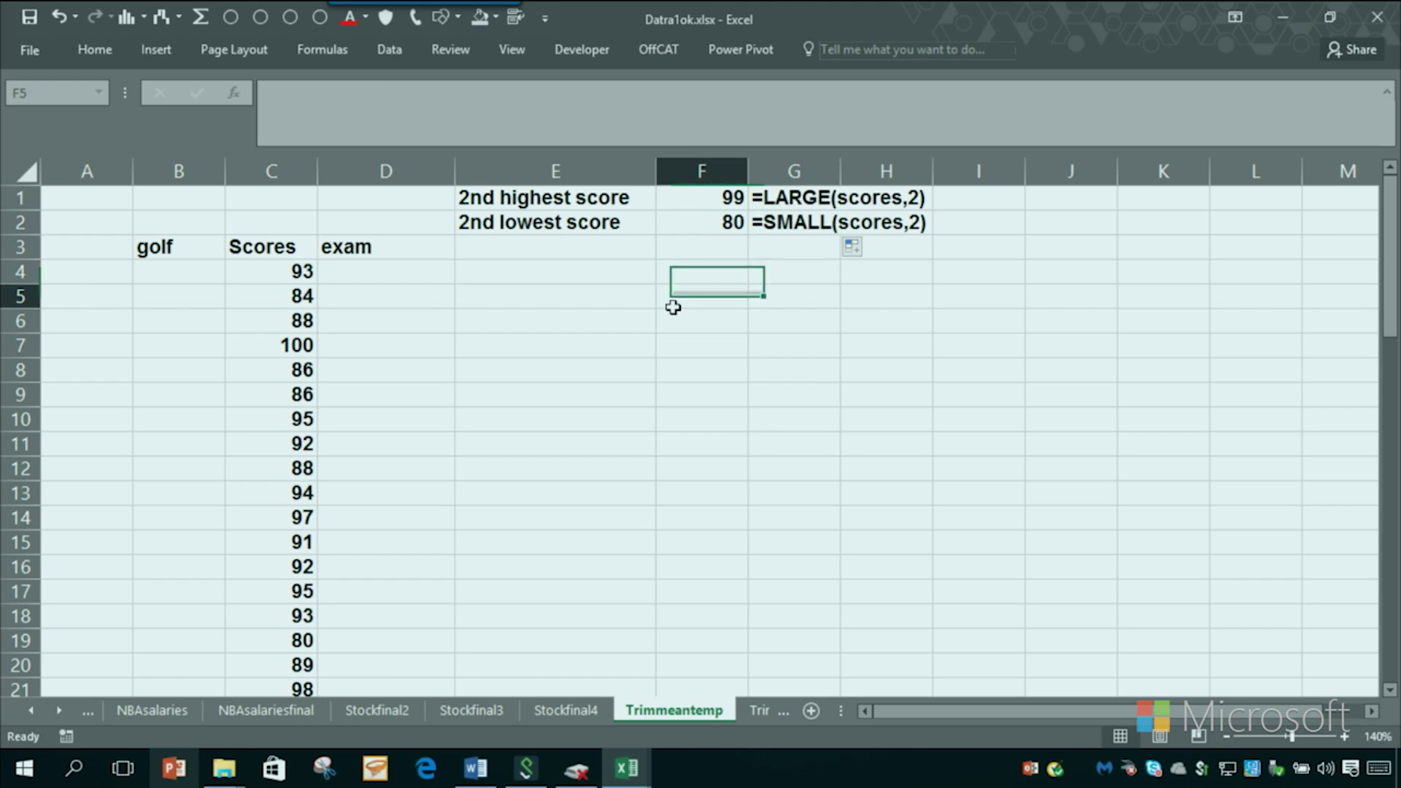
Walk through the exam column beside the scores 93 and 100
{"action": "left_click", "coordinate": [400, 288]}
{"action": "left_click", "coordinate": [332, 278]}
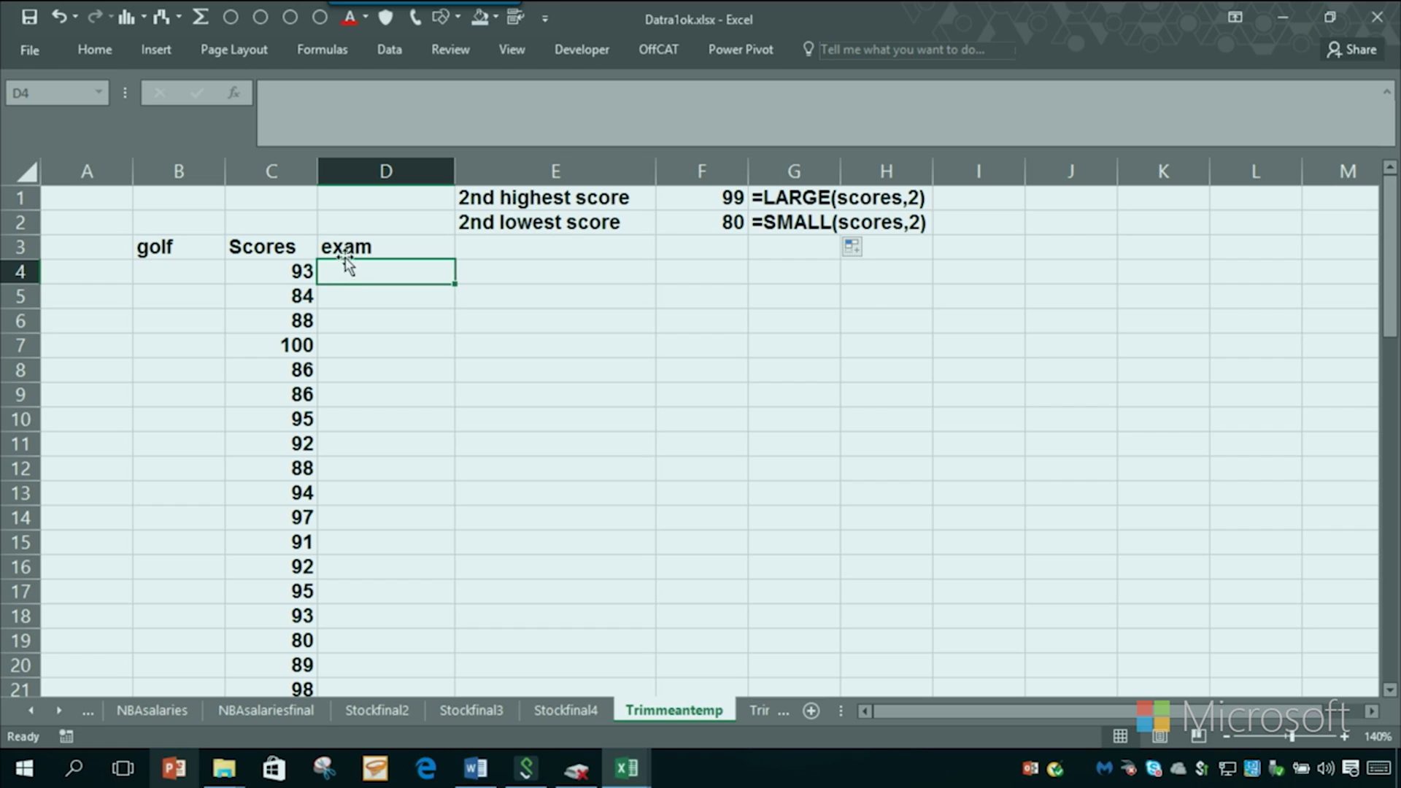
{"action": "left_click", "coordinate": [363, 249]}
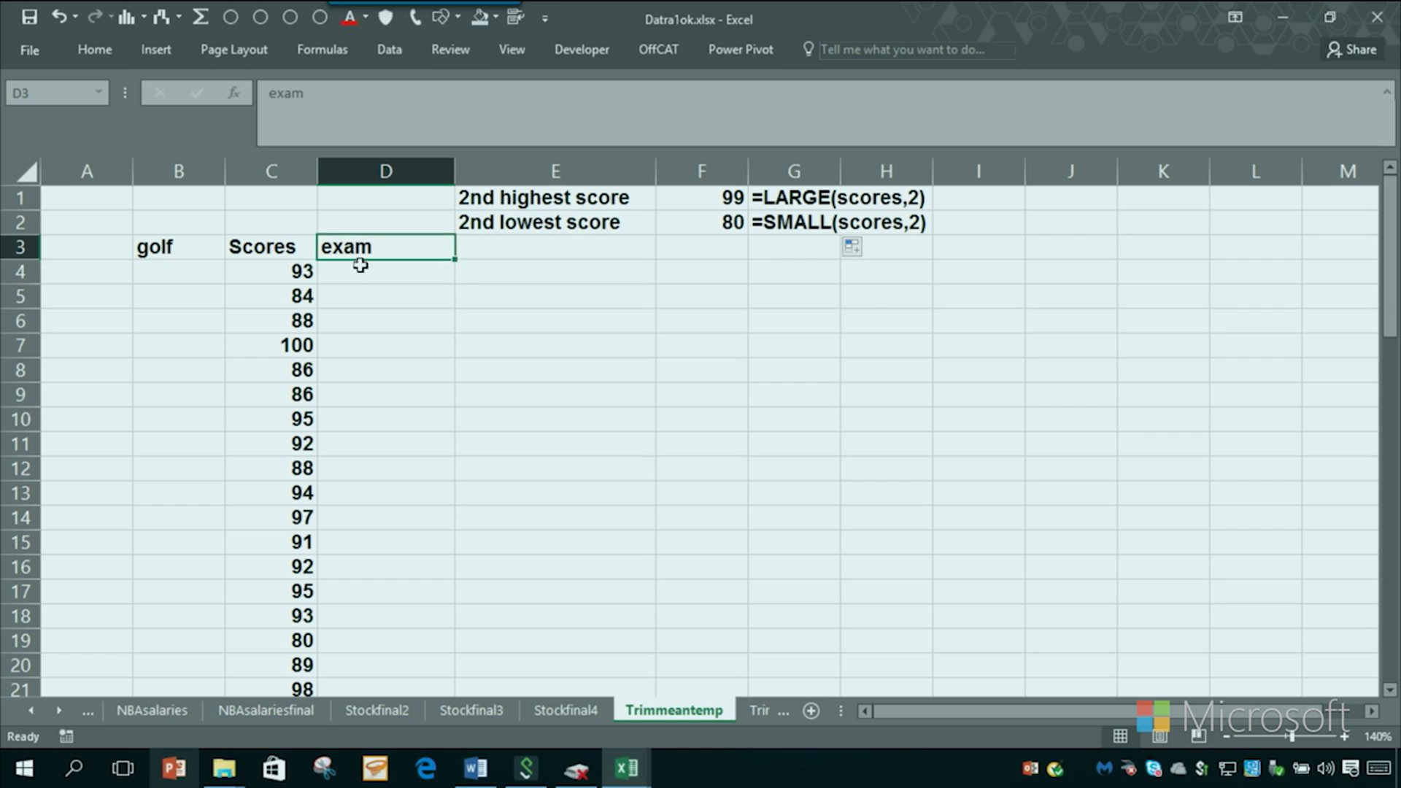
{"action": "left_click", "coordinate": [361, 273]}
{"action": "left_click", "coordinate": [302, 273]}
{"action": "left_click", "coordinate": [371, 273]}
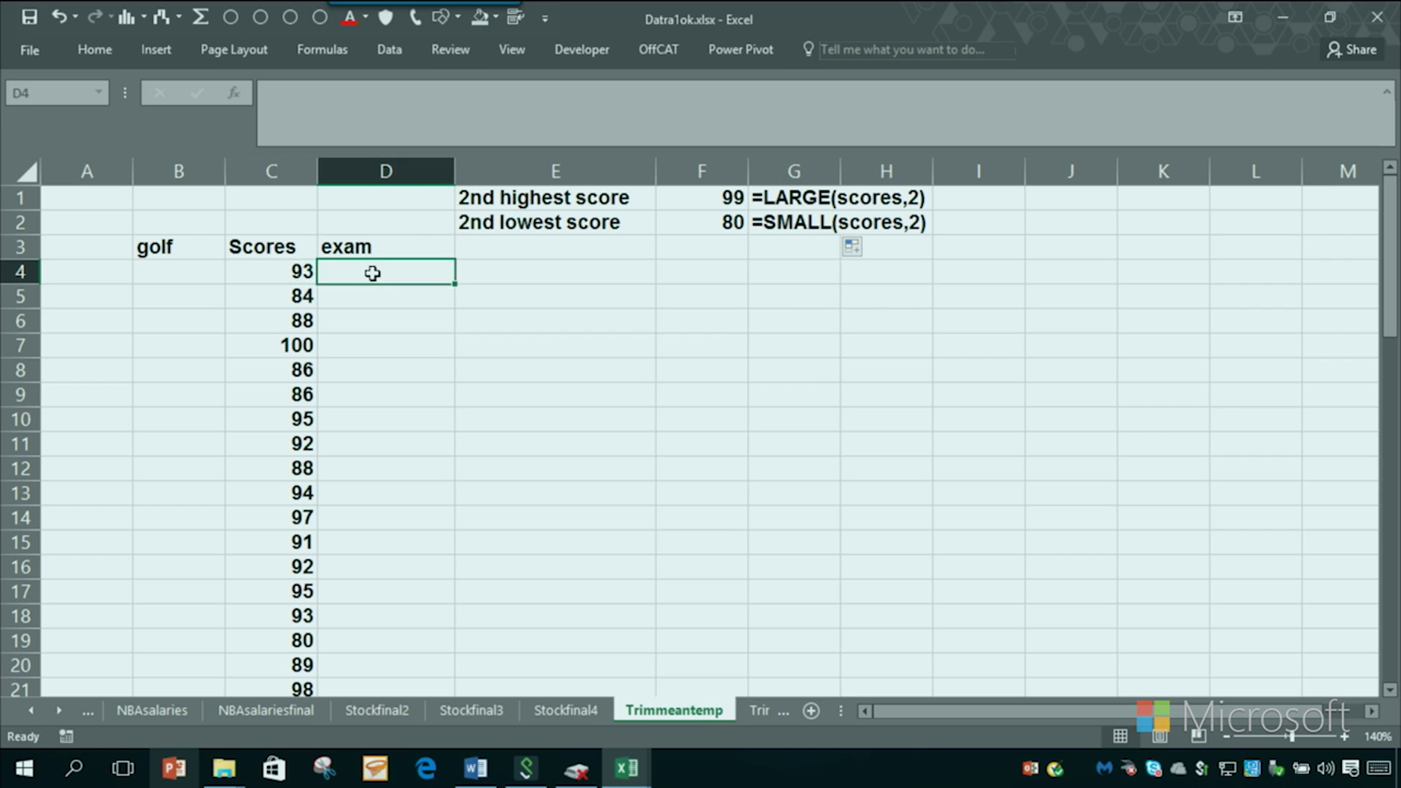
{"action": "left_click", "coordinate": [277, 343]}
{"action": "left_click", "coordinate": [338, 341]}
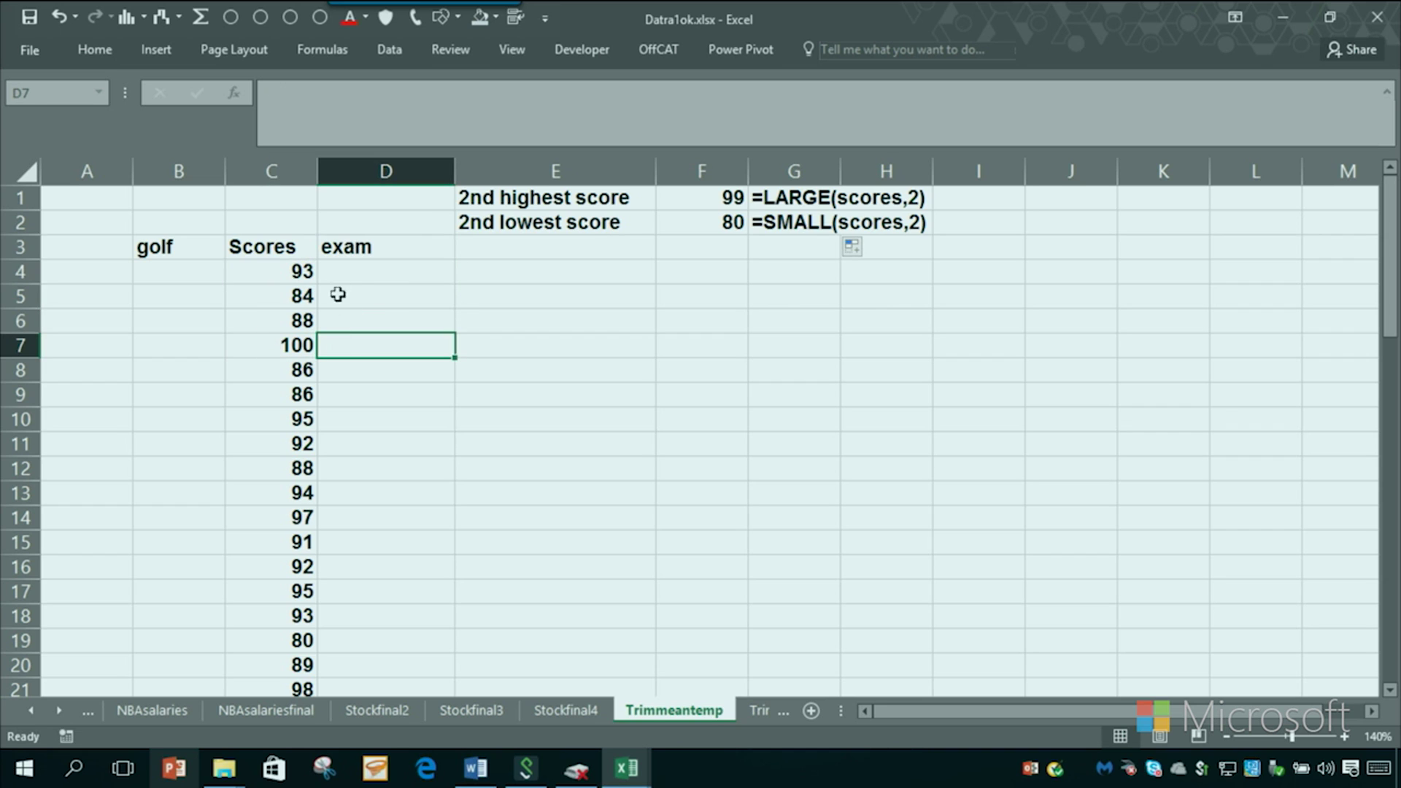
{"action": "left_click", "coordinate": [349, 270]}
Point out the golf column, then begin a =ran rank formula in D4
{"action": "left_click", "coordinate": [158, 270]}
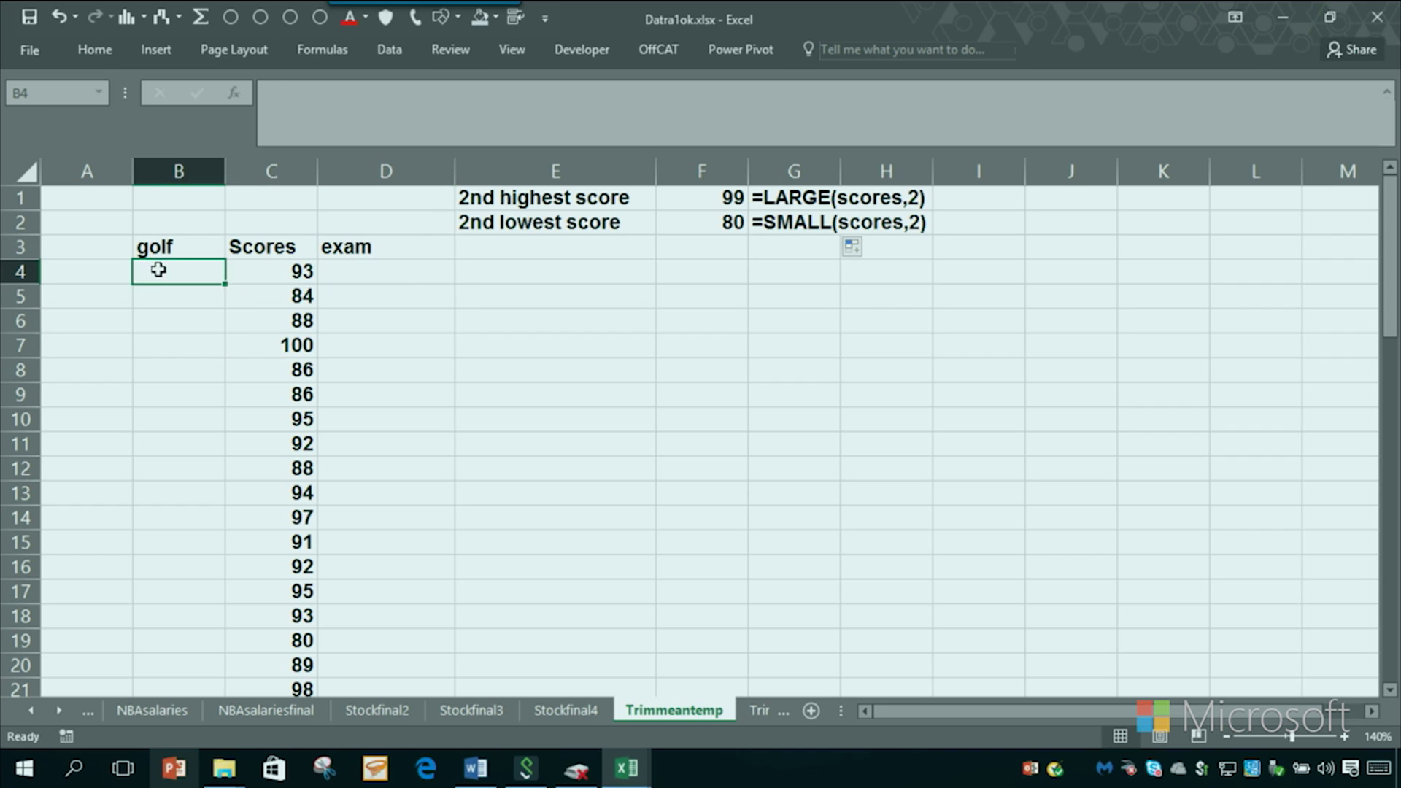
{"action": "left_click", "coordinate": [261, 338]}
{"action": "left_click", "coordinate": [361, 254]}
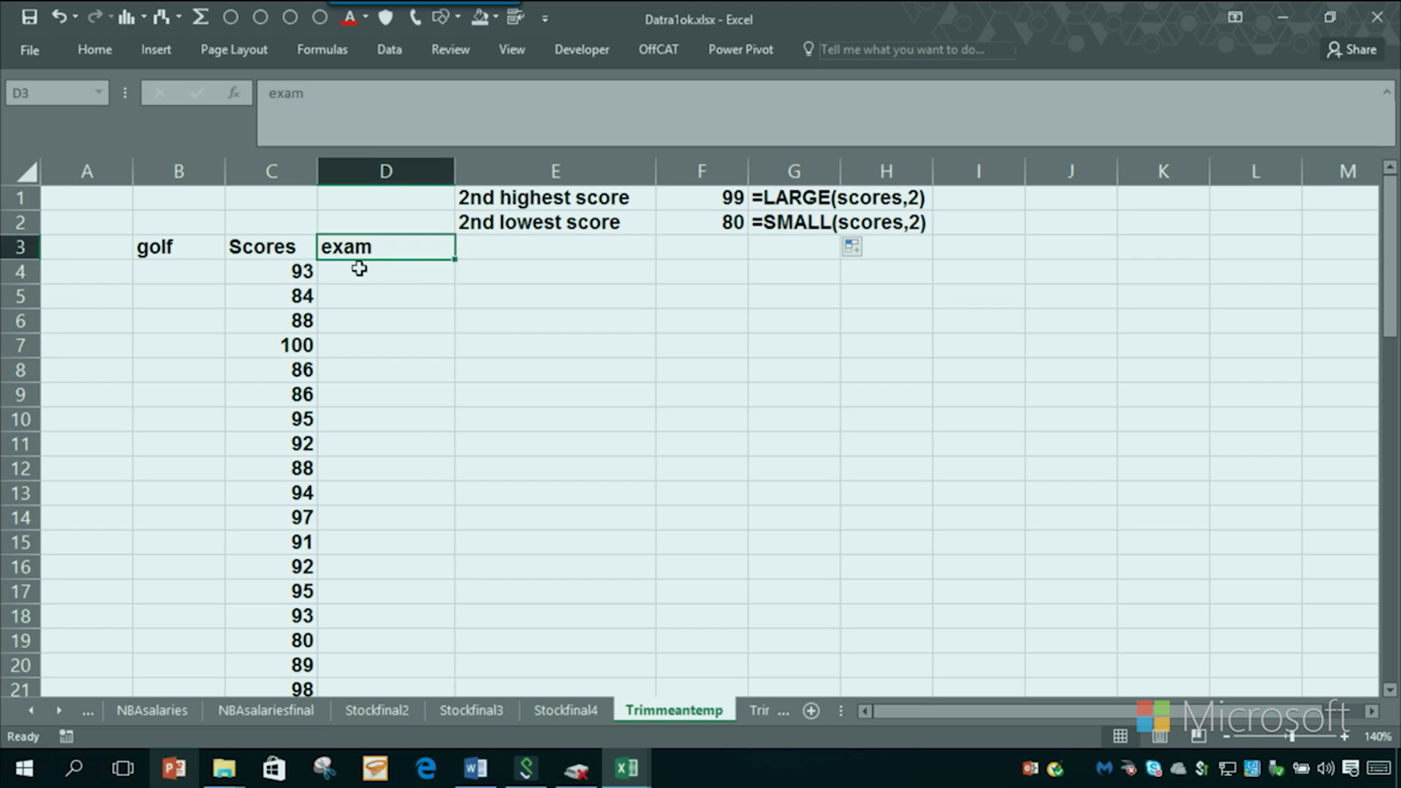
{"action": "left_click", "coordinate": [359, 269]}
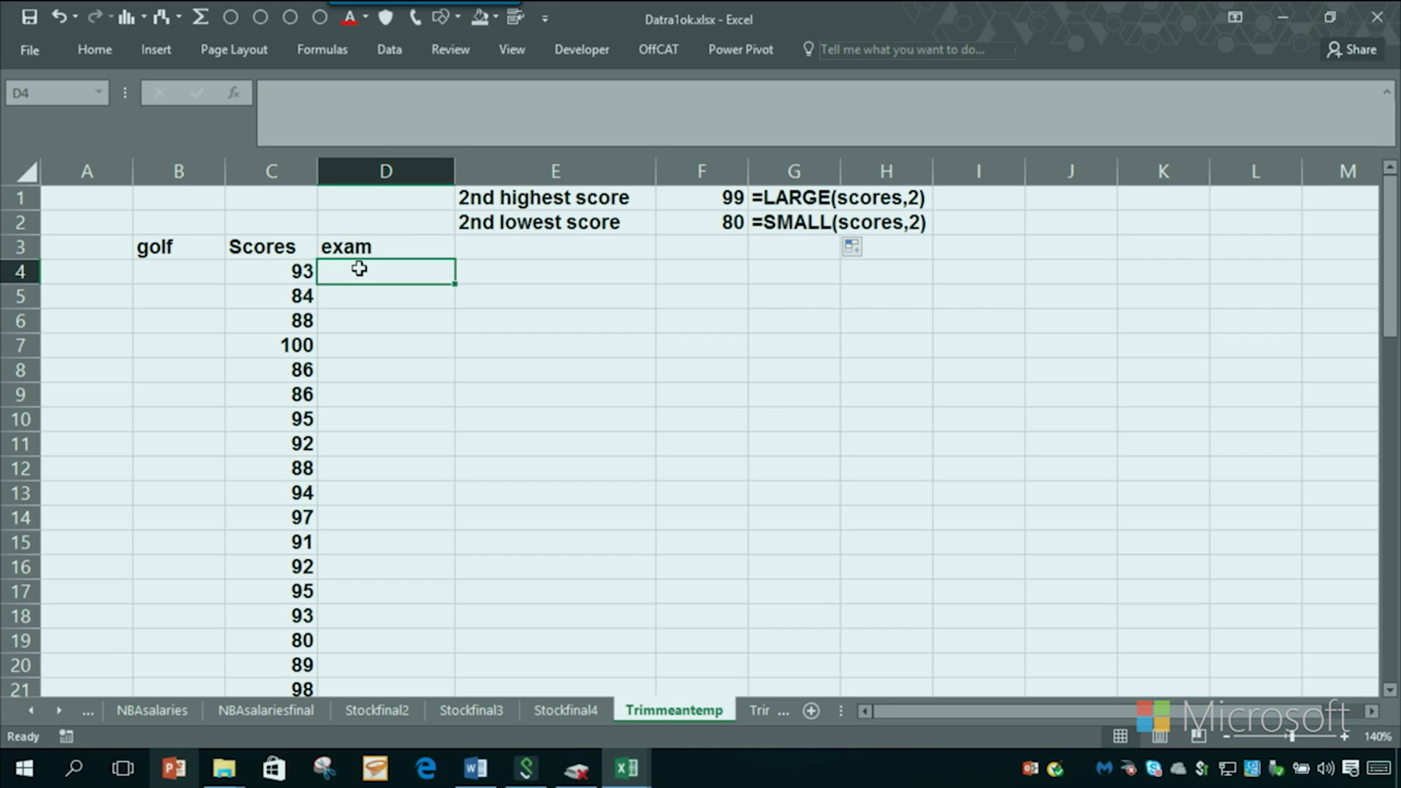
{"action": "type", "text": "=ran"}
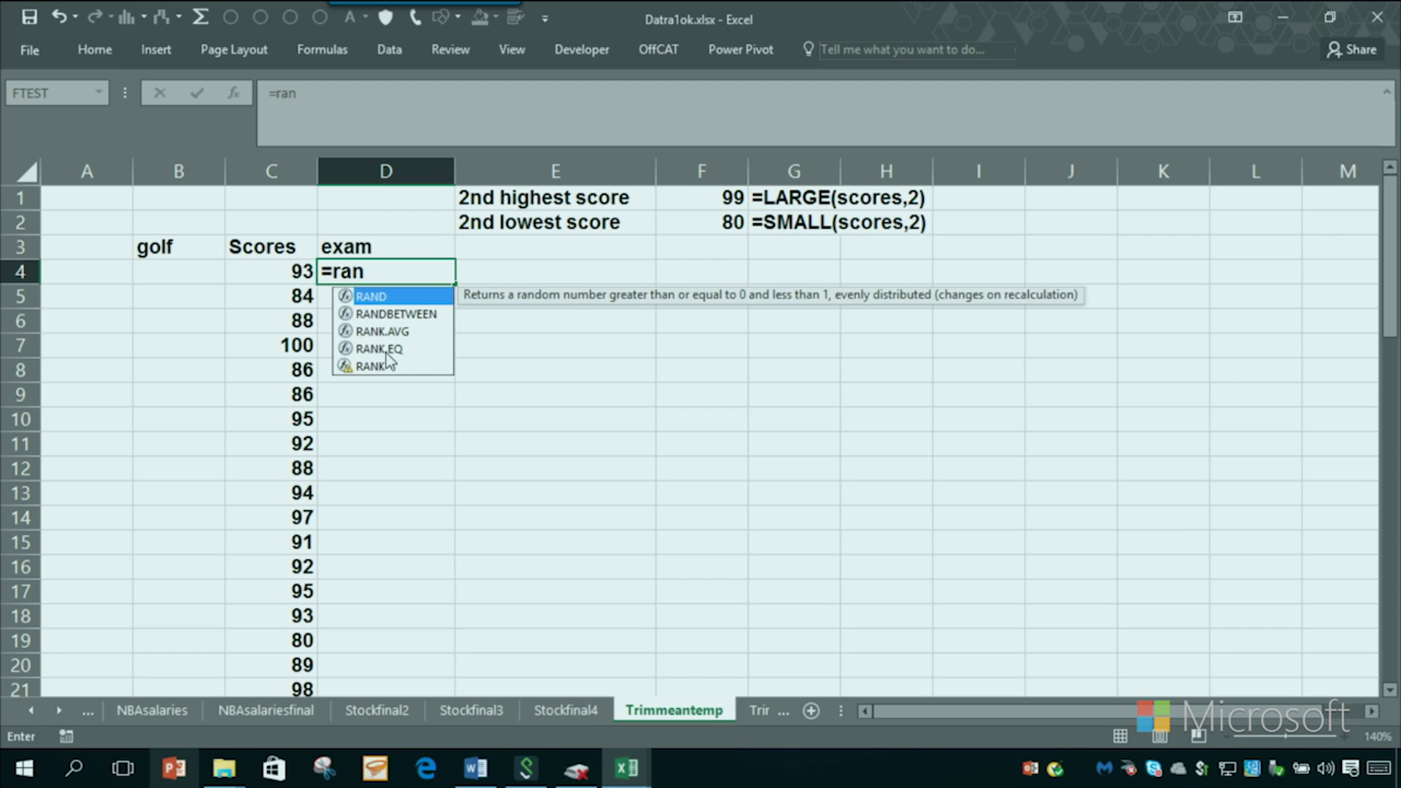
Complete D4 as =RANK.EQ(C4,Scores,0), ranking the score 93 as 20
{"action": "double_click", "coordinate": [384, 350]}
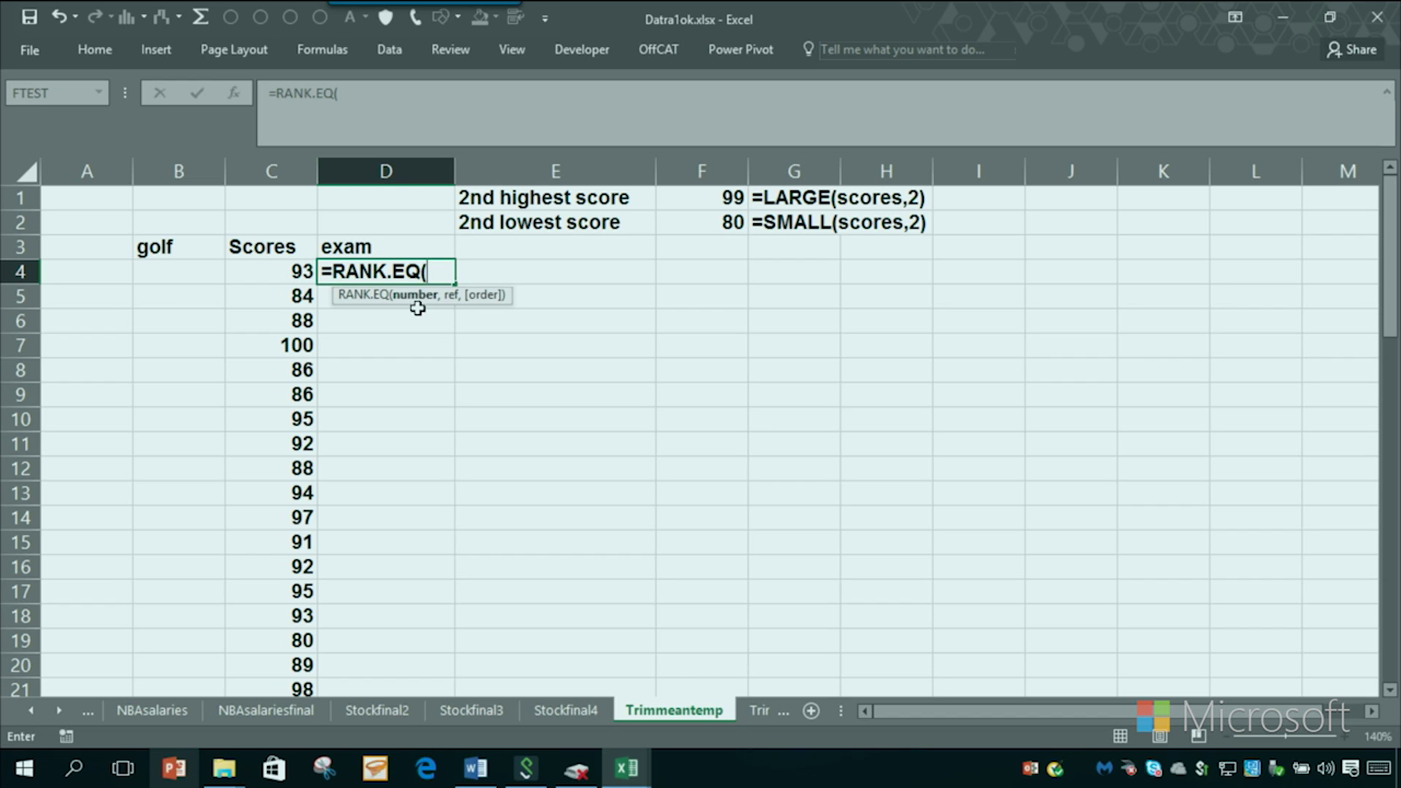
{"action": "left_click", "coordinate": [271, 271]}
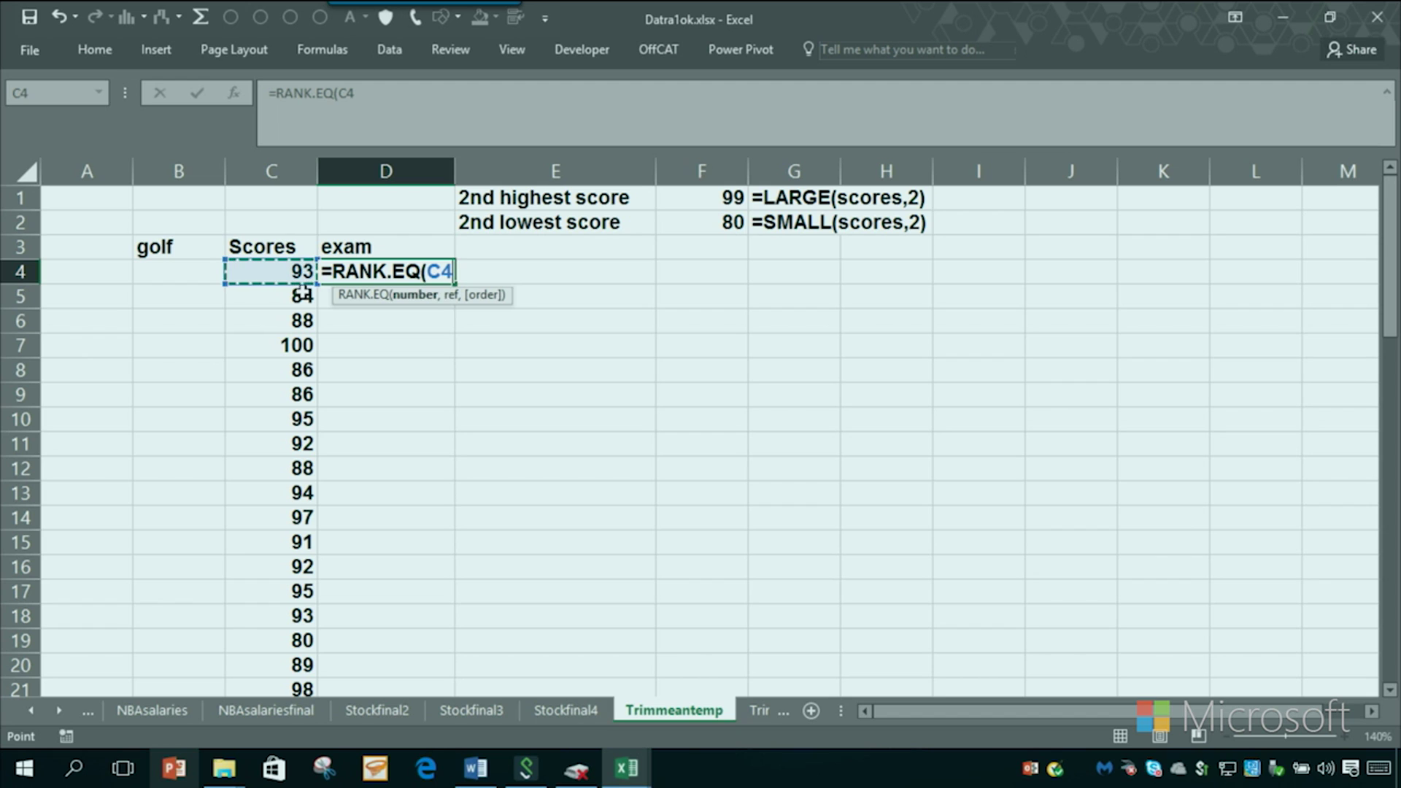
{"action": "type", "text": ","}
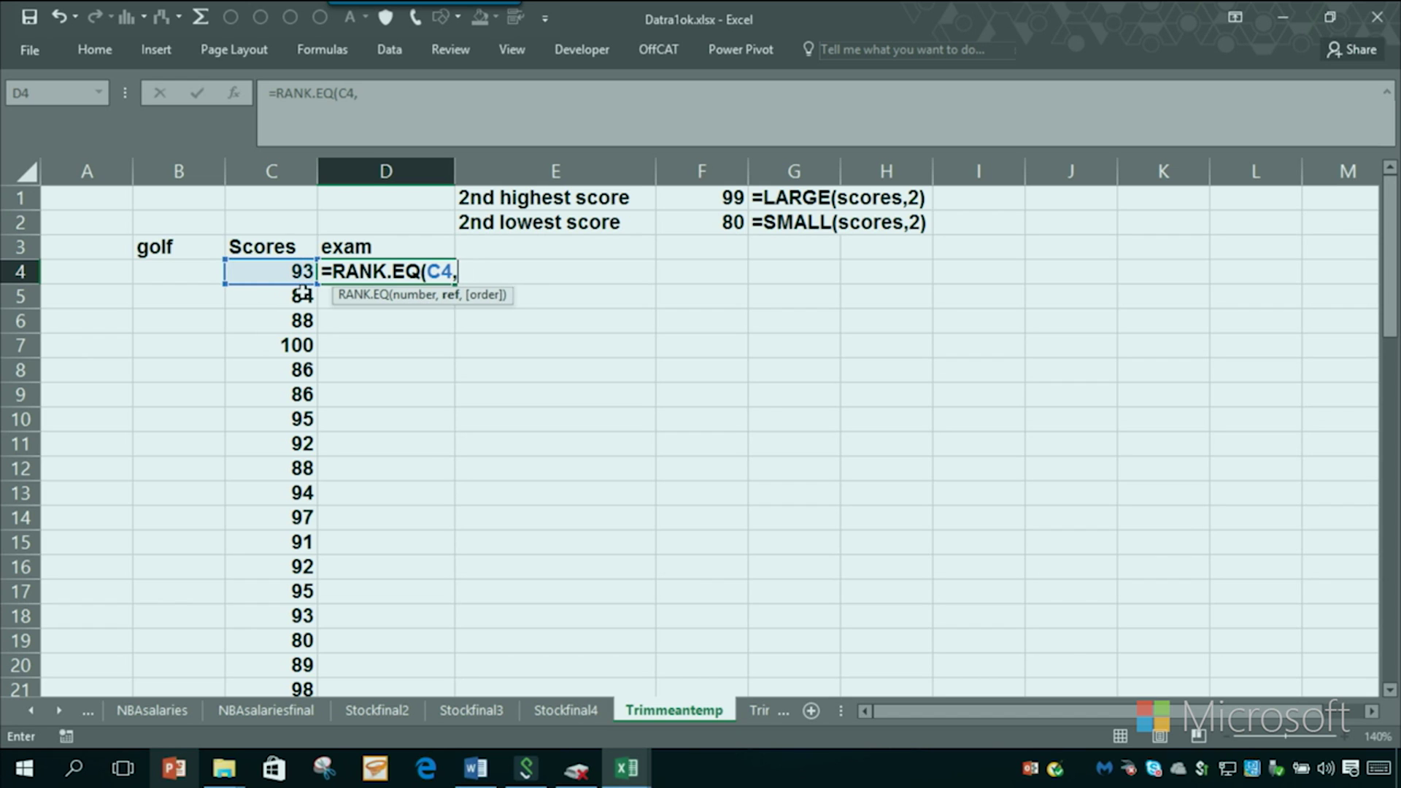
{"action": "type", "text": "Soc"}
{"action": "key", "text": "BackSpace"}
{"action": "key", "text": "BackSpace"}
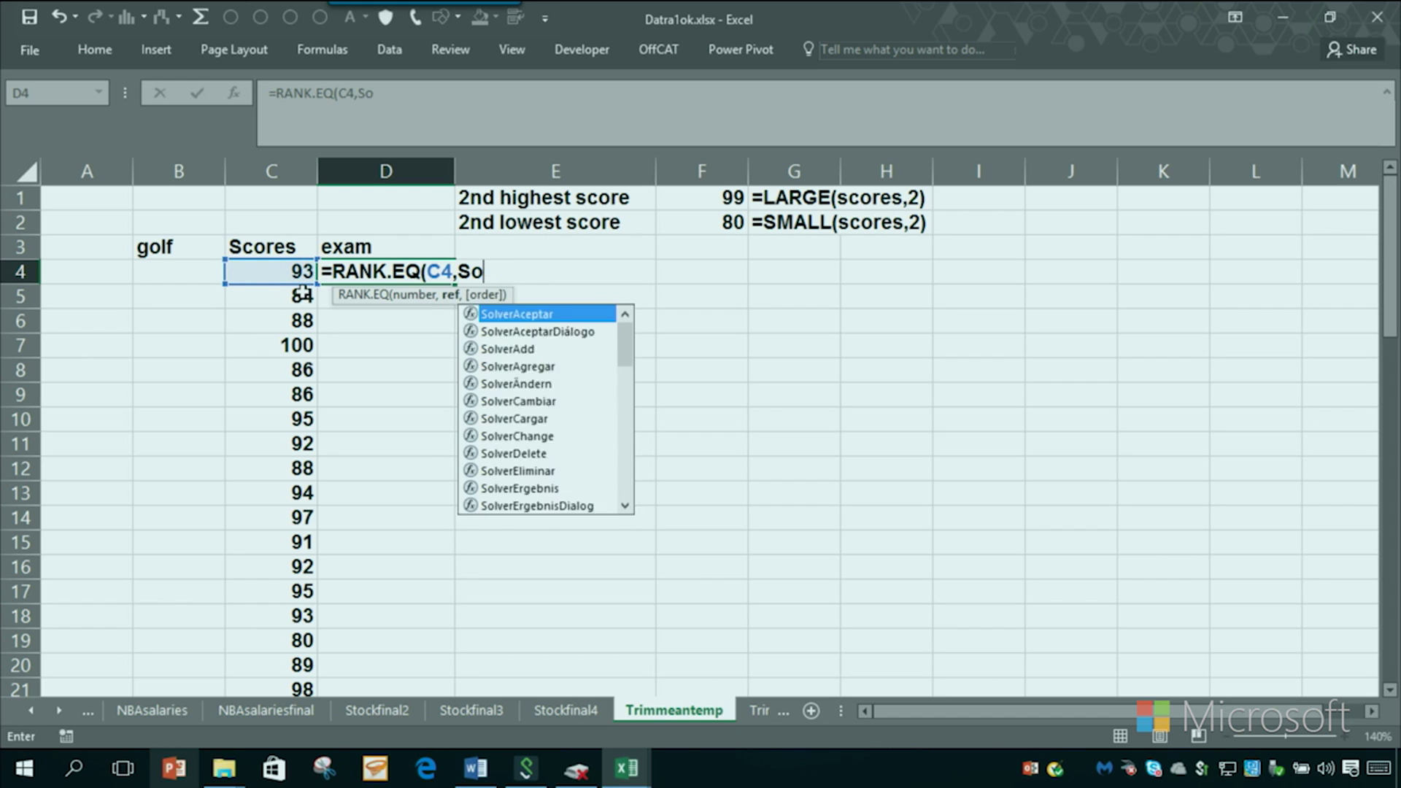
{"action": "type", "text": "cores,"}
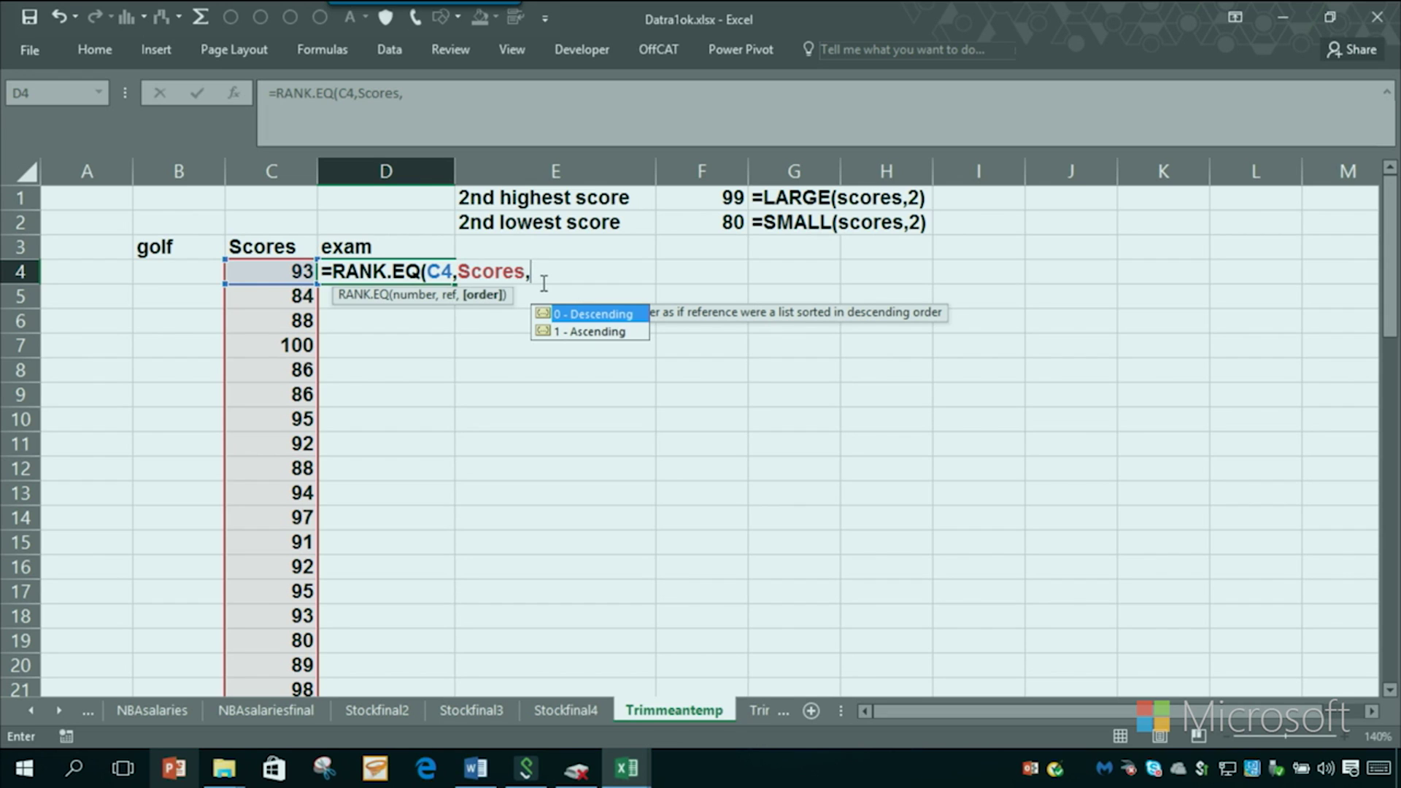
{"action": "key", "text": "Escape"}
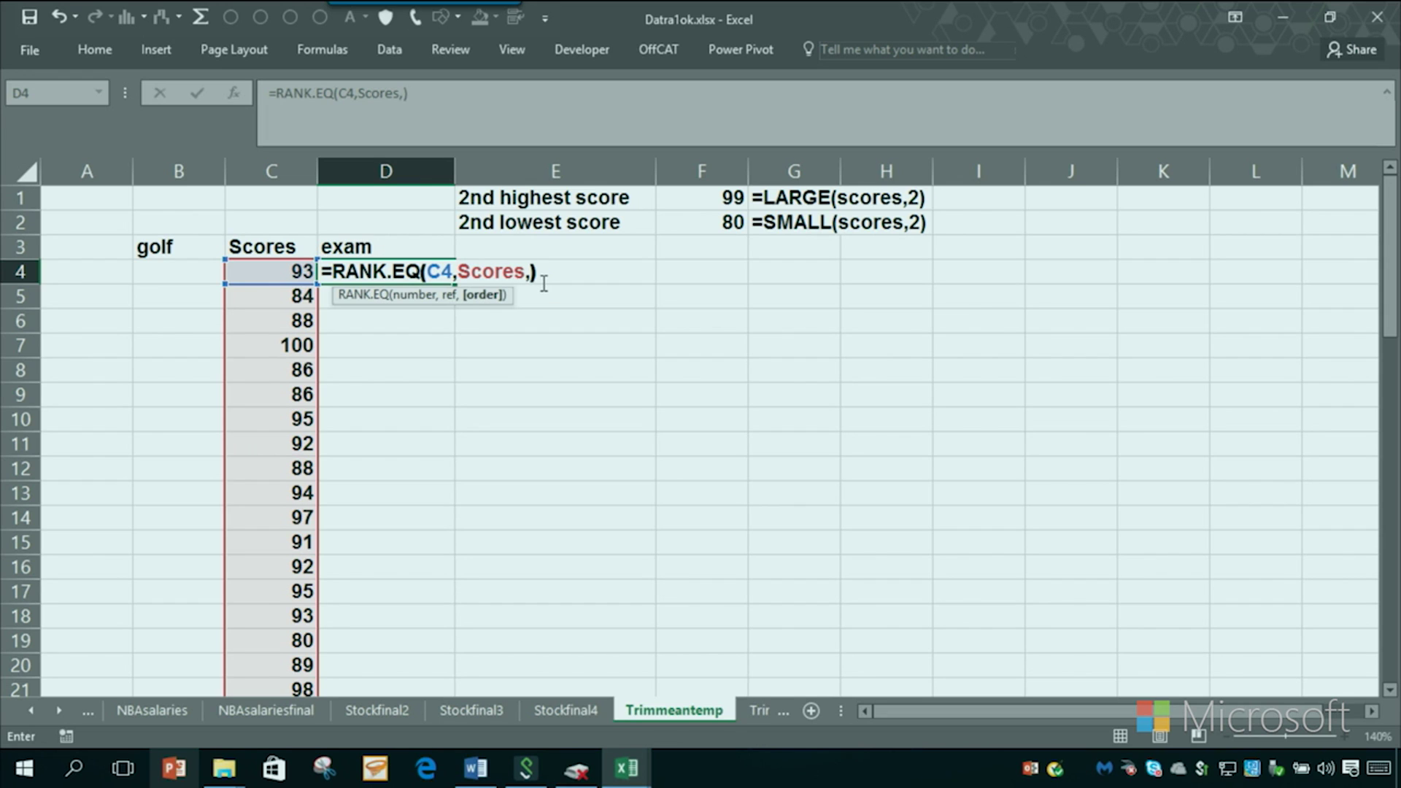
{"action": "key", "text": "BackSpace"}
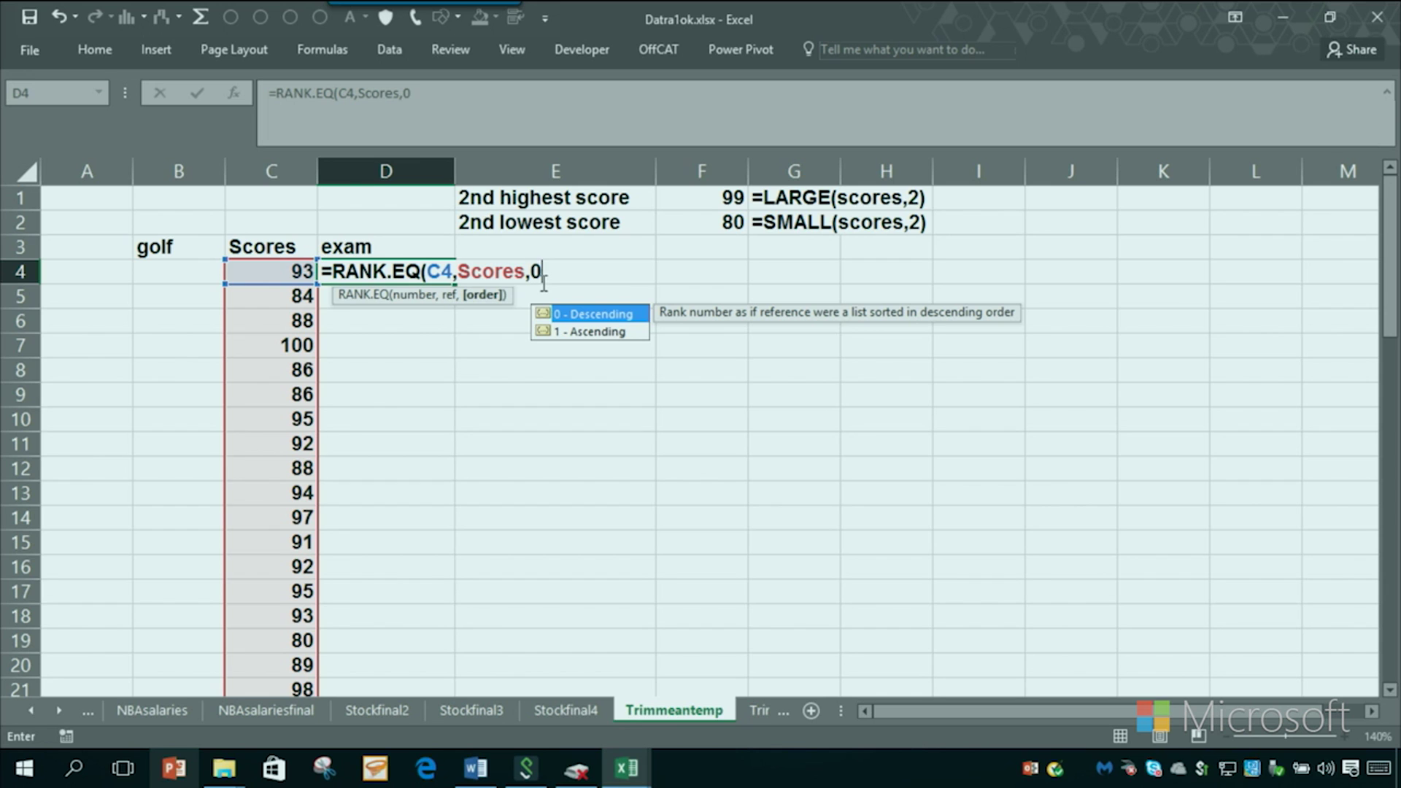
{"action": "type", "text": ")"}
{"action": "key", "text": "Return"}
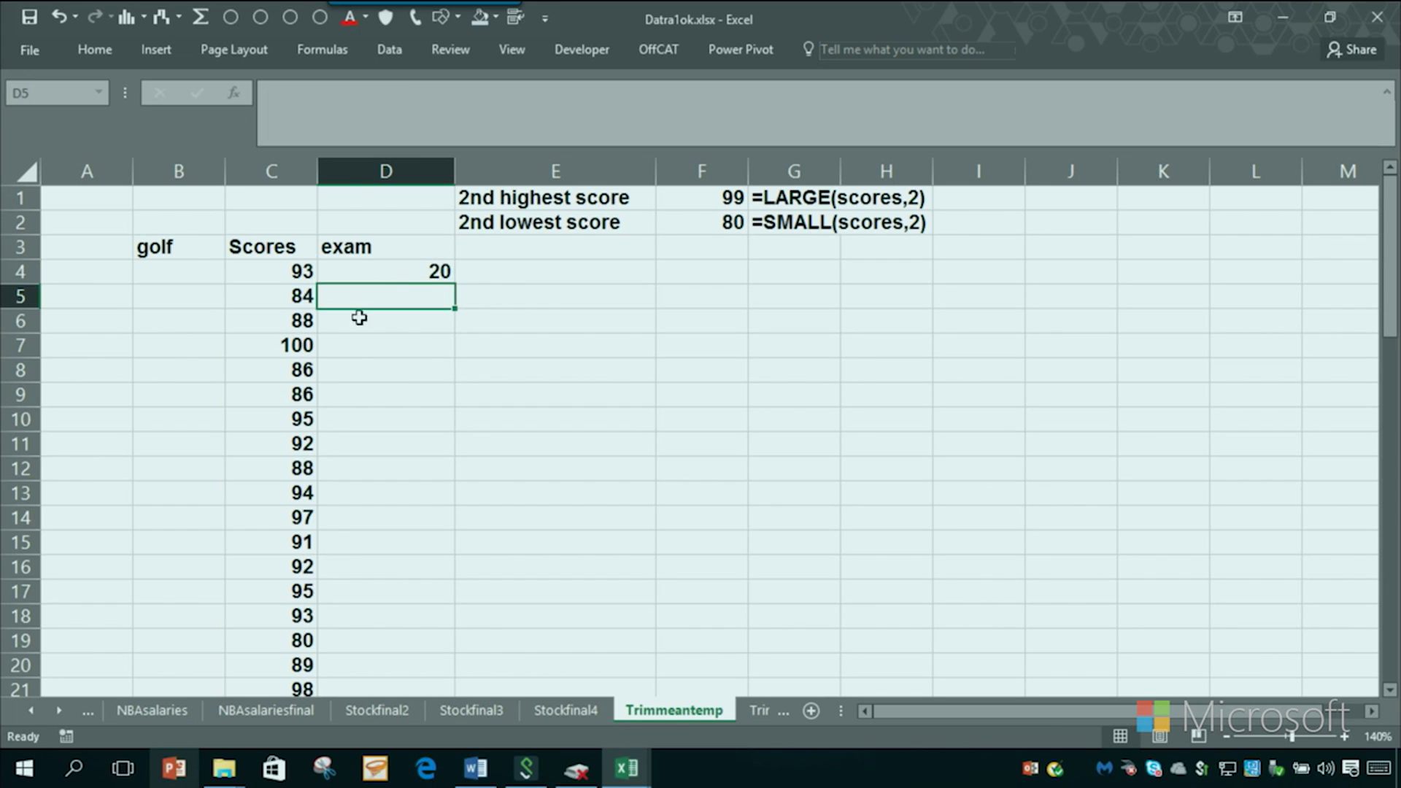
Display D4's formula text in E4 using FORMULATEXT
{"action": "left_click", "coordinate": [498, 273]}
{"action": "type", "text": "=fr"}
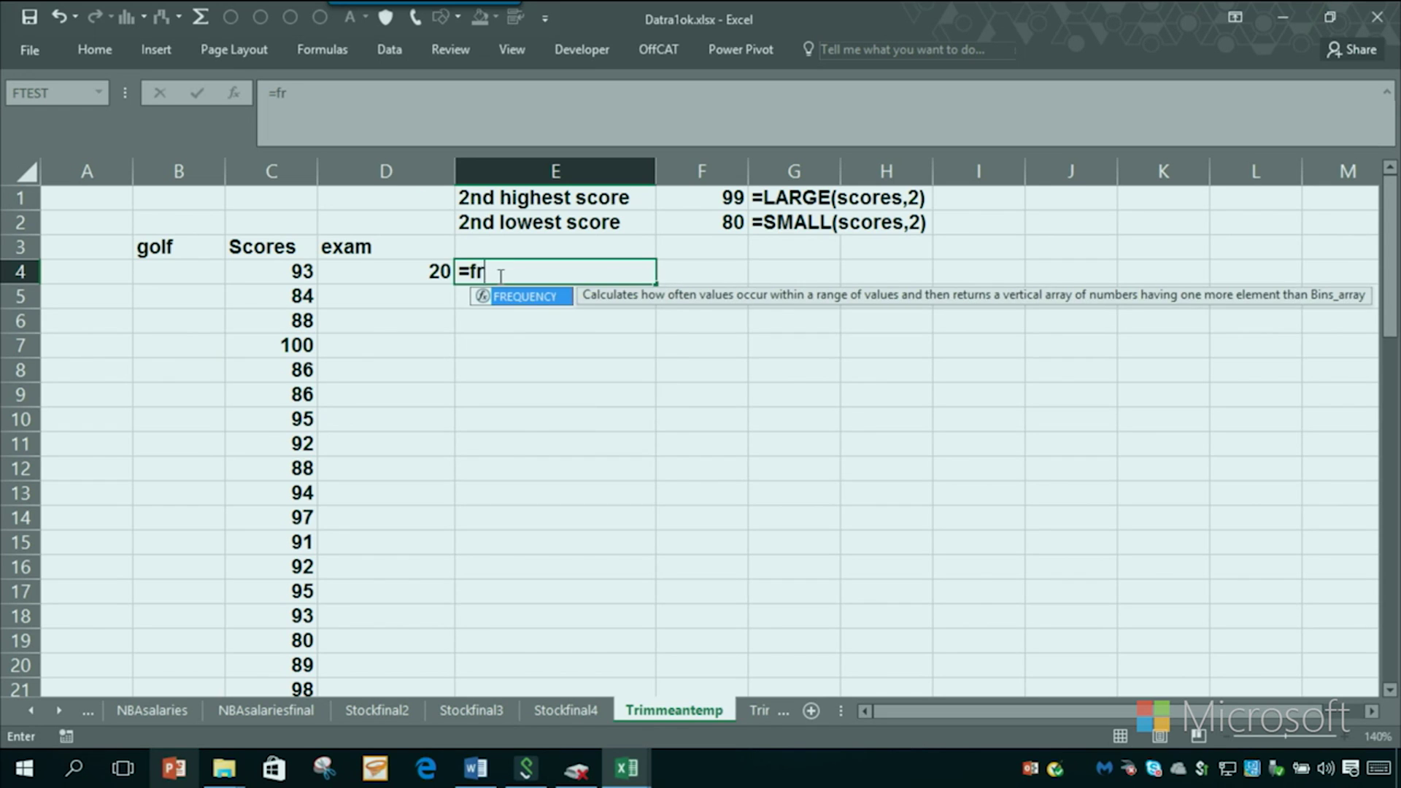
{"action": "key", "text": "BackSpace"}
{"action": "type", "text": "o"}
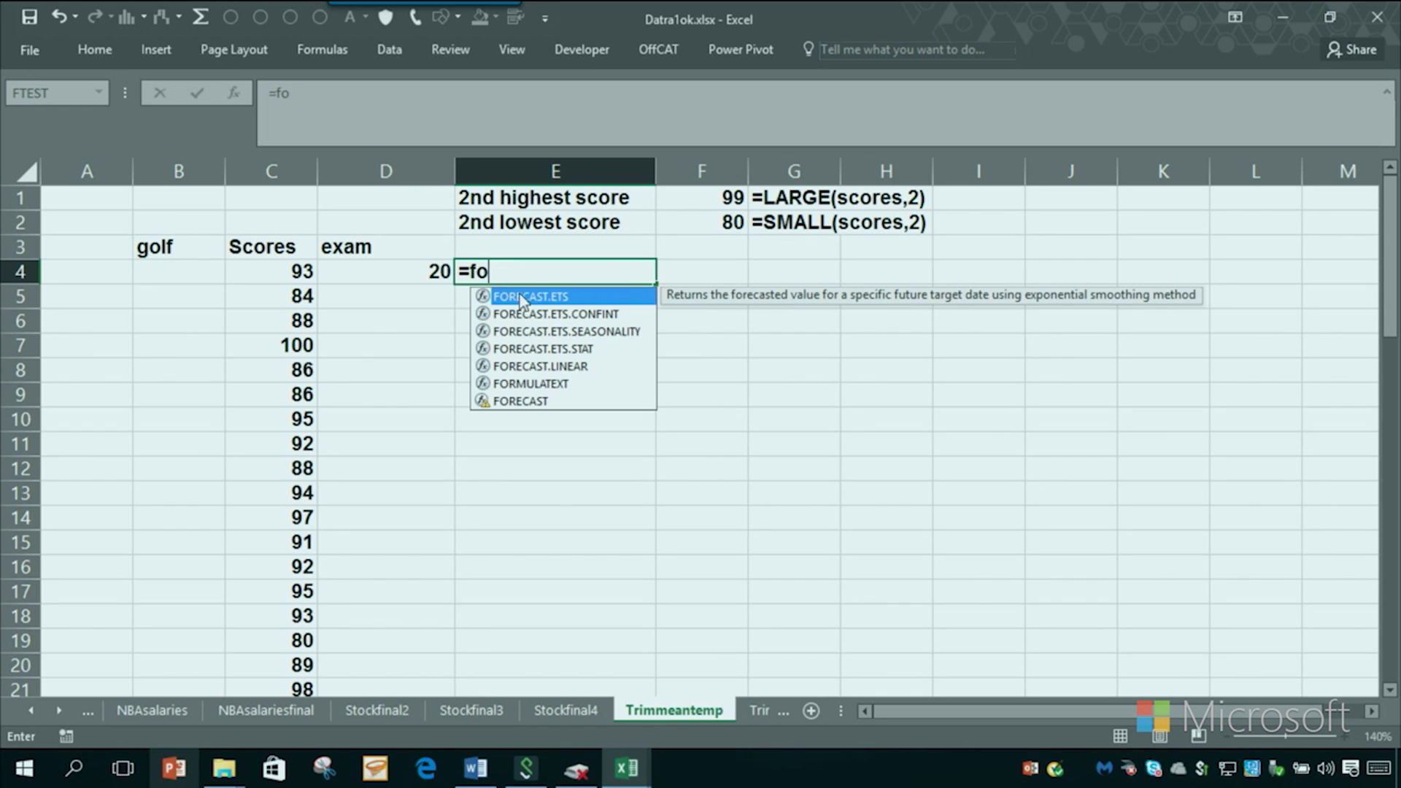
{"action": "double_click", "coordinate": [521, 384]}
{"action": "left_click", "coordinate": [407, 276]}
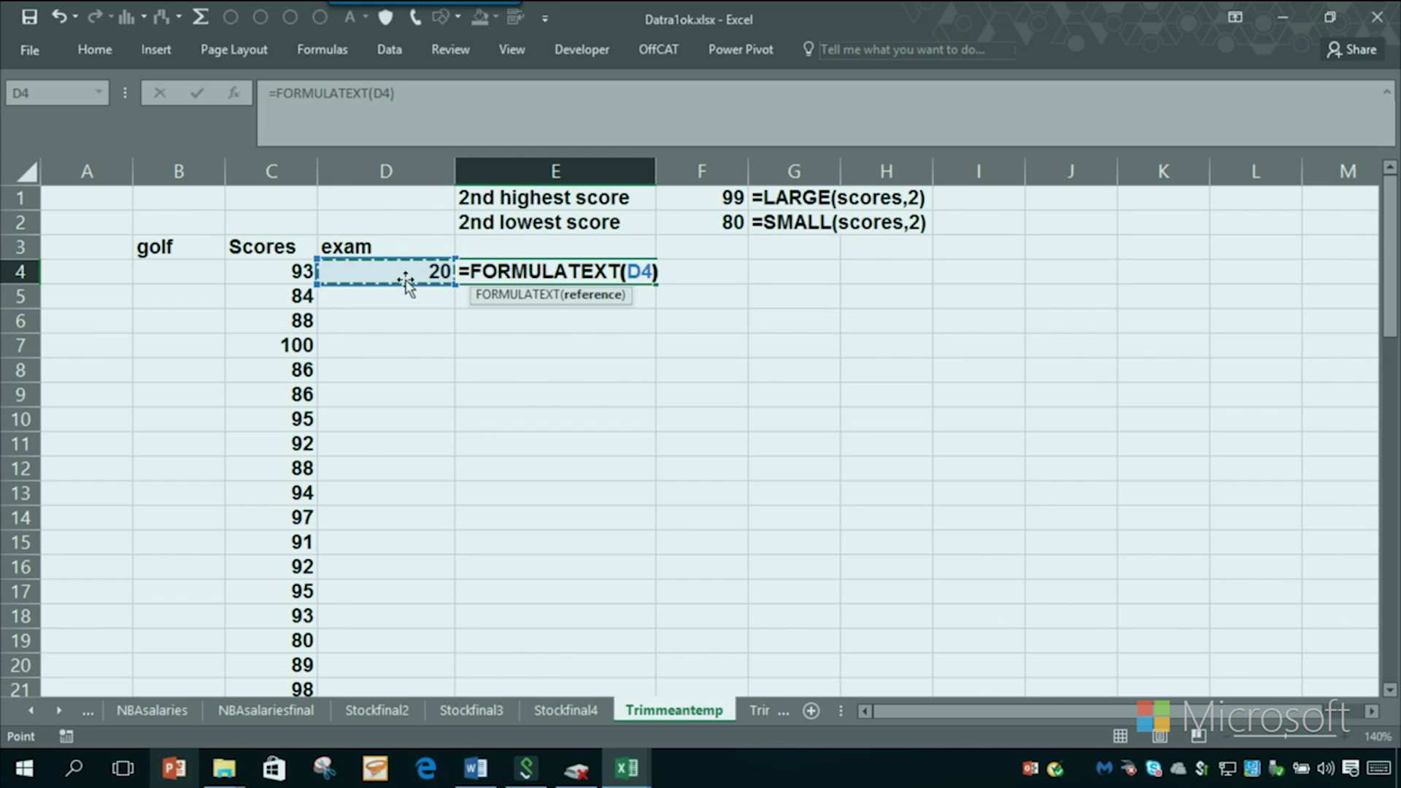
{"action": "key", "text": "Return"}
{"action": "left_click", "coordinate": [427, 271]}
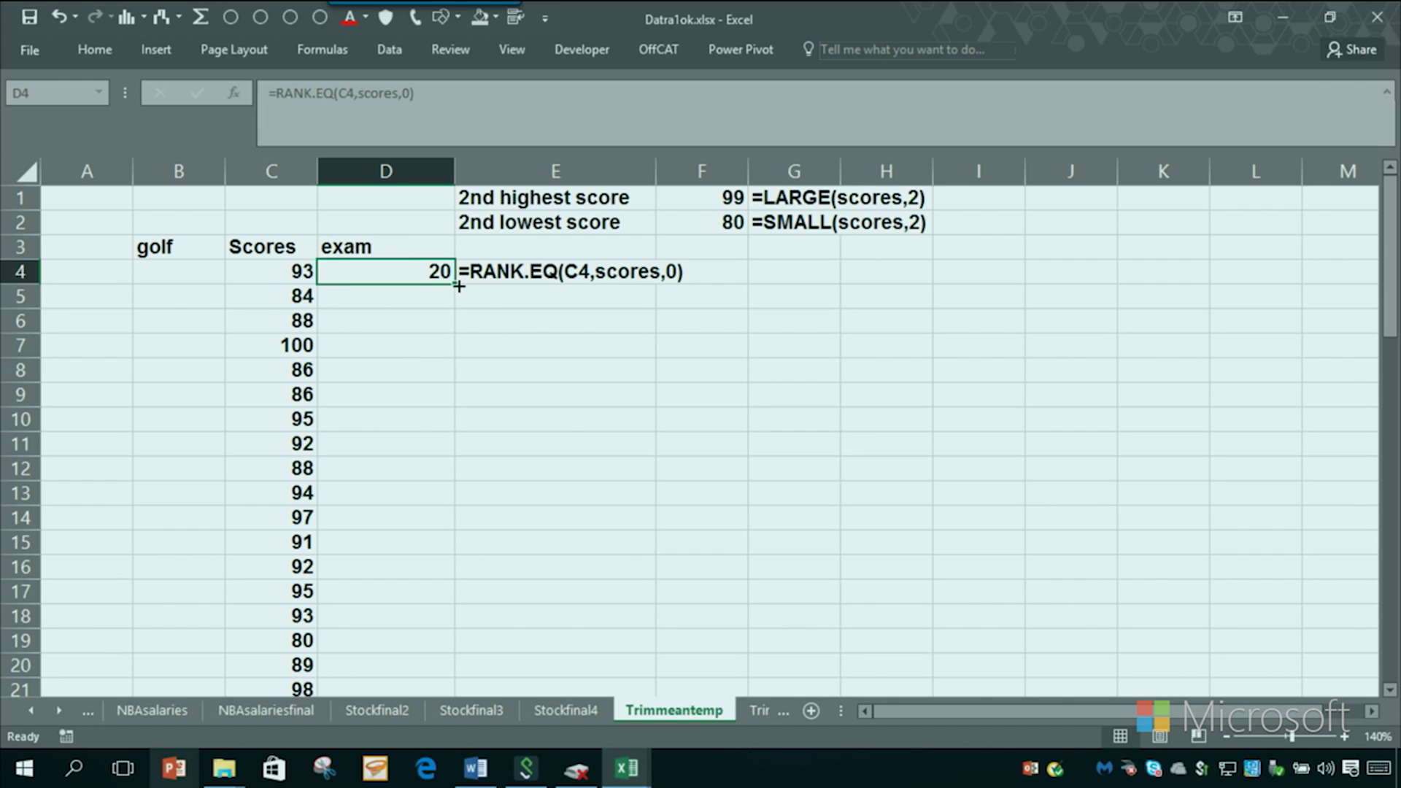
Fill the D4:E4 rank formulas down for all scores and widen column E
{"action": "left_click_drag", "start_coordinate": [435, 271], "coordinate": [511, 272]}
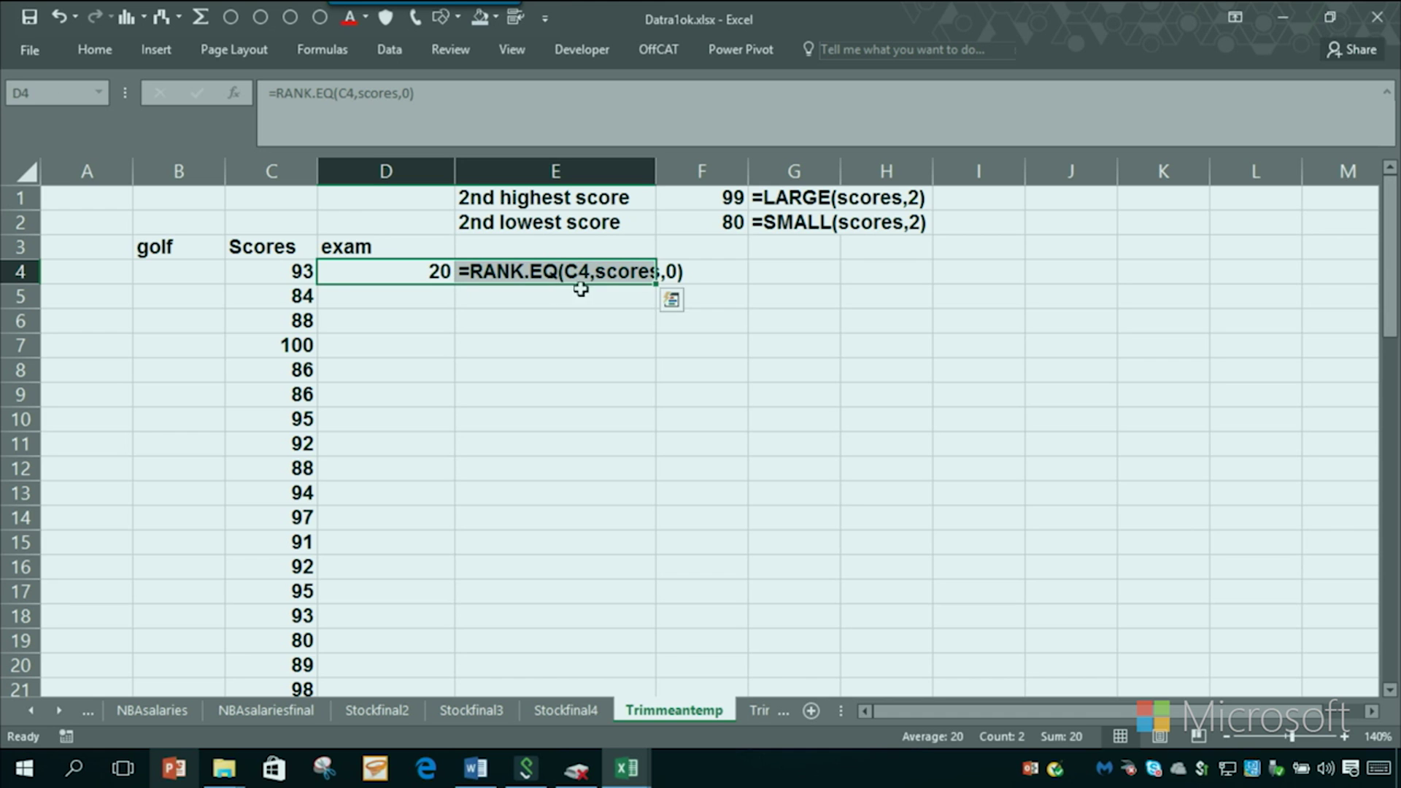
{"action": "double_click", "coordinate": [657, 283]}
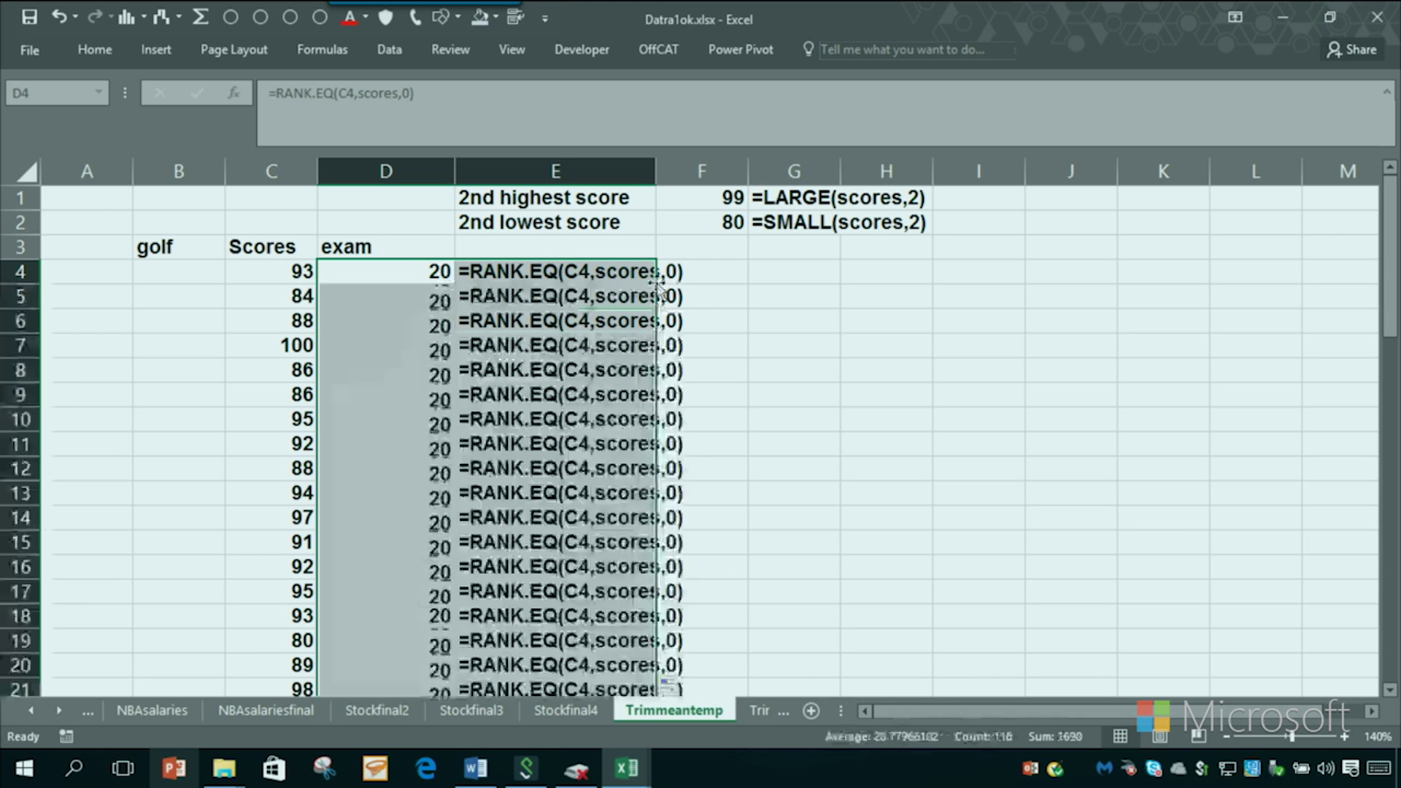
{"action": "left_click", "coordinate": [416, 346]}
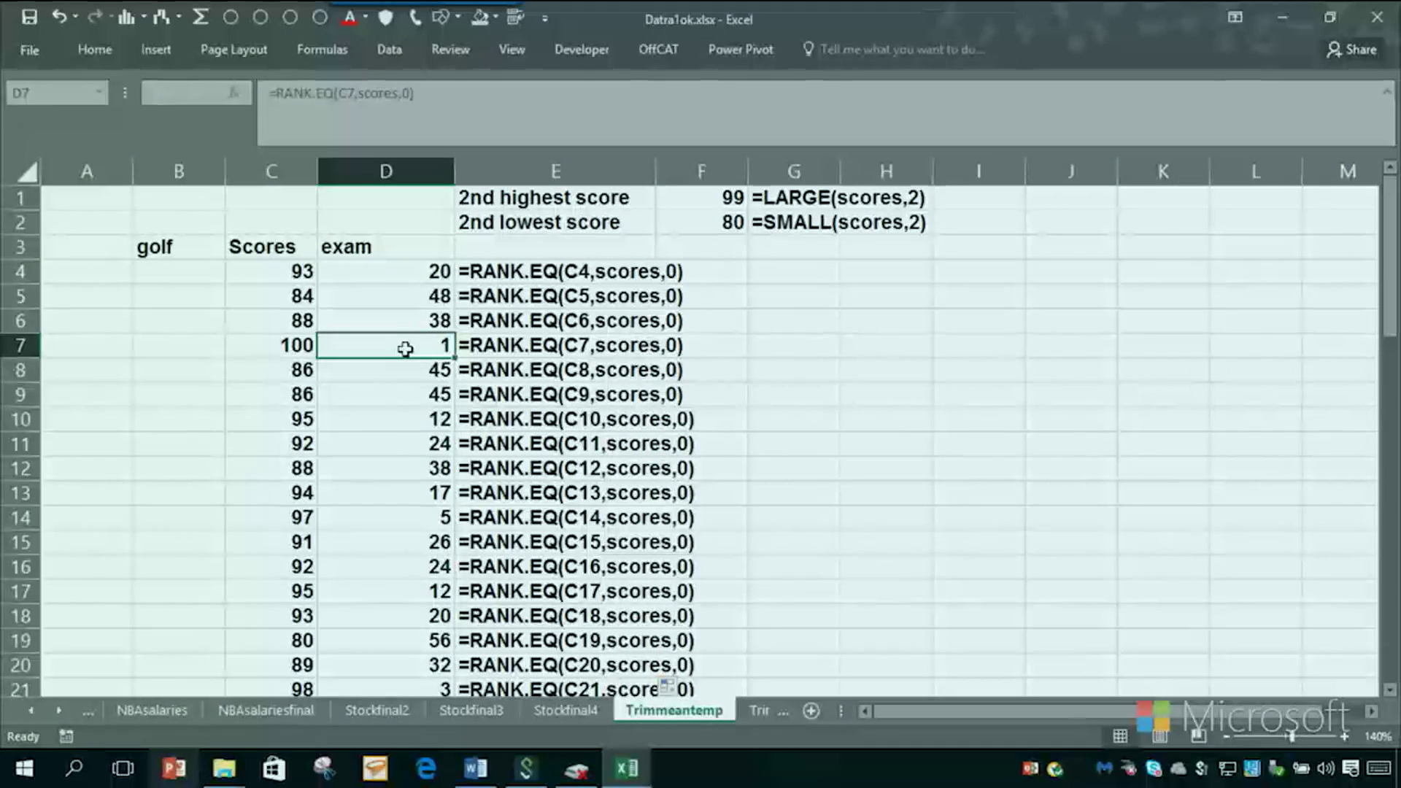
{"action": "left_click_drag", "start_coordinate": [650, 176], "coordinate": [714, 176]}
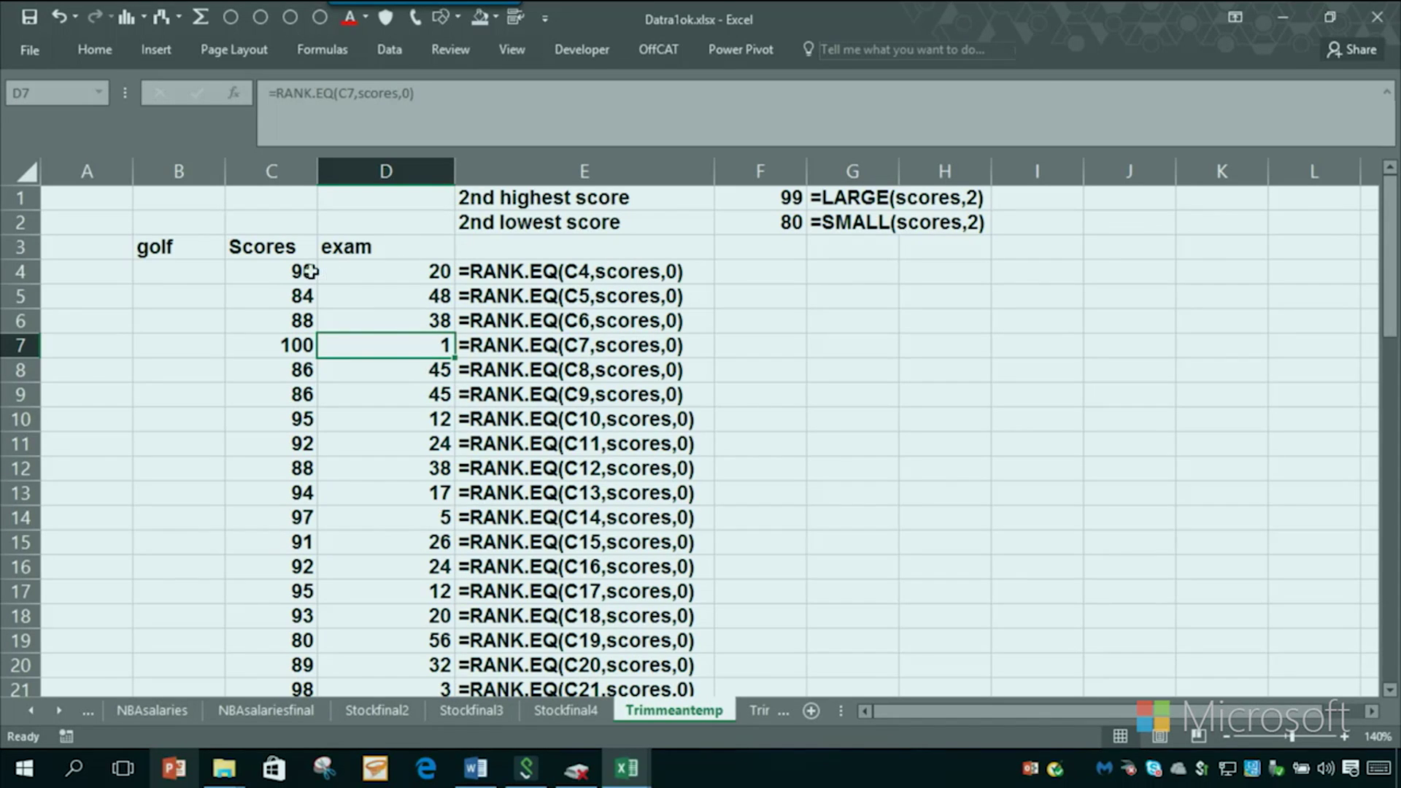
Cancel a first rank formula attempt in B4 and widen the golf column B
{"action": "left_click", "coordinate": [278, 345]}
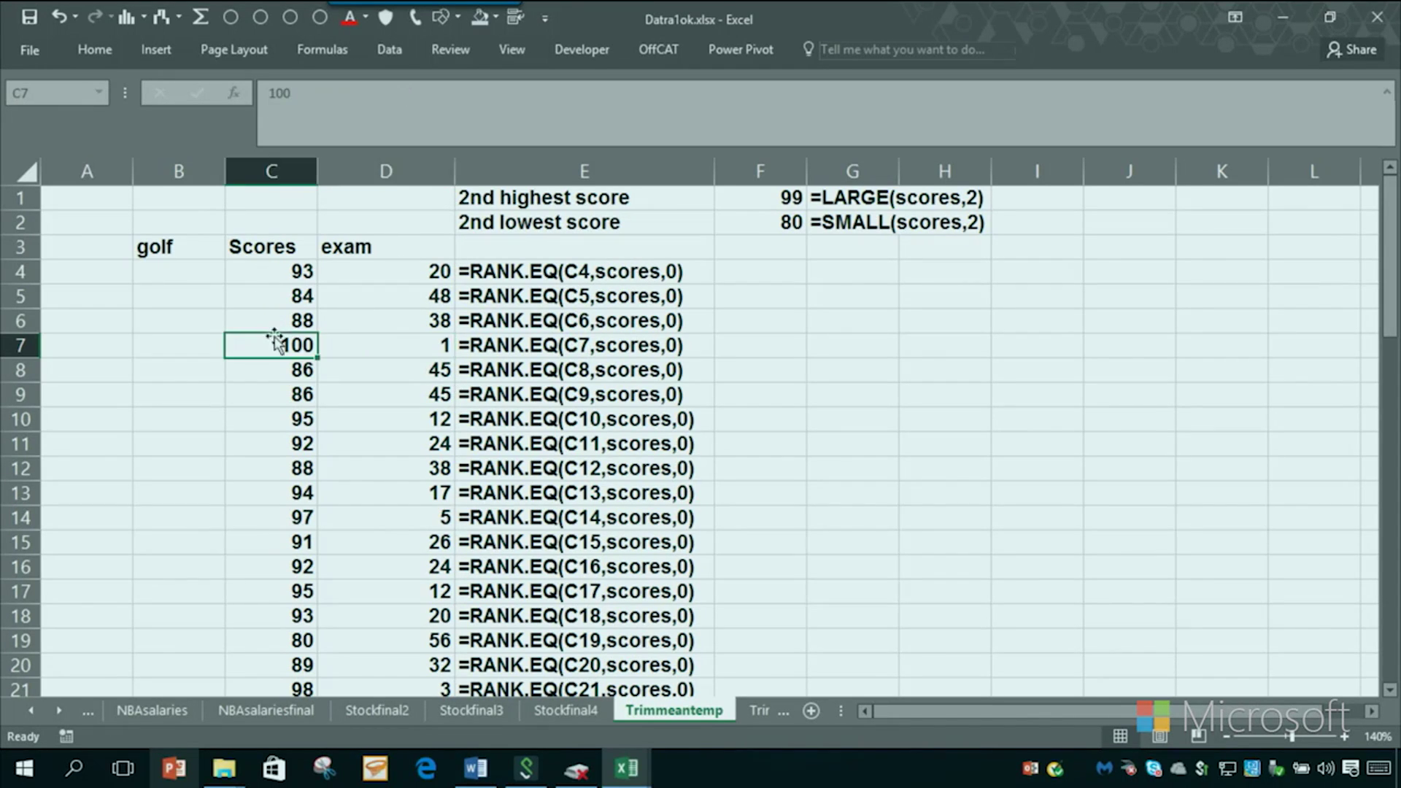
{"action": "left_click", "coordinate": [173, 278]}
{"action": "type", "text": "=rank"}
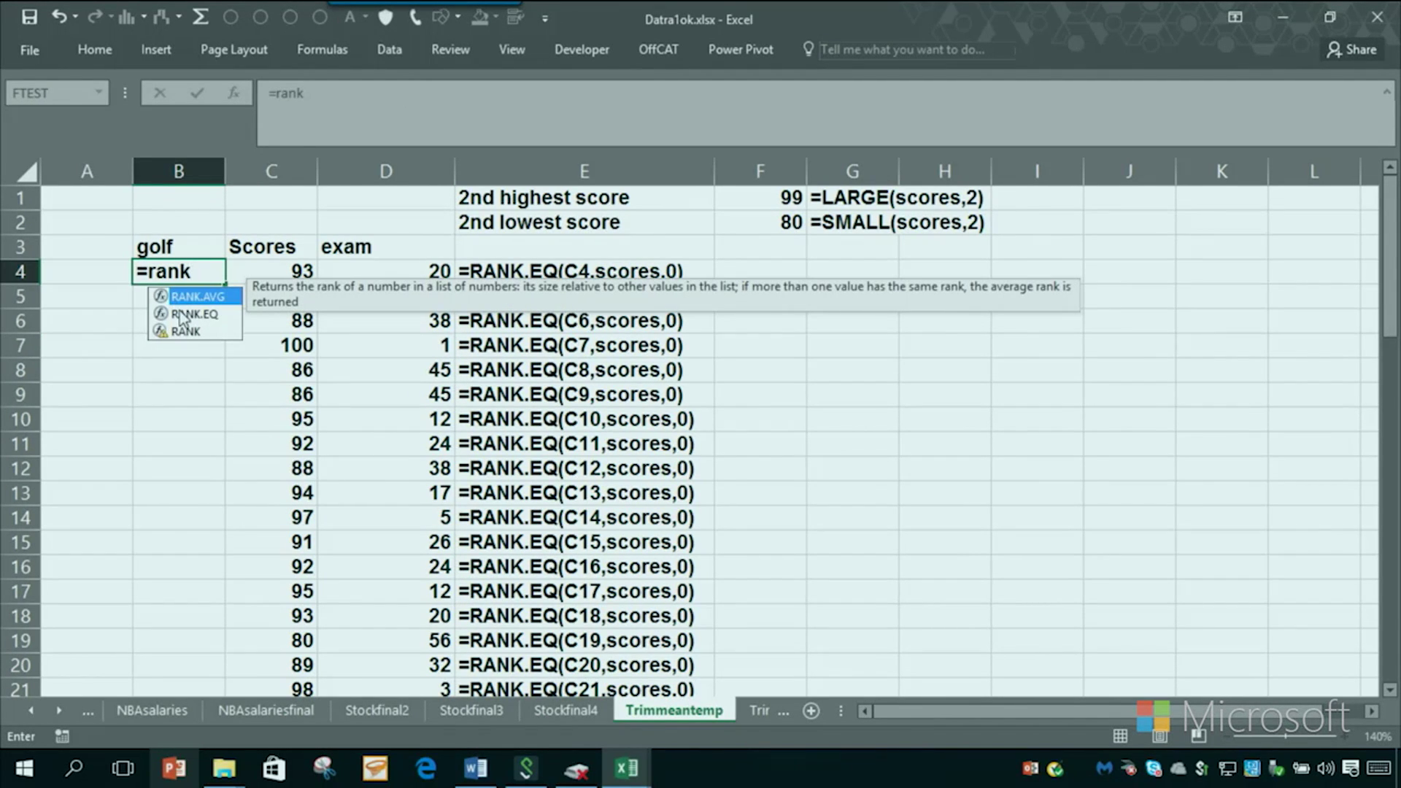
{"action": "double_click", "coordinate": [180, 314]}
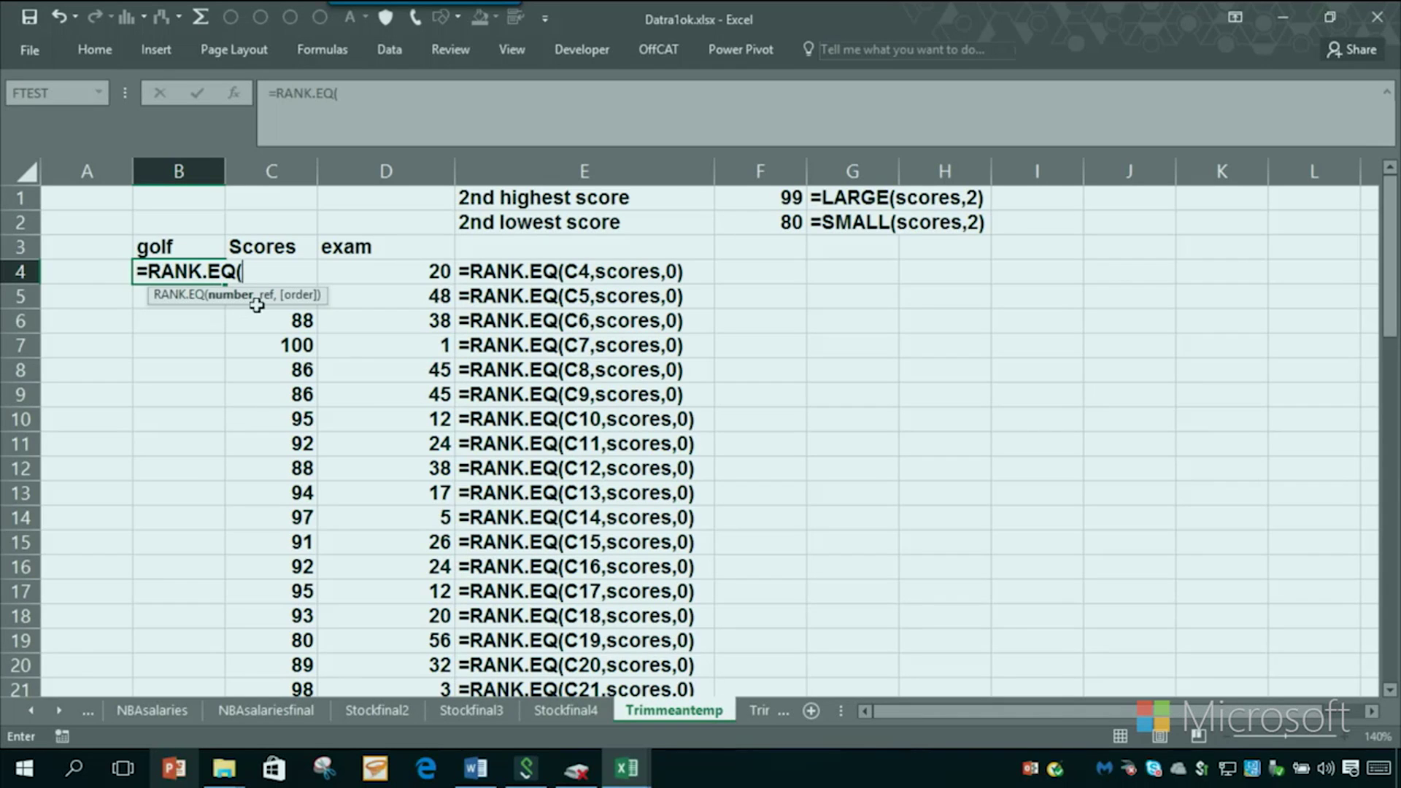
{"action": "key", "text": "Escape"}
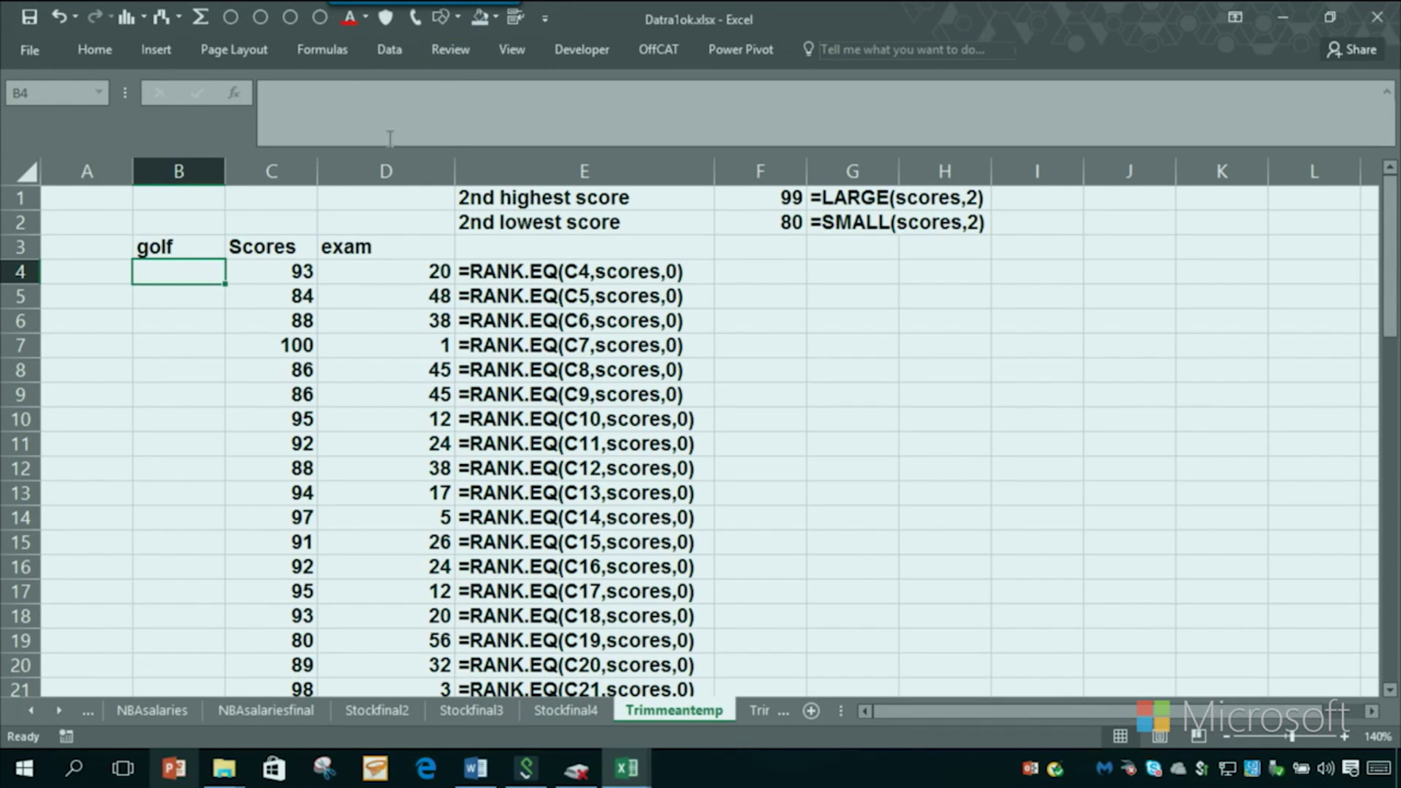
{"action": "left_click_drag", "start_coordinate": [226, 172], "coordinate": [474, 173]}
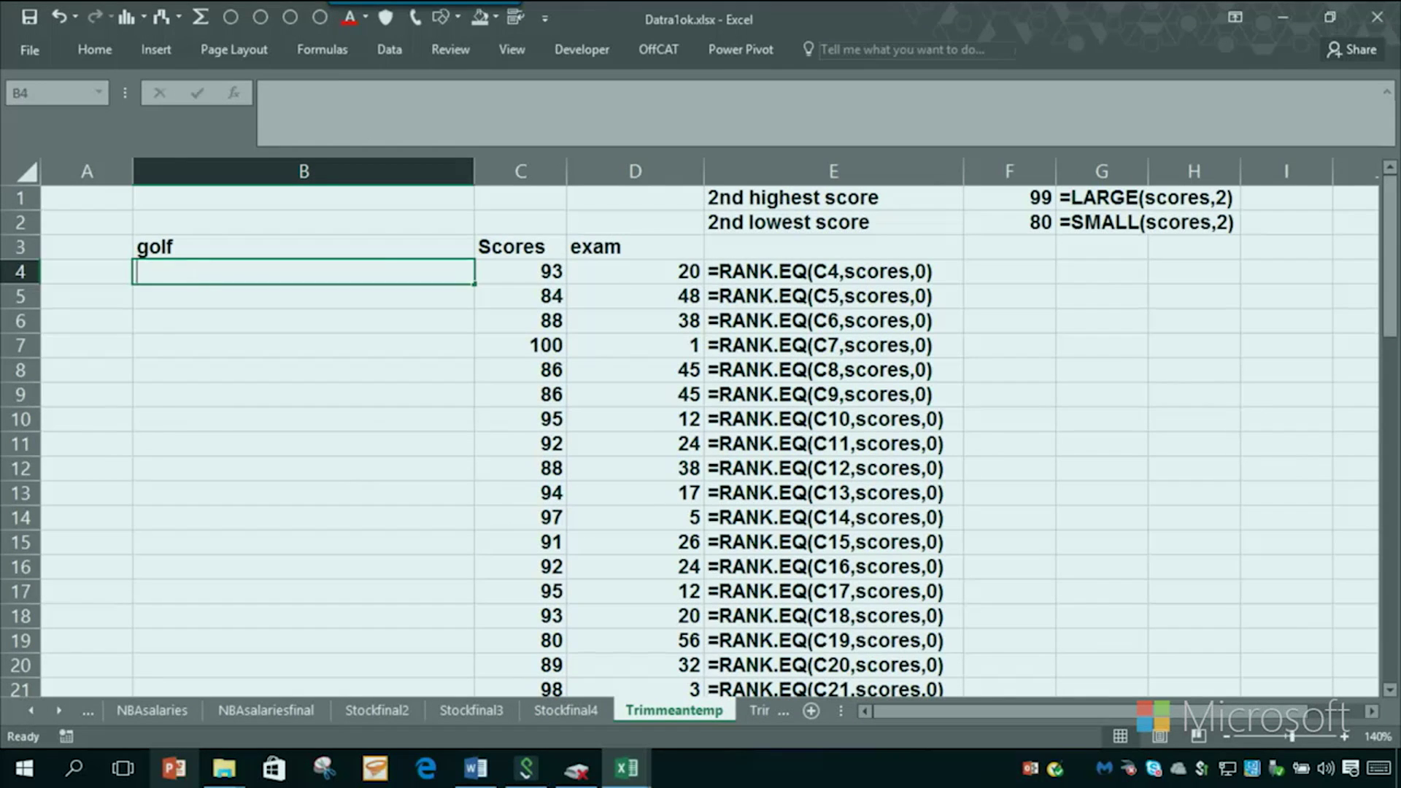
Enter =RANK(C4,scores,1) in B4 and fill it down, so 100 ranks 59
{"action": "type", "text": "=rank("}
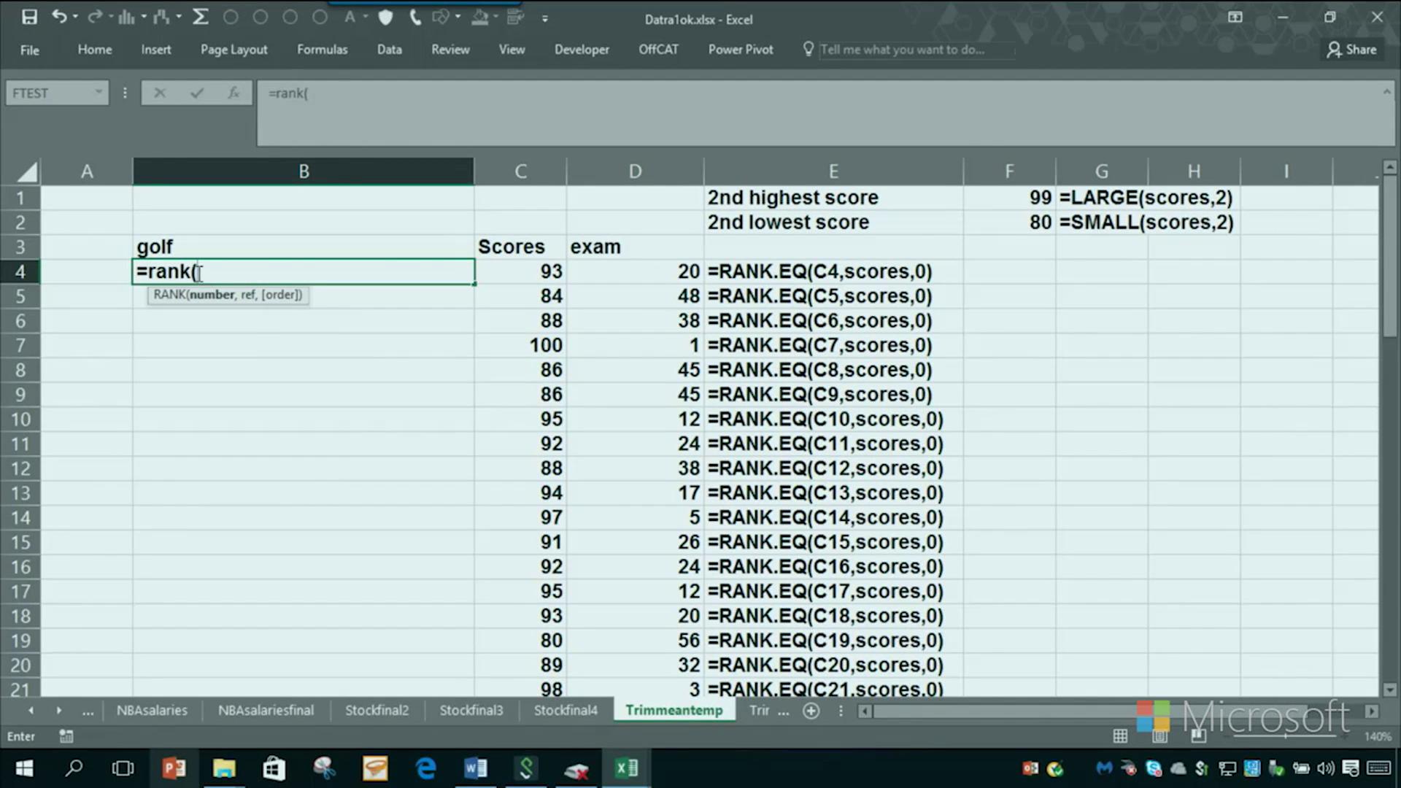
{"action": "left_click", "coordinate": [533, 274]}
{"action": "type", "text": ","}
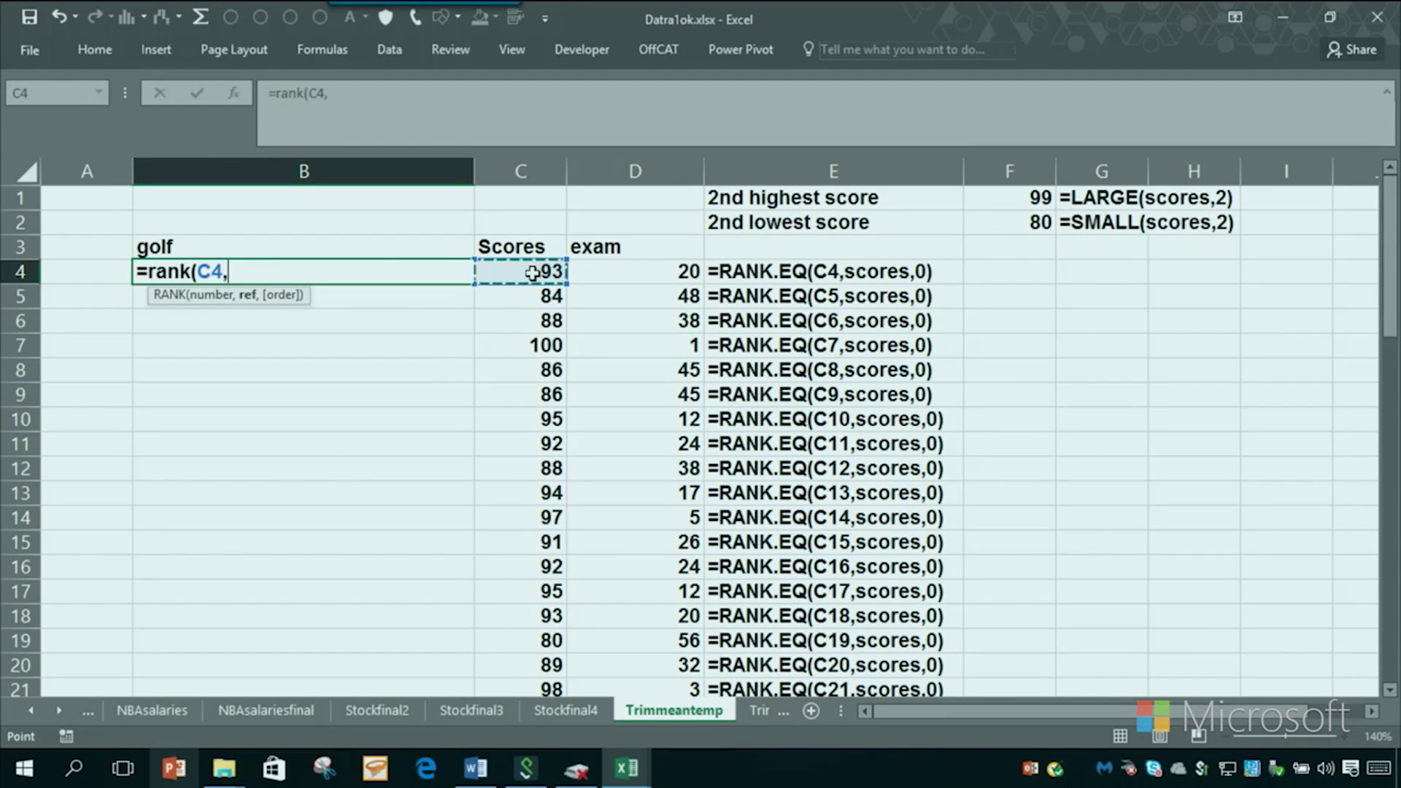
{"action": "type", "text": "Scores"}
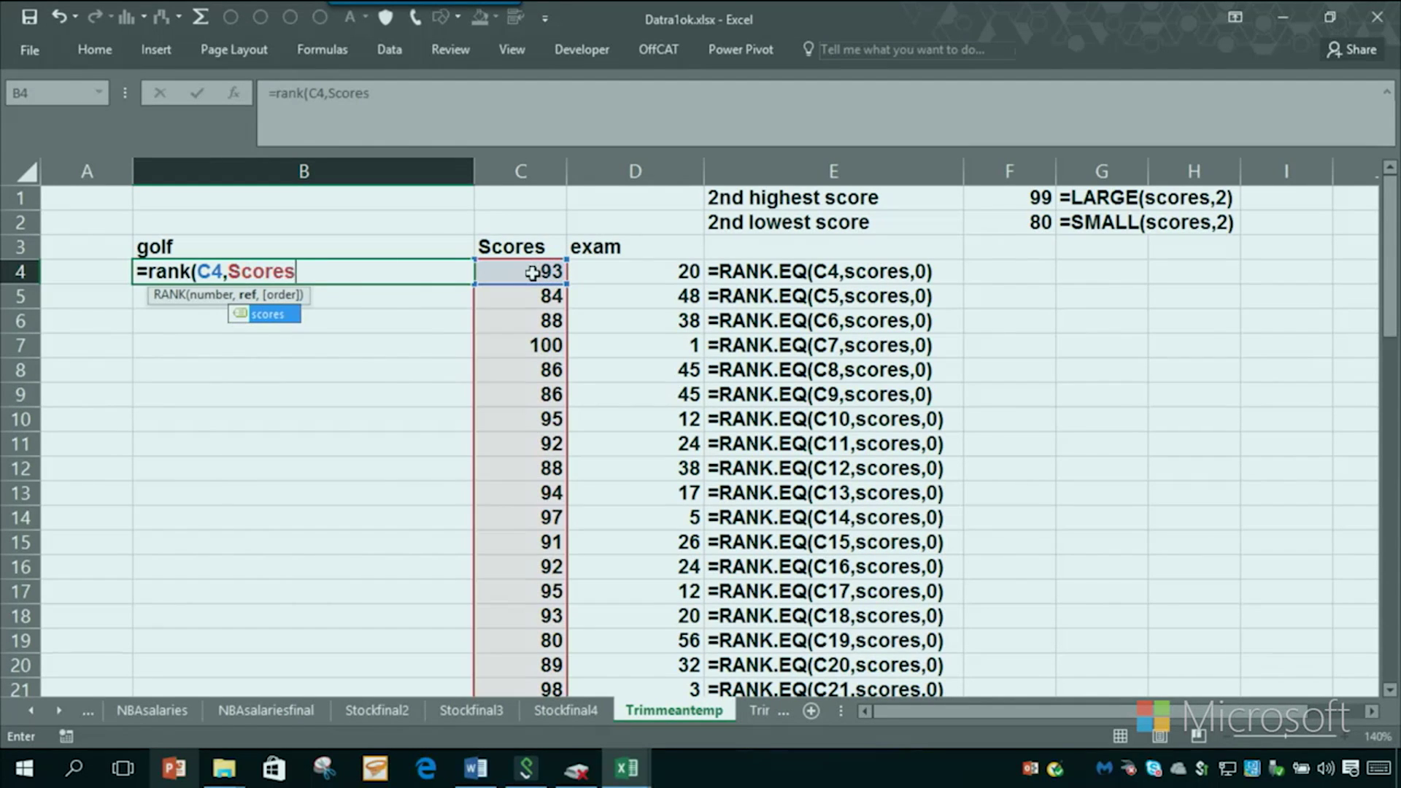
{"action": "type", "text": ",1"}
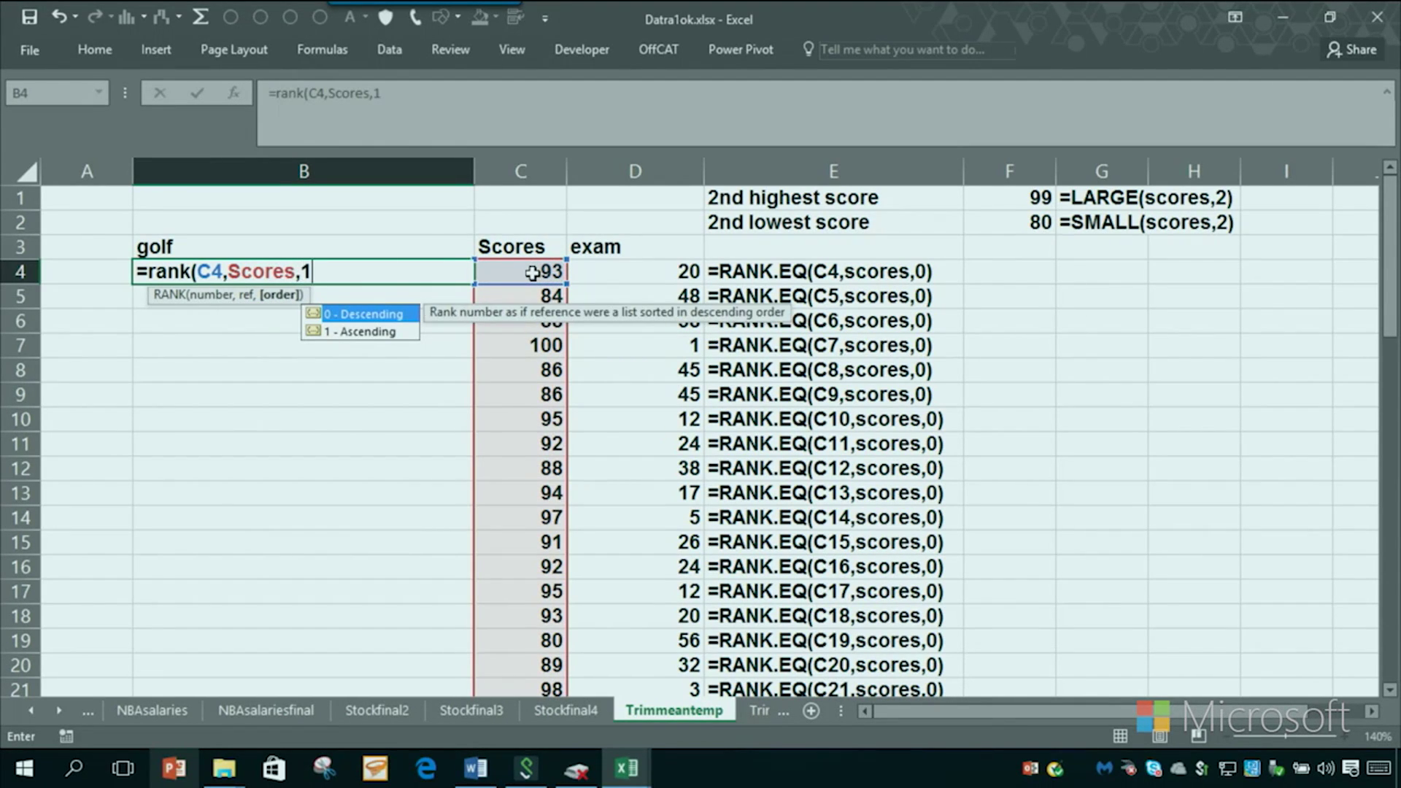
{"action": "type", "text": ")"}
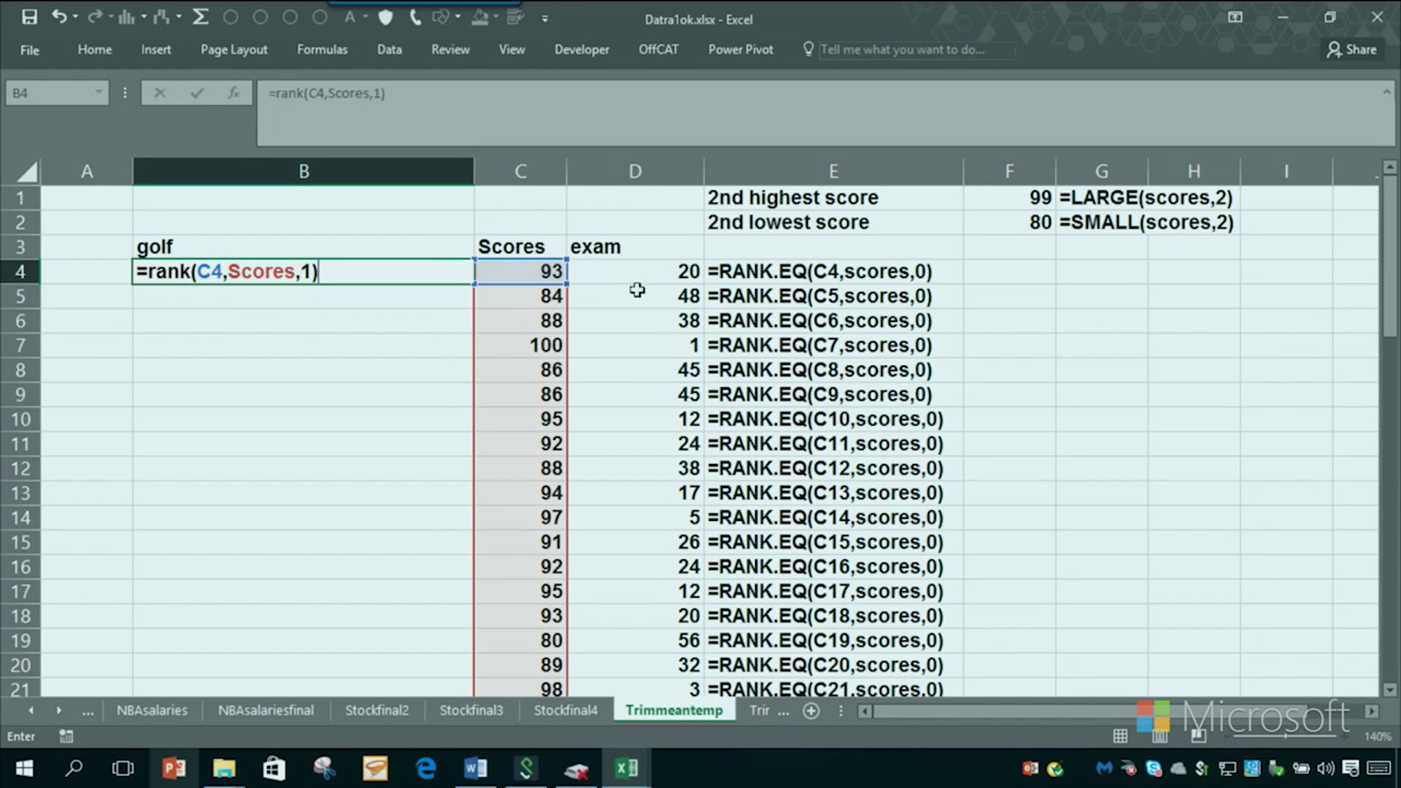
{"action": "key", "text": "Return"}
{"action": "left_click", "coordinate": [464, 280]}
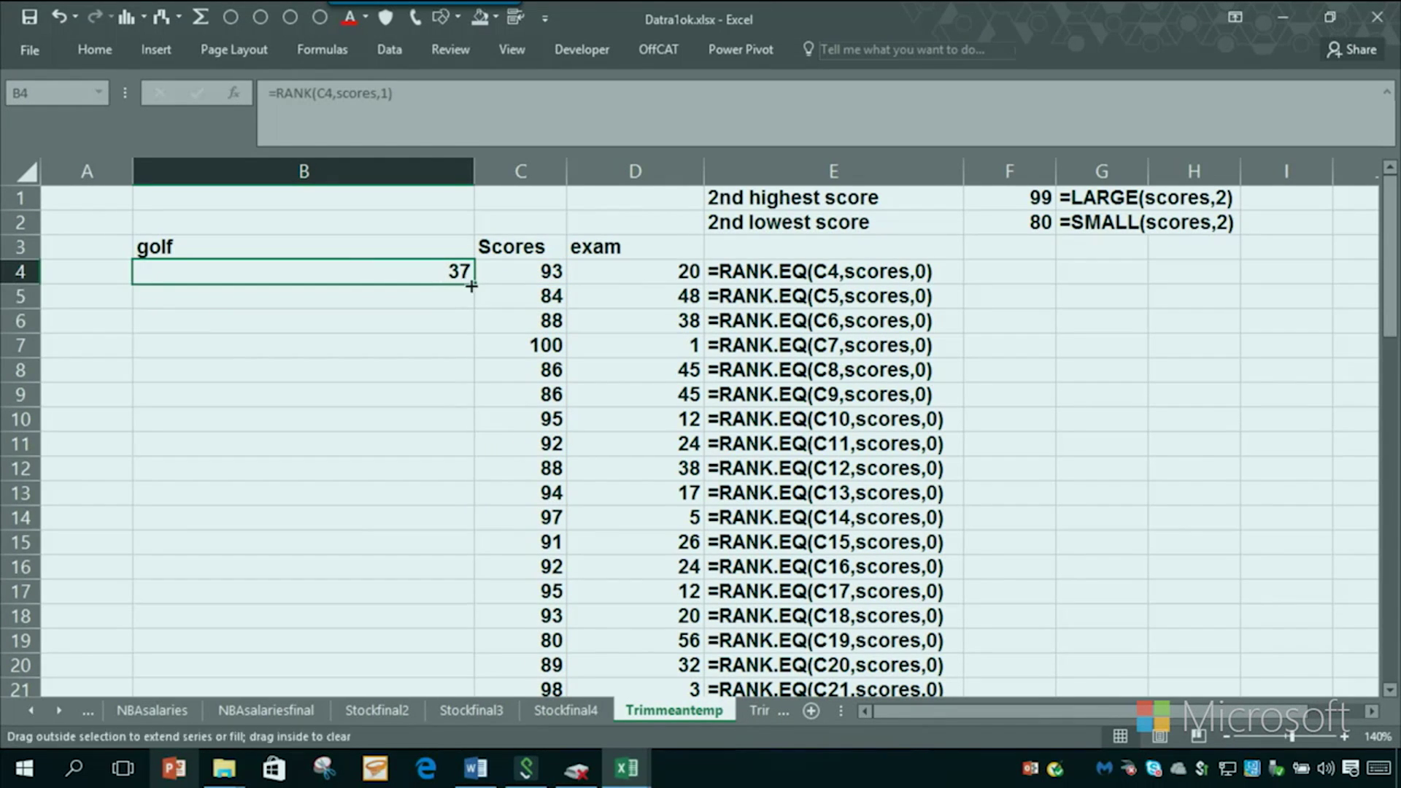
{"action": "double_click", "coordinate": [466, 285]}
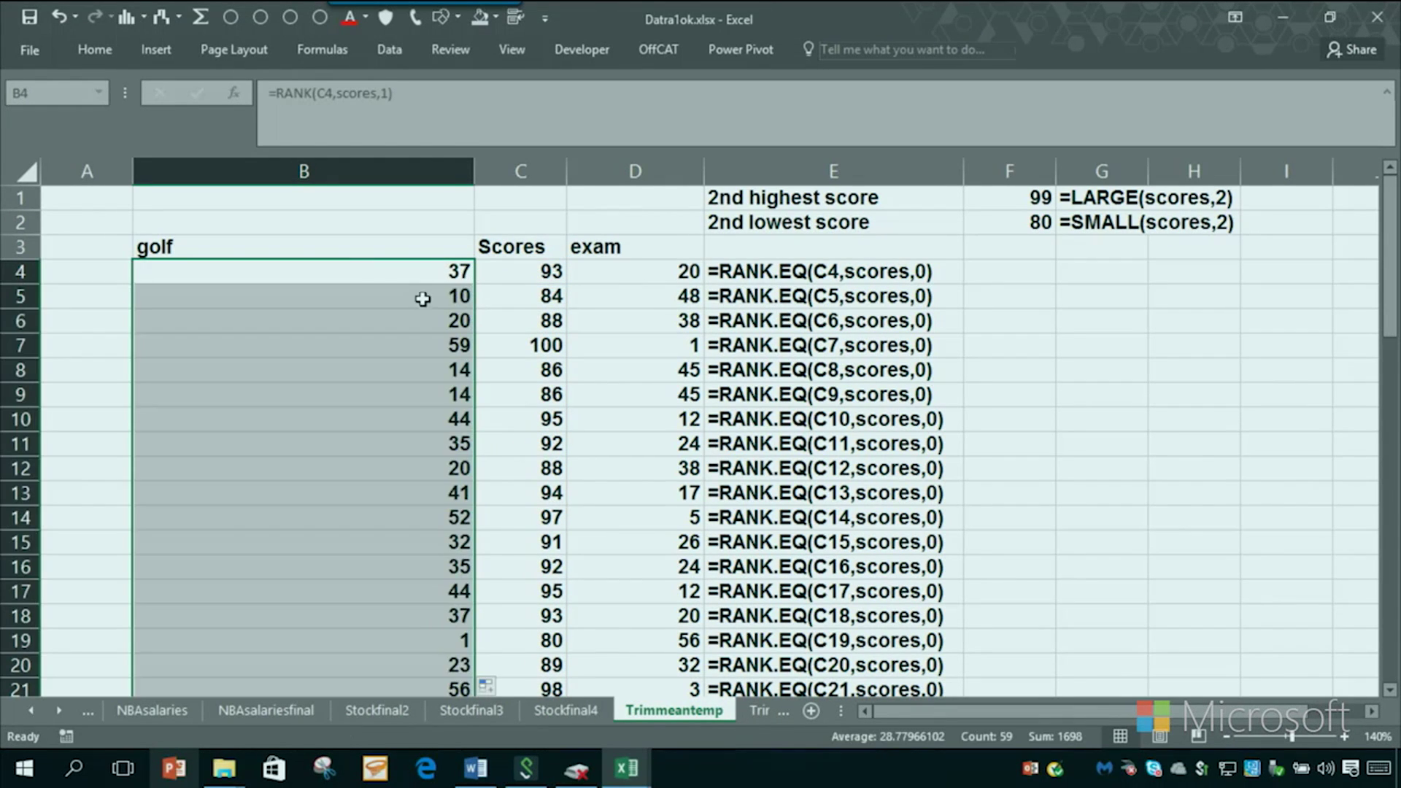
{"action": "left_click", "coordinate": [516, 346]}
{"action": "left_click", "coordinate": [386, 355]}
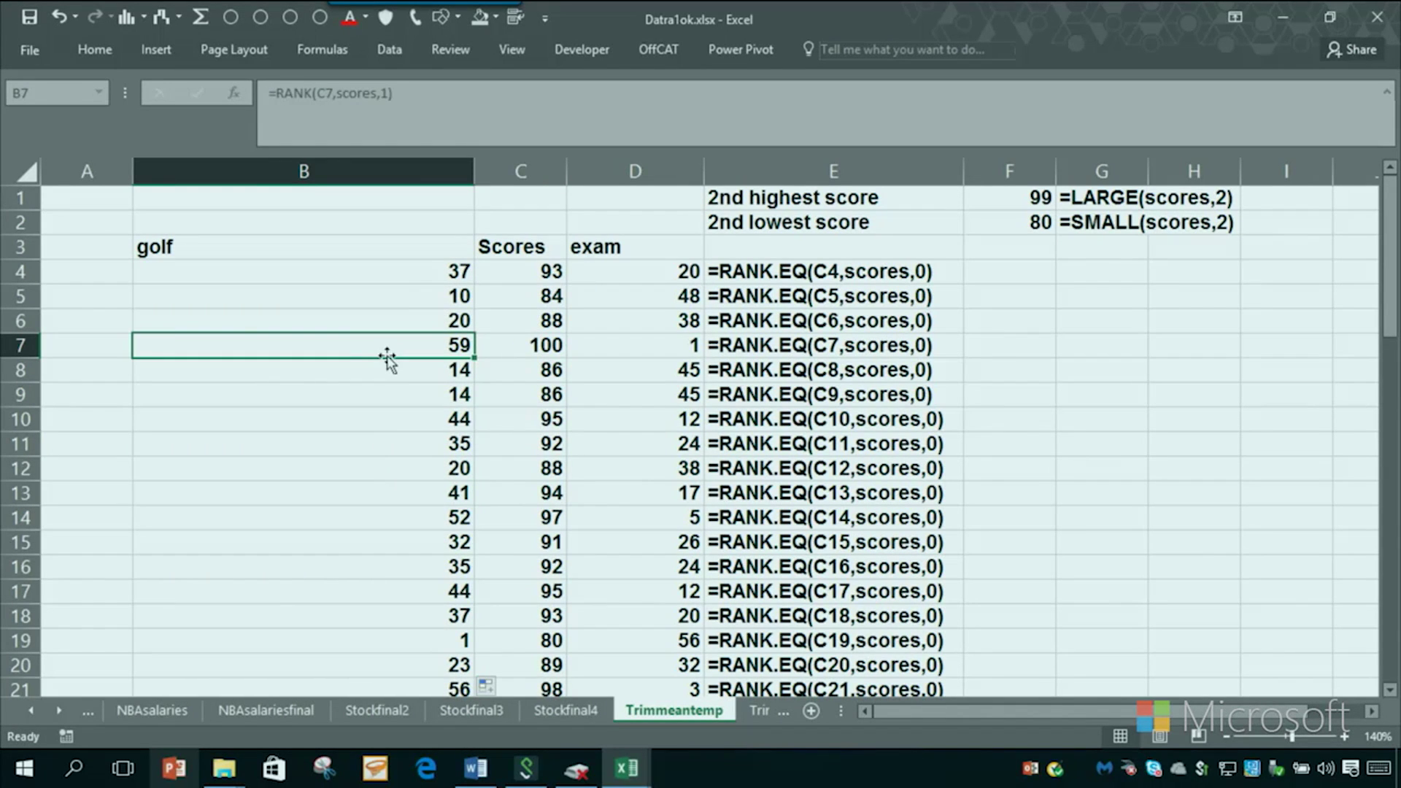
{"action": "left_click", "coordinate": [530, 637]}
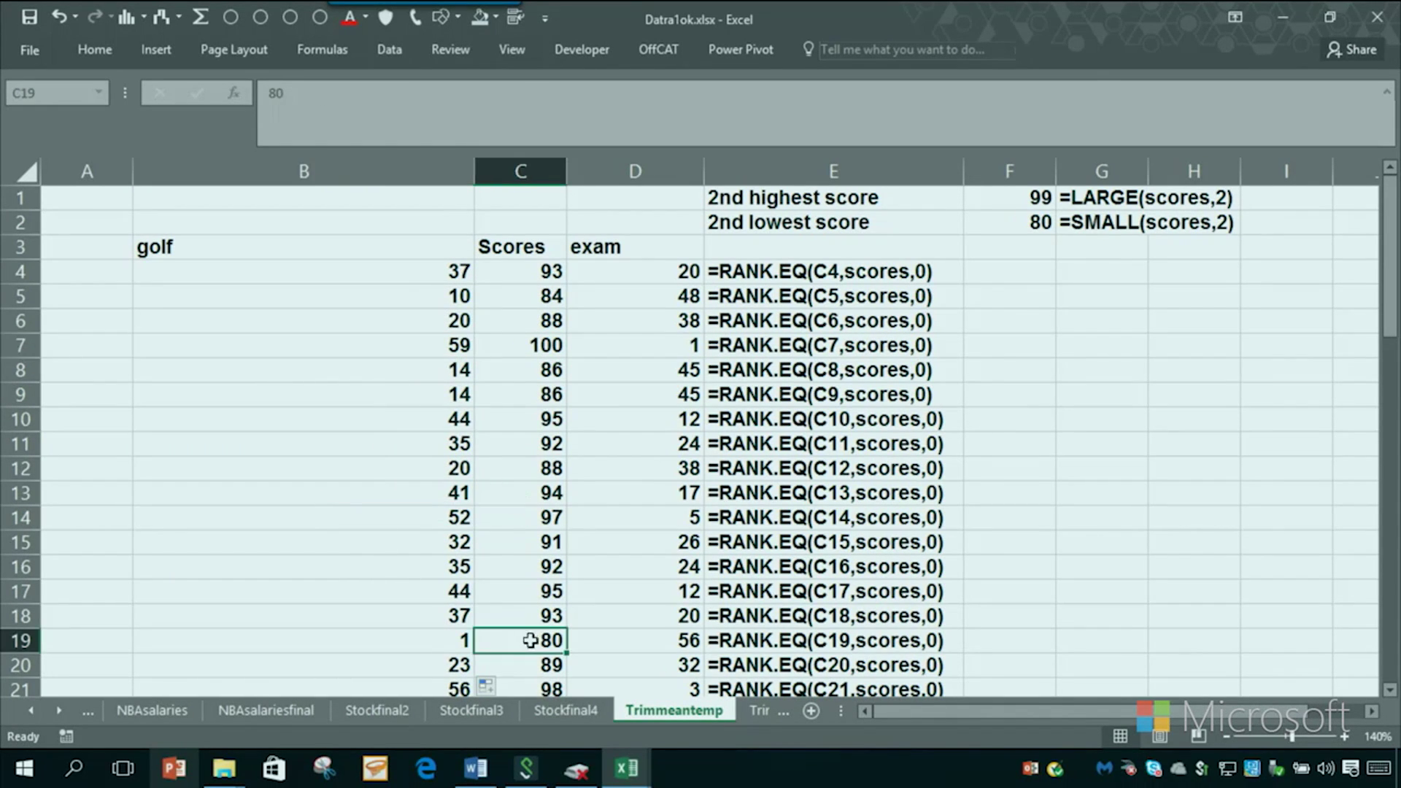
{"action": "left_click", "coordinate": [465, 650]}
{"action": "left_click", "coordinate": [634, 645]}
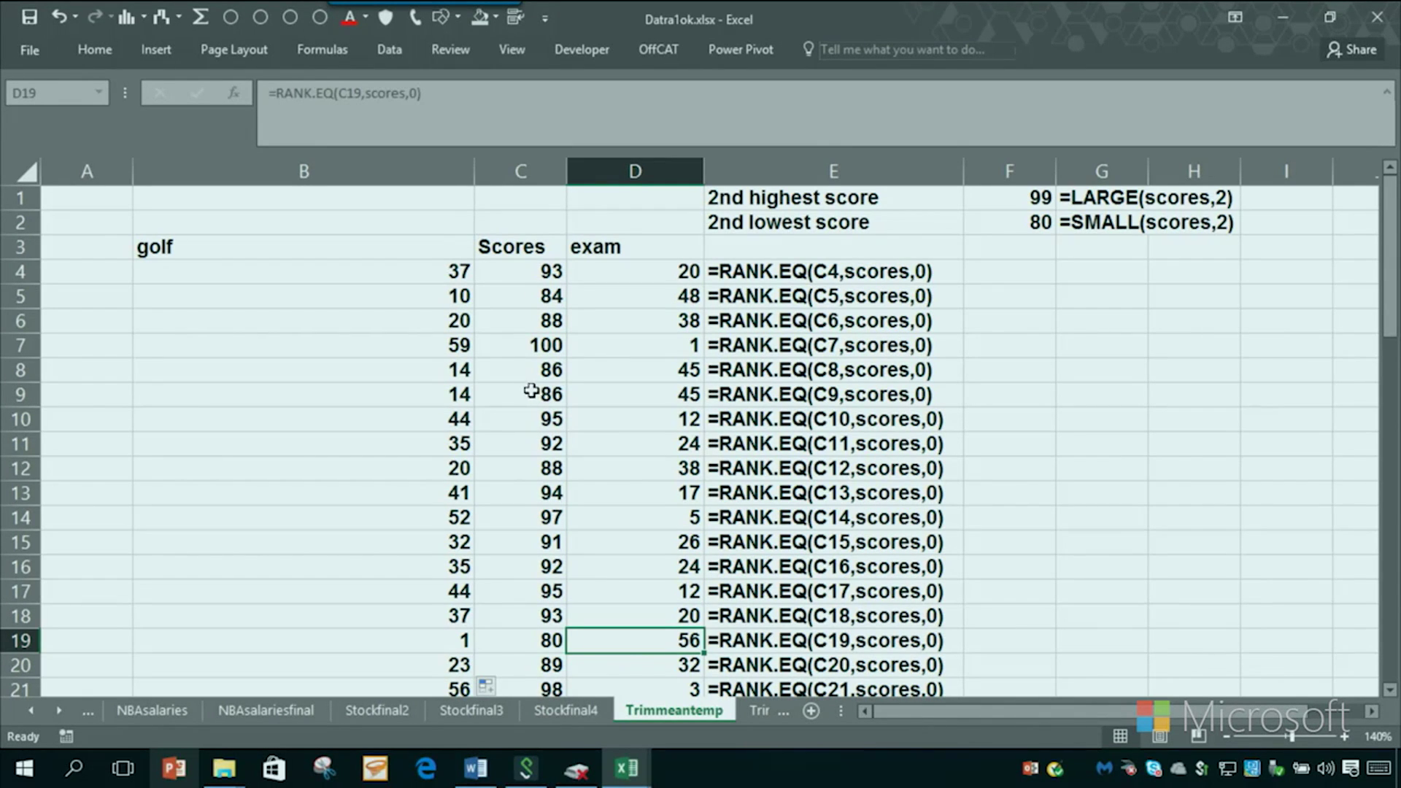
{"action": "left_click", "coordinate": [534, 563]}
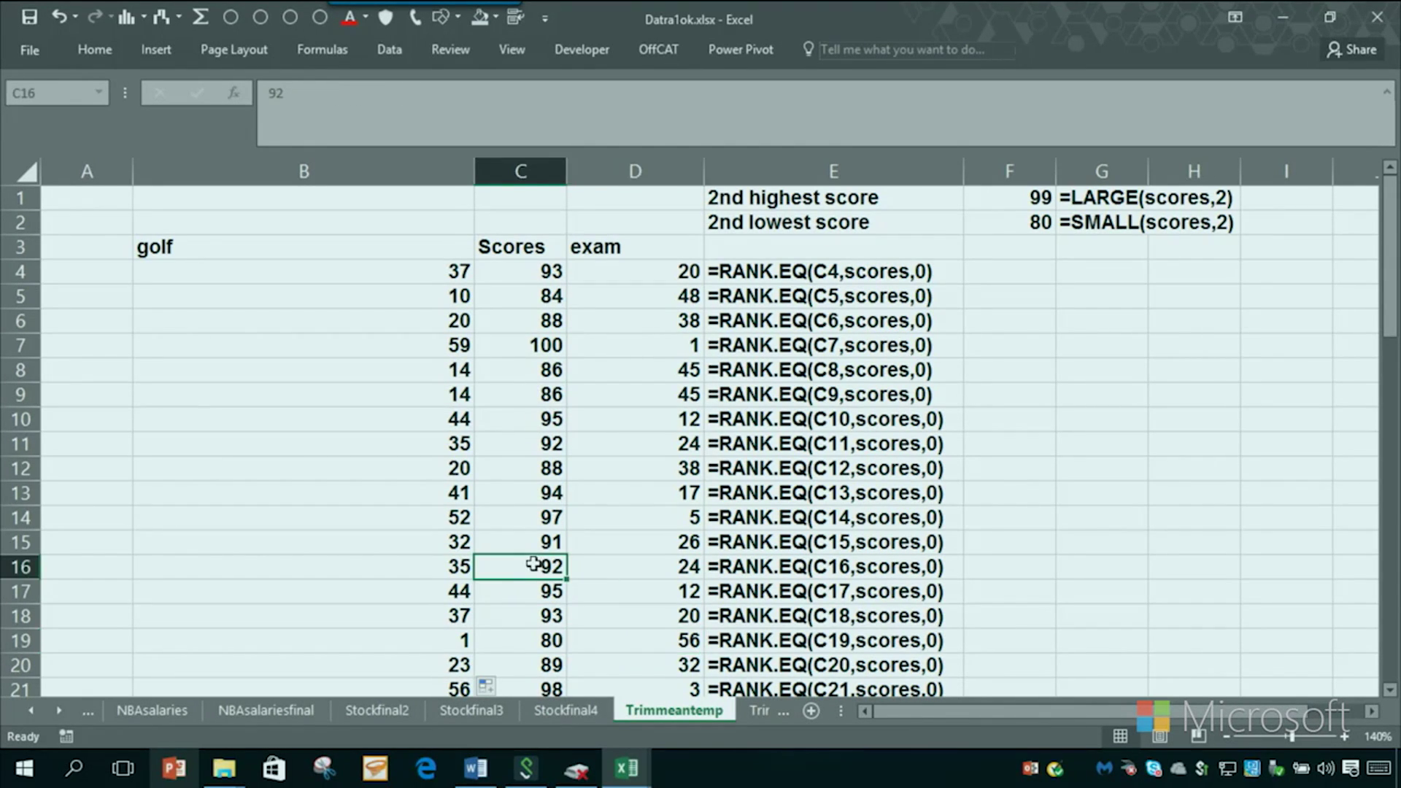
{"action": "left_click", "coordinate": [531, 440]}
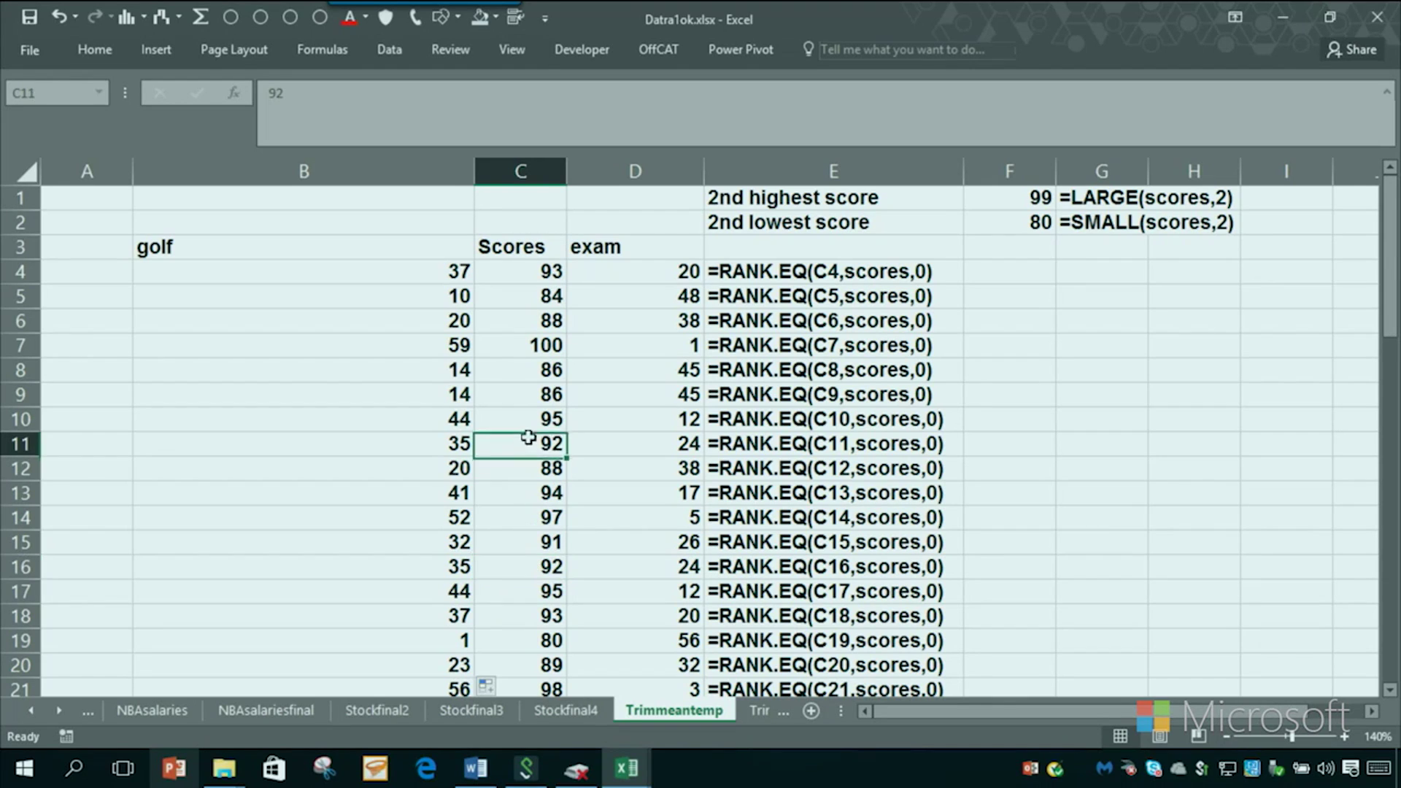
{"action": "left_click", "coordinate": [690, 454]}
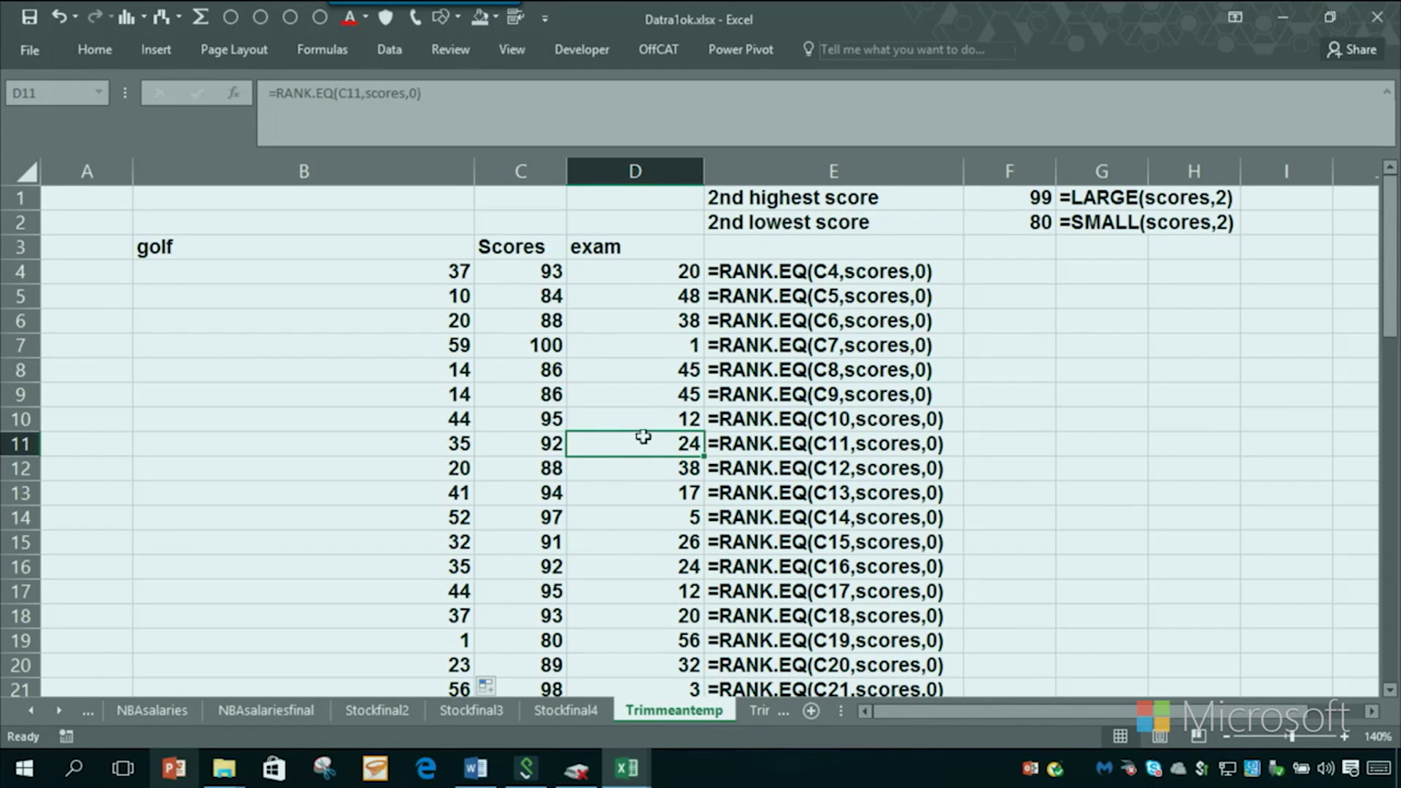
{"action": "left_click_drag", "start_coordinate": [542, 443], "coordinate": [620, 446]}
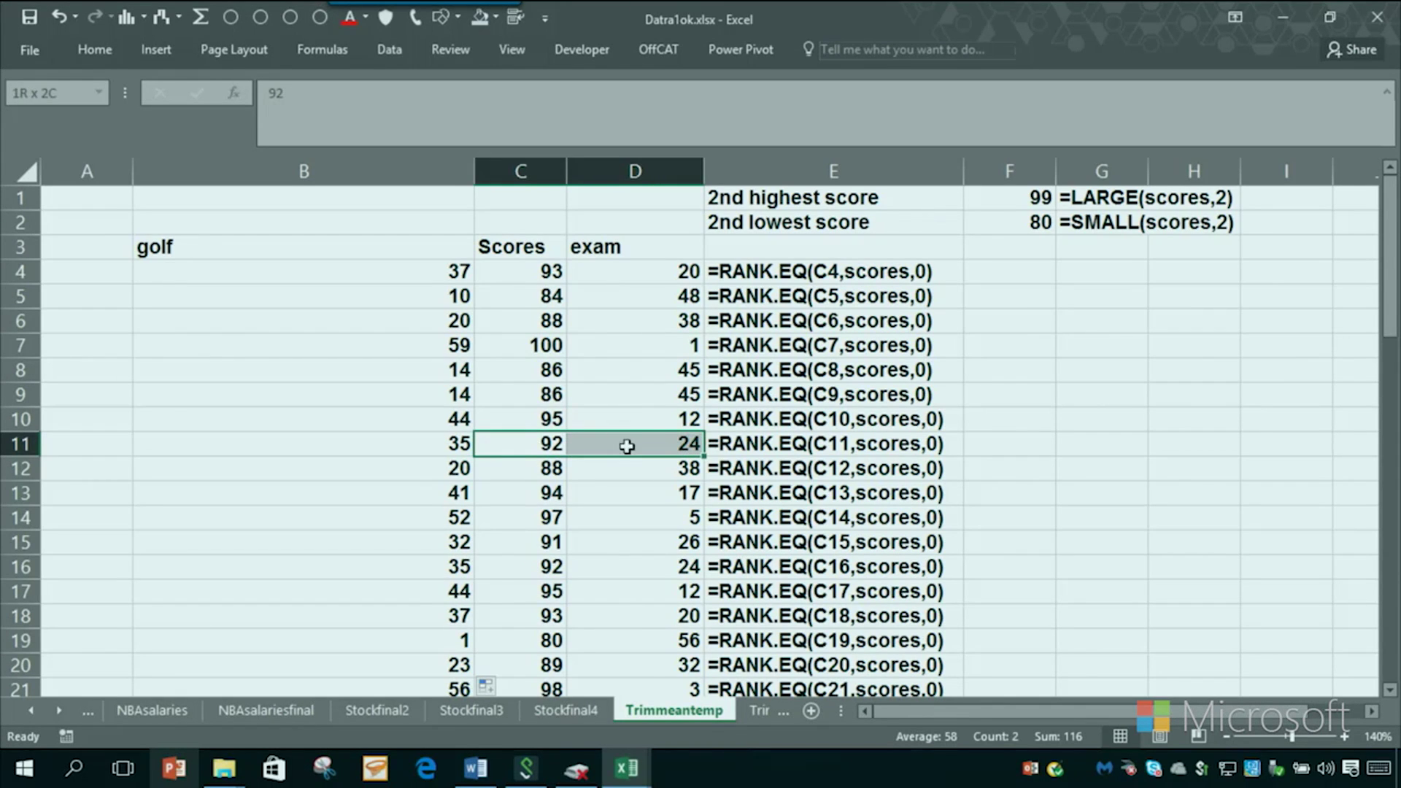
{"action": "left_click", "coordinate": [350, 24]}
{"action": "left_click_drag", "start_coordinate": [548, 577], "coordinate": [680, 569]}
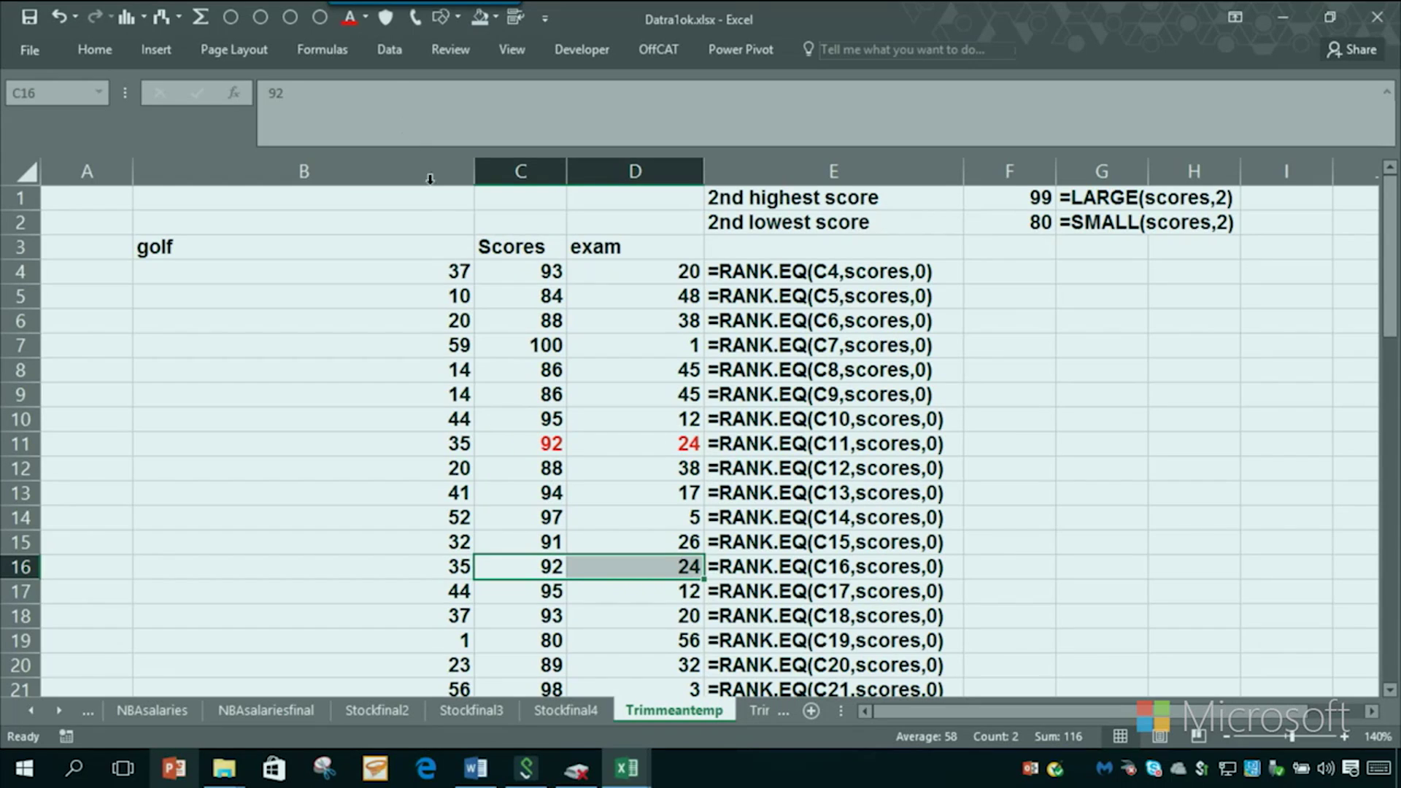
{"action": "left_click", "coordinate": [350, 24]}
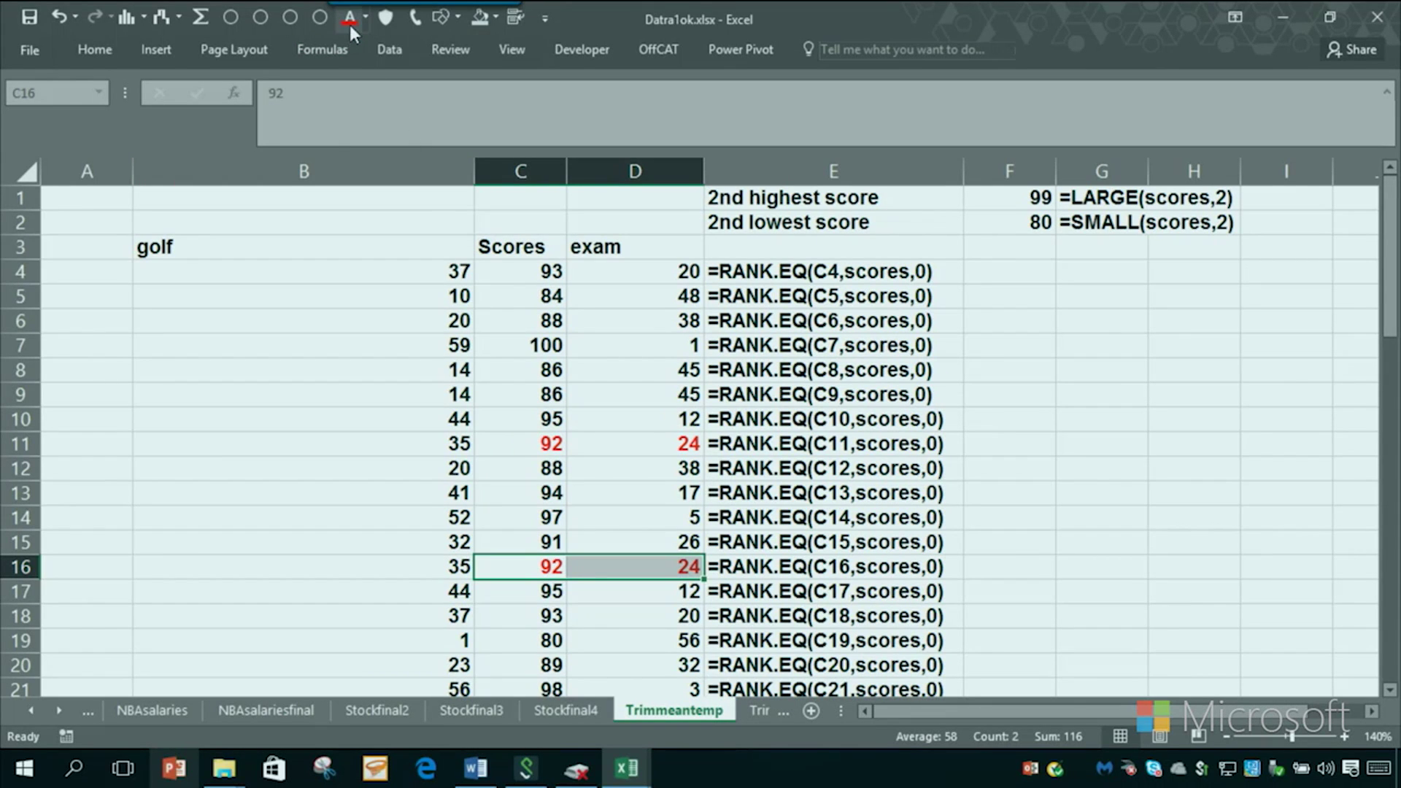
{"action": "left_click", "coordinate": [438, 567]}
{"action": "left_click", "coordinate": [529, 569]}
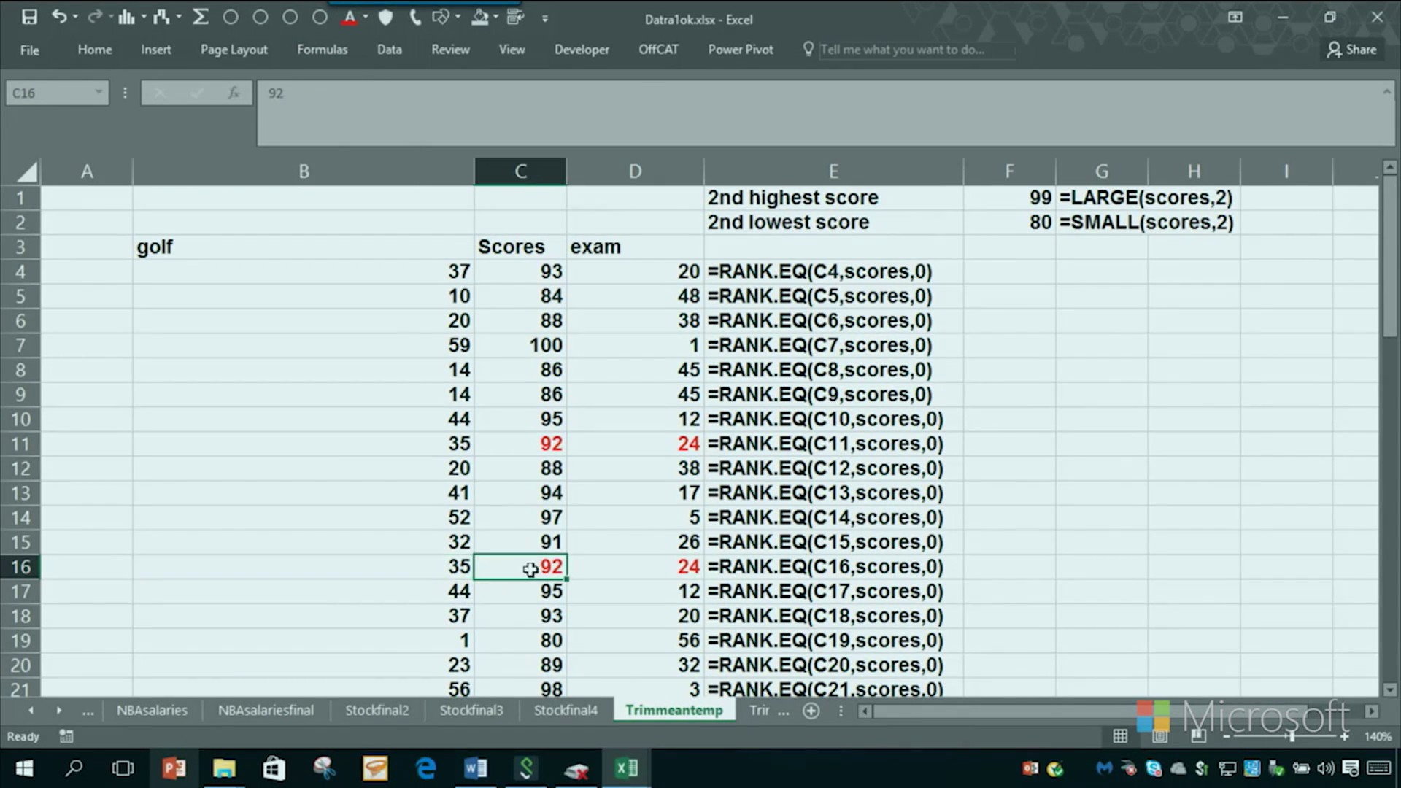
{"action": "left_click", "coordinate": [588, 571]}
{"action": "left_click", "coordinate": [530, 572]}
{"action": "left_click", "coordinate": [634, 571]}
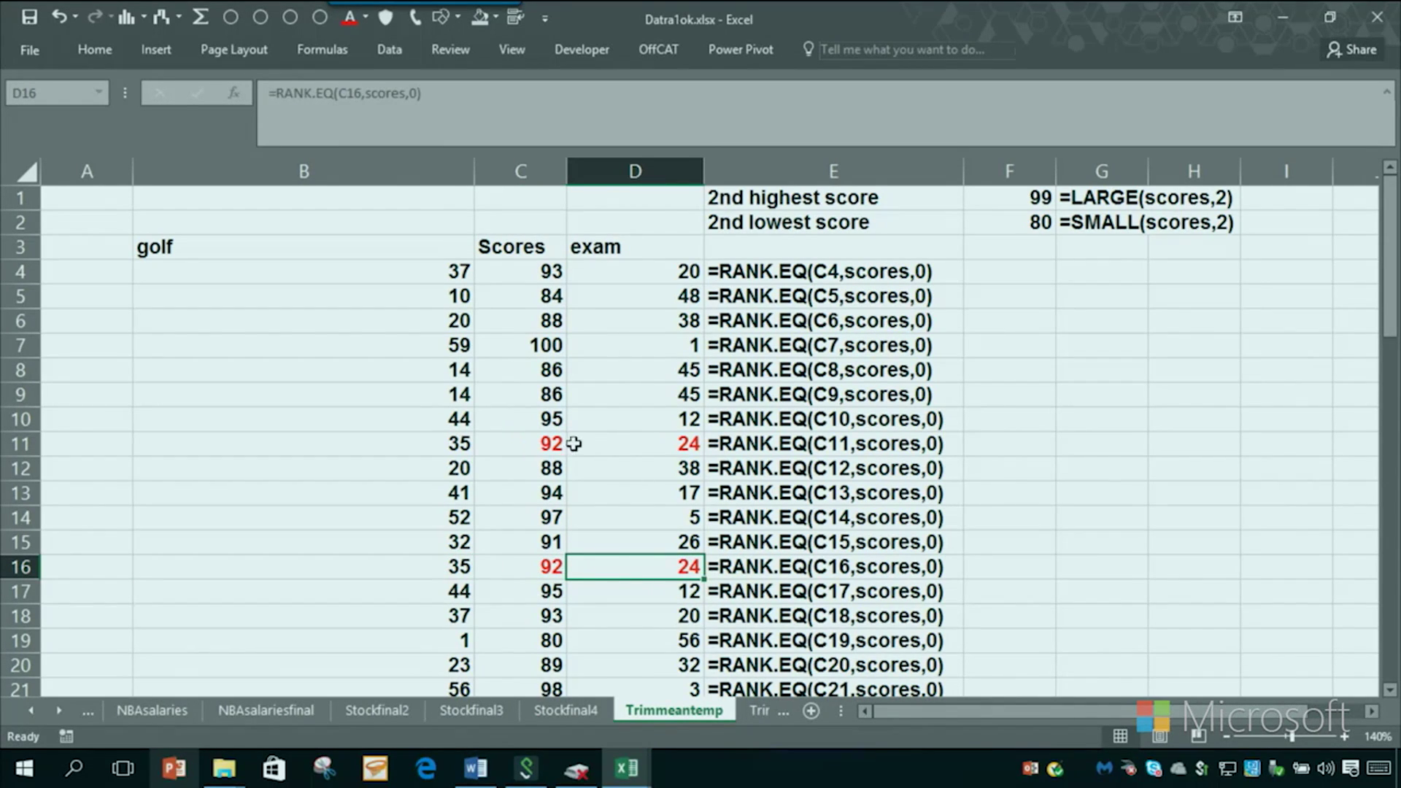
{"action": "left_click", "coordinate": [664, 444]}
{"action": "left_click", "coordinate": [651, 469]}
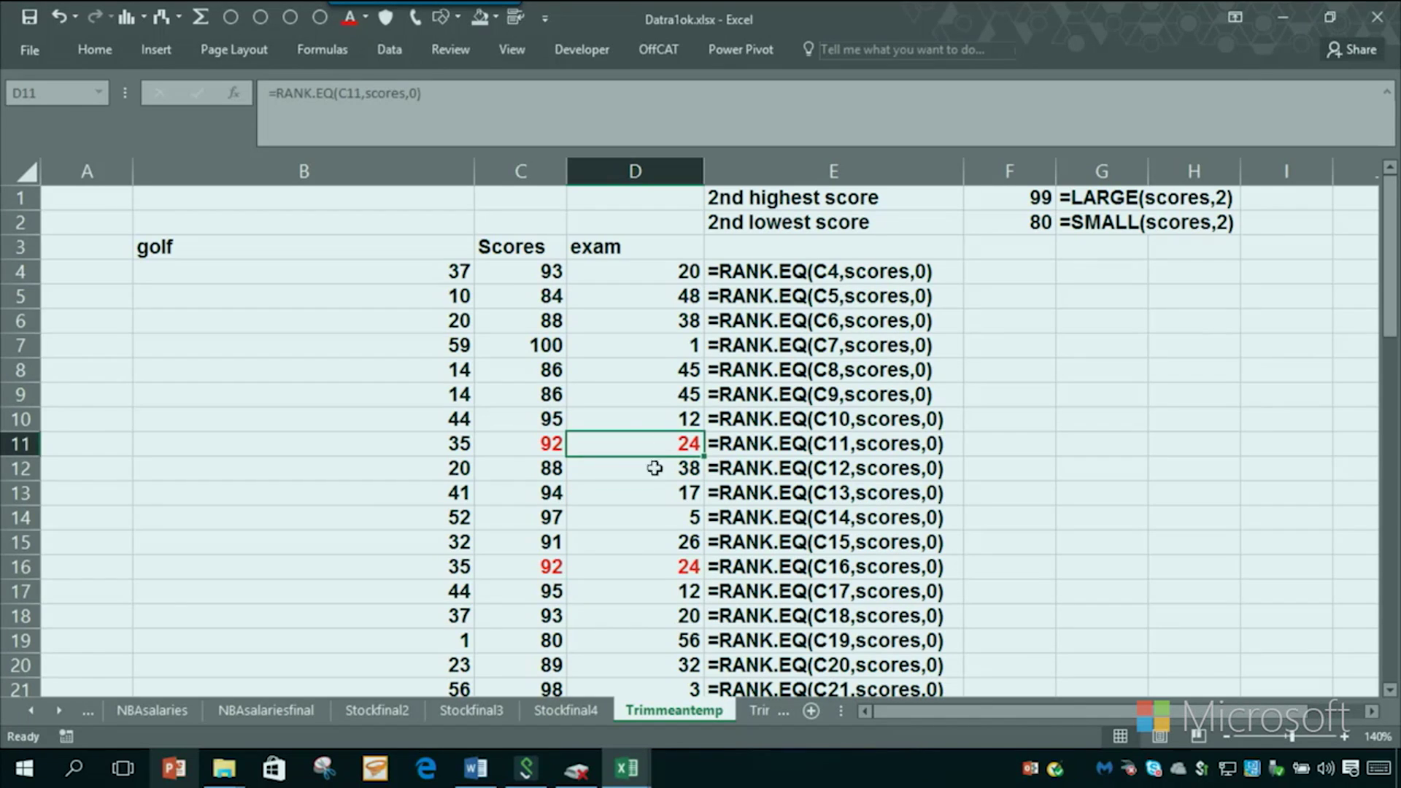
{"action": "left_click", "coordinate": [636, 569]}
{"action": "left_click", "coordinate": [643, 438]}
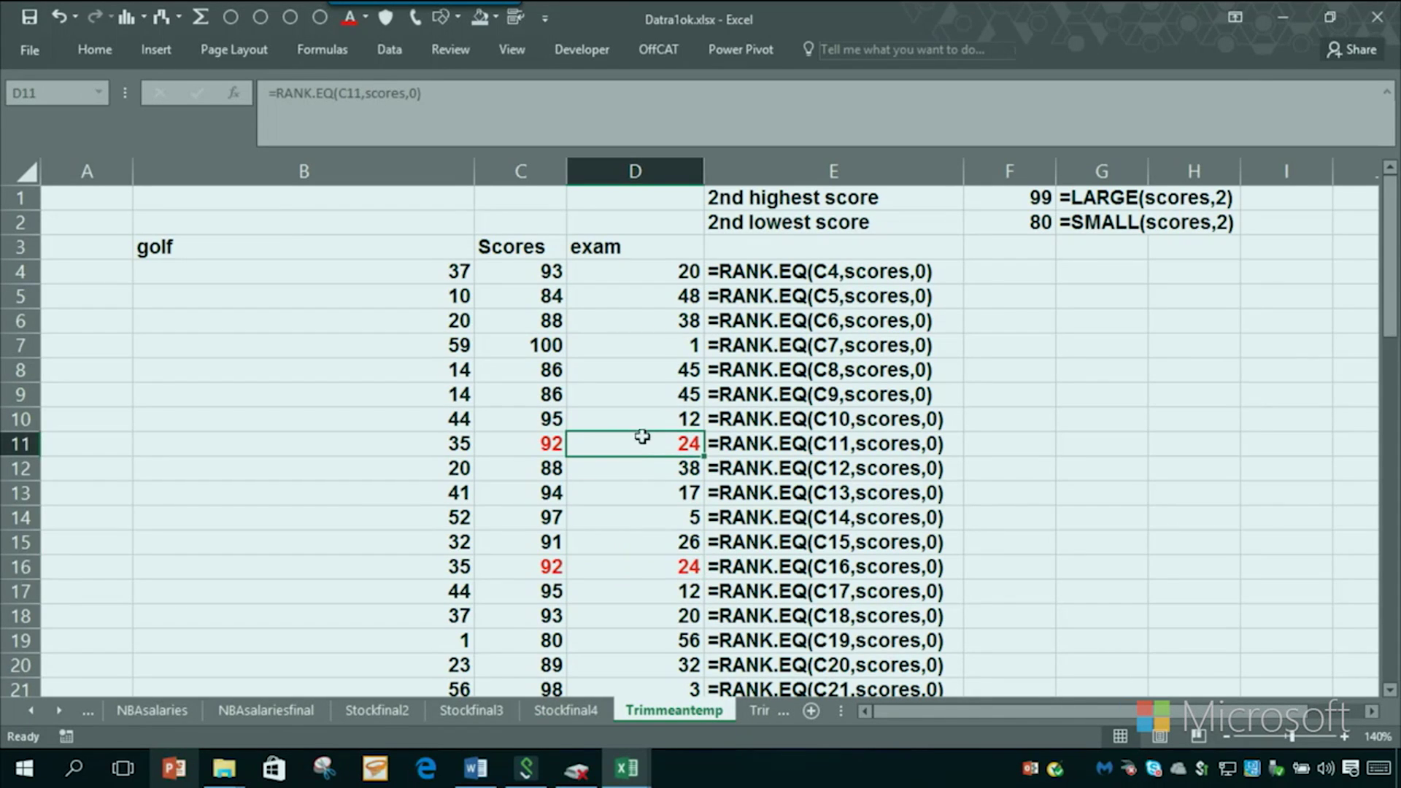
{"action": "left_click", "coordinate": [621, 570]}
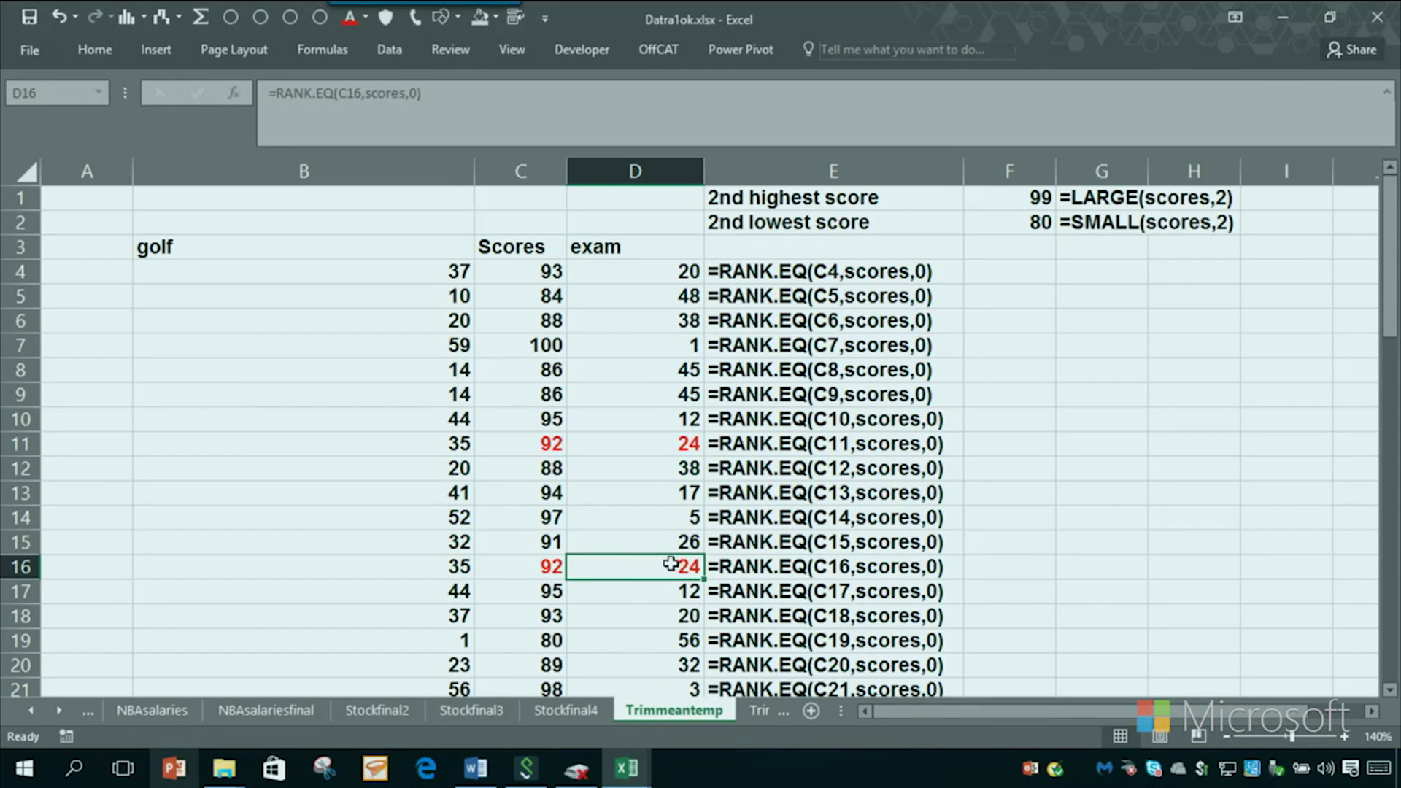
Label A3 'avg rank' and A2 'exams', widening column A
{"action": "left_click", "coordinate": [68, 250]}
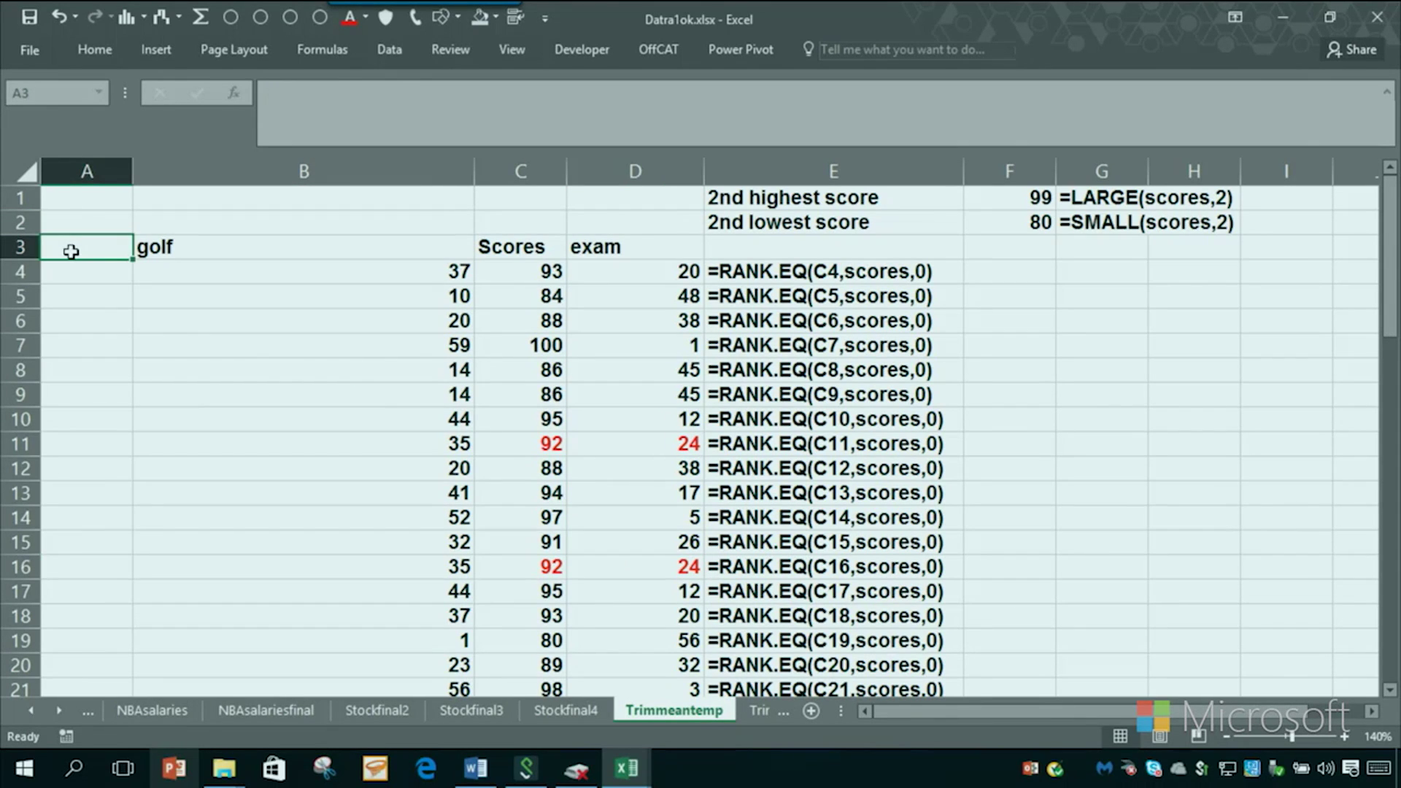
{"action": "type", "text": "avg ra"}
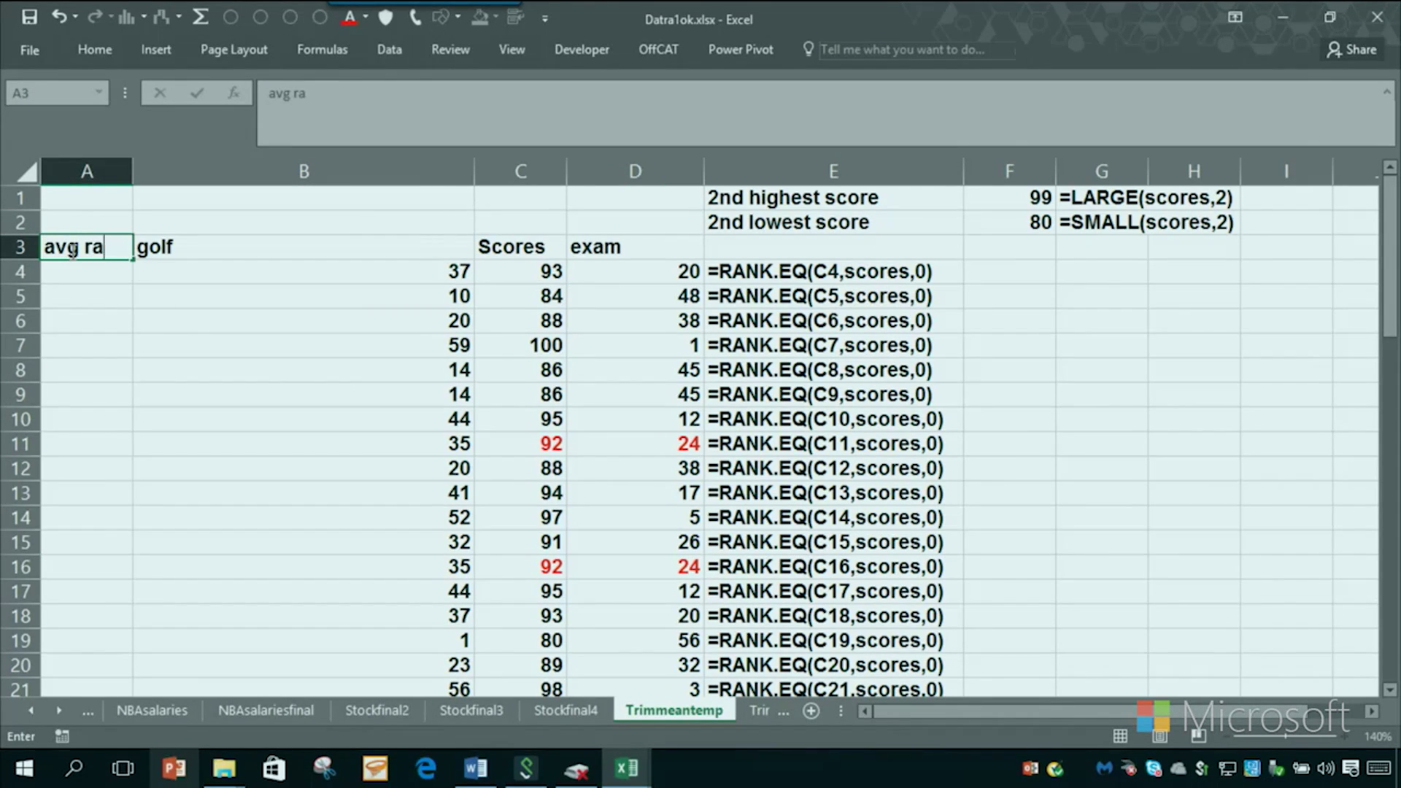
{"action": "type", "text": "nk"}
{"action": "key", "text": "Return"}
{"action": "left_click_drag", "start_coordinate": [133, 171], "coordinate": [152, 170]}
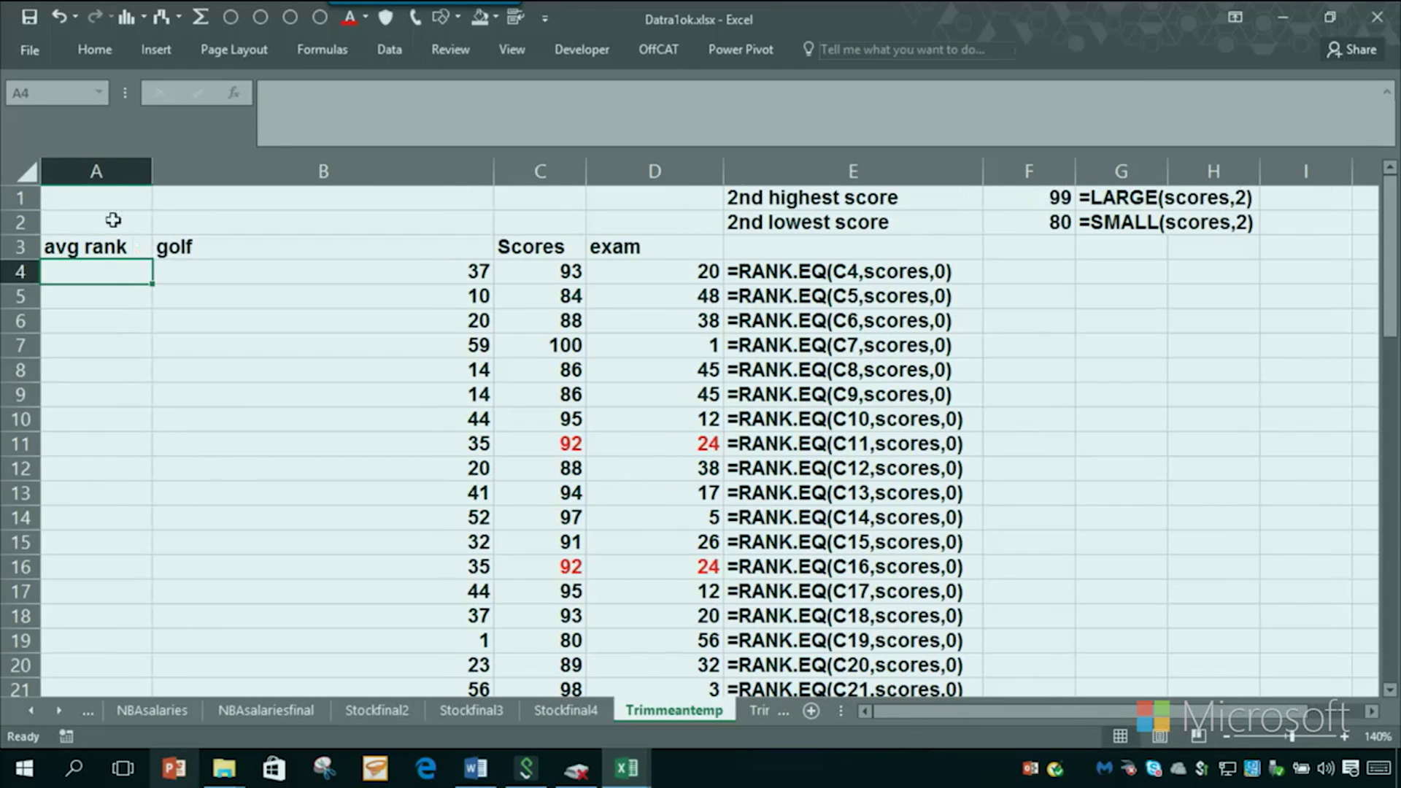
{"action": "left_click", "coordinate": [114, 223]}
{"action": "type", "text": "exams"}
{"action": "key", "text": "Return"}
{"action": "key", "text": "Return"}
Enter =RANK.AVG(C4,scores,0) in A4, returning 21.5
{"action": "type", "text": "=r"}
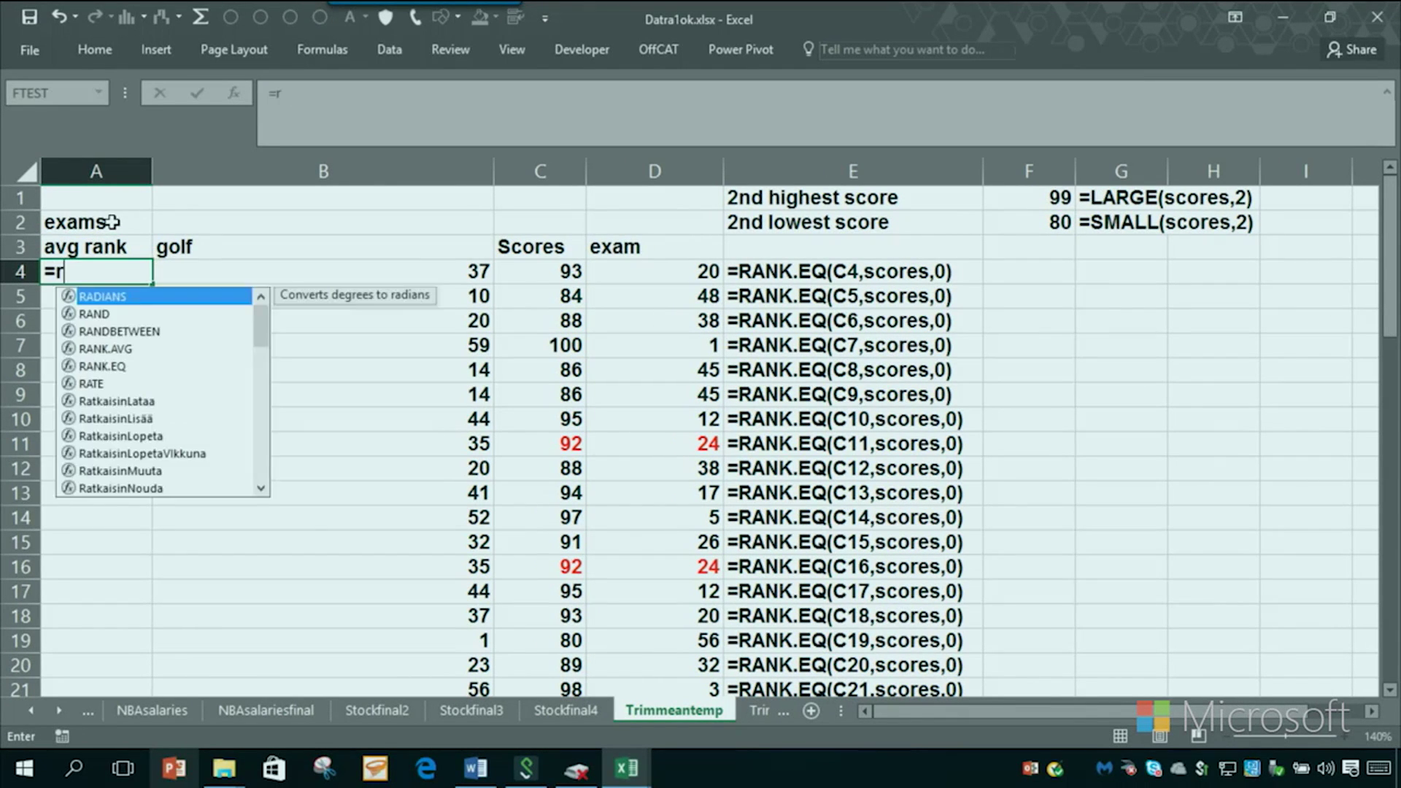
{"action": "type", "text": "ank"}
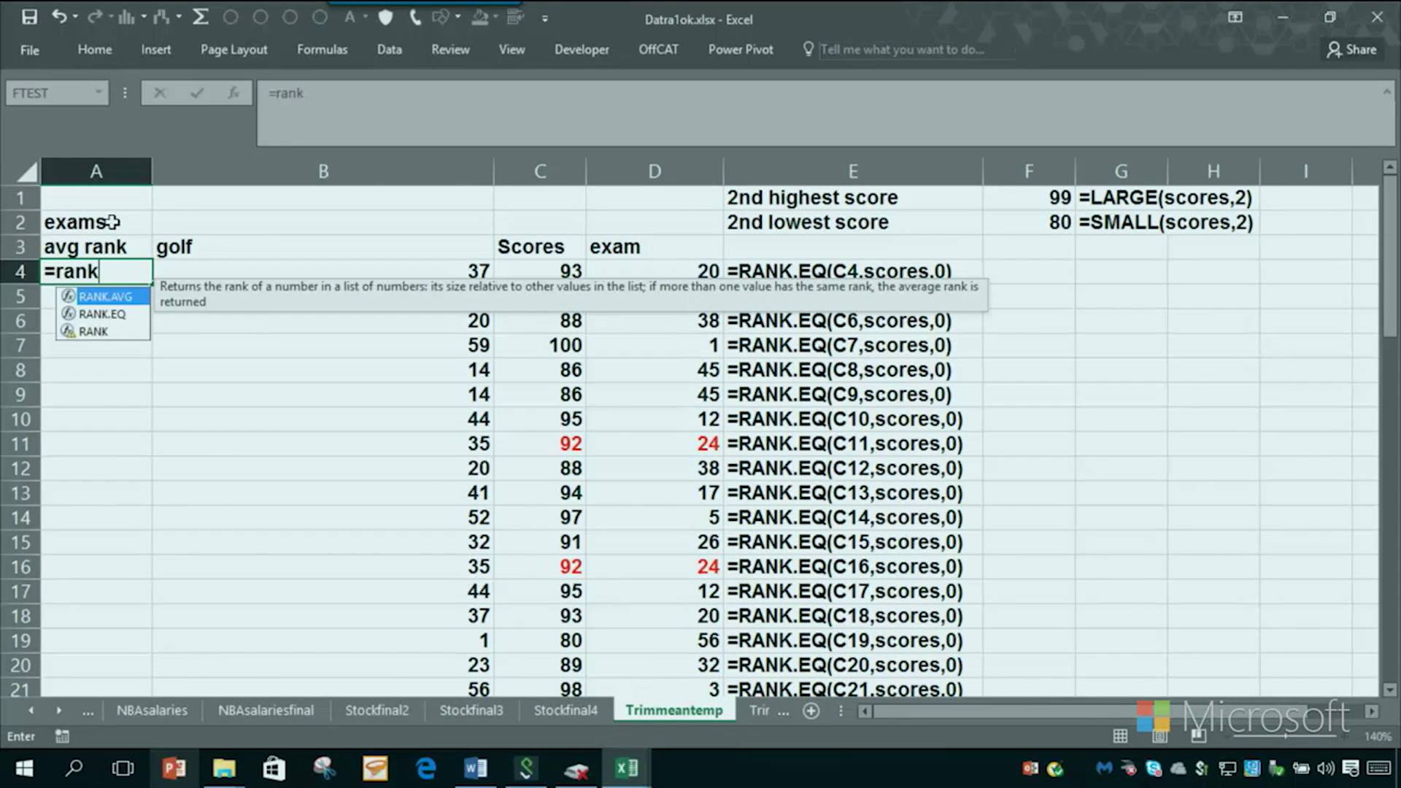
{"action": "double_click", "coordinate": [128, 300]}
{"action": "type", "text": "s"}
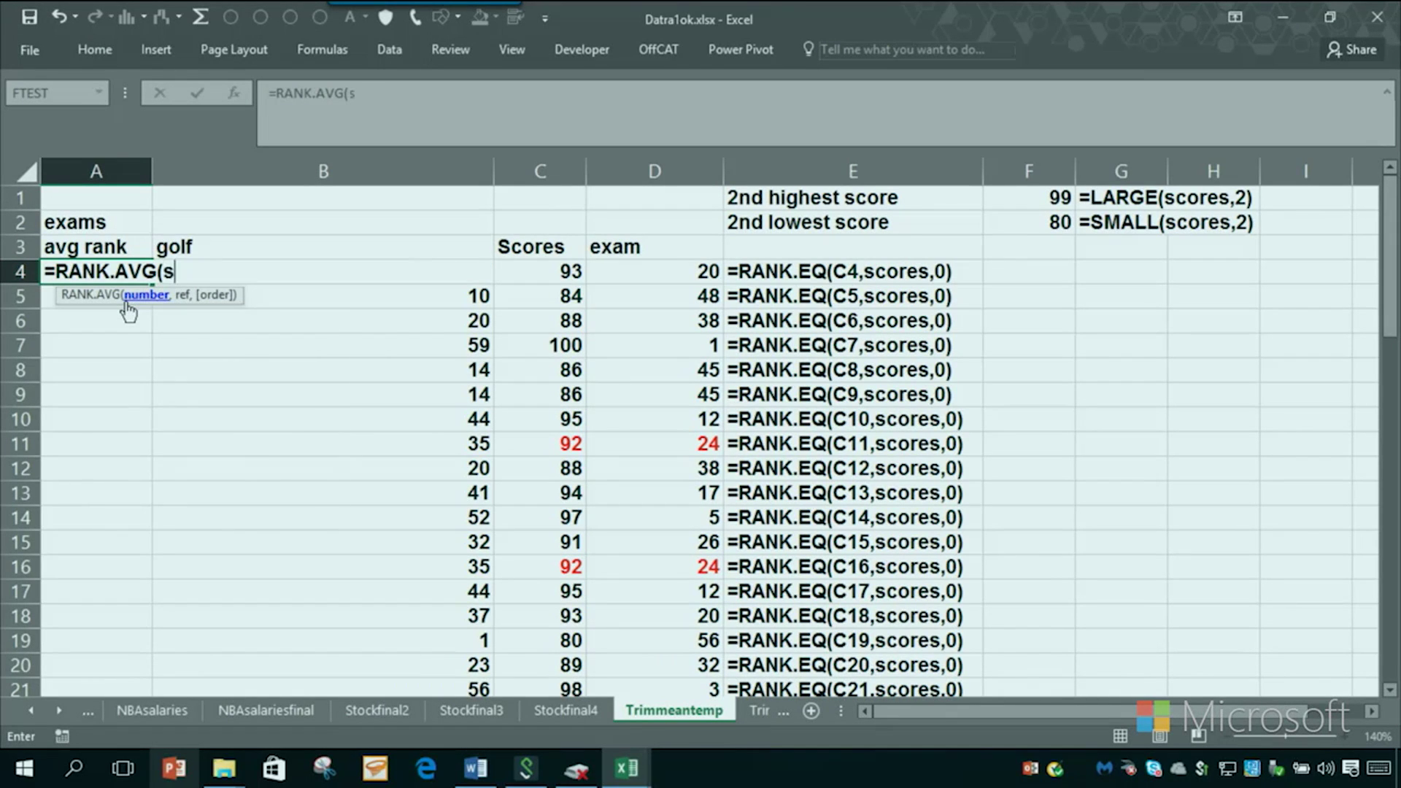
{"action": "type", "text": "co"}
{"action": "key", "text": "BackSpace"}
{"action": "key", "text": "BackSpace"}
{"action": "key", "text": "BackSpace"}
{"action": "key", "text": "BackSpace"}
{"action": "left_click", "coordinate": [547, 275]}
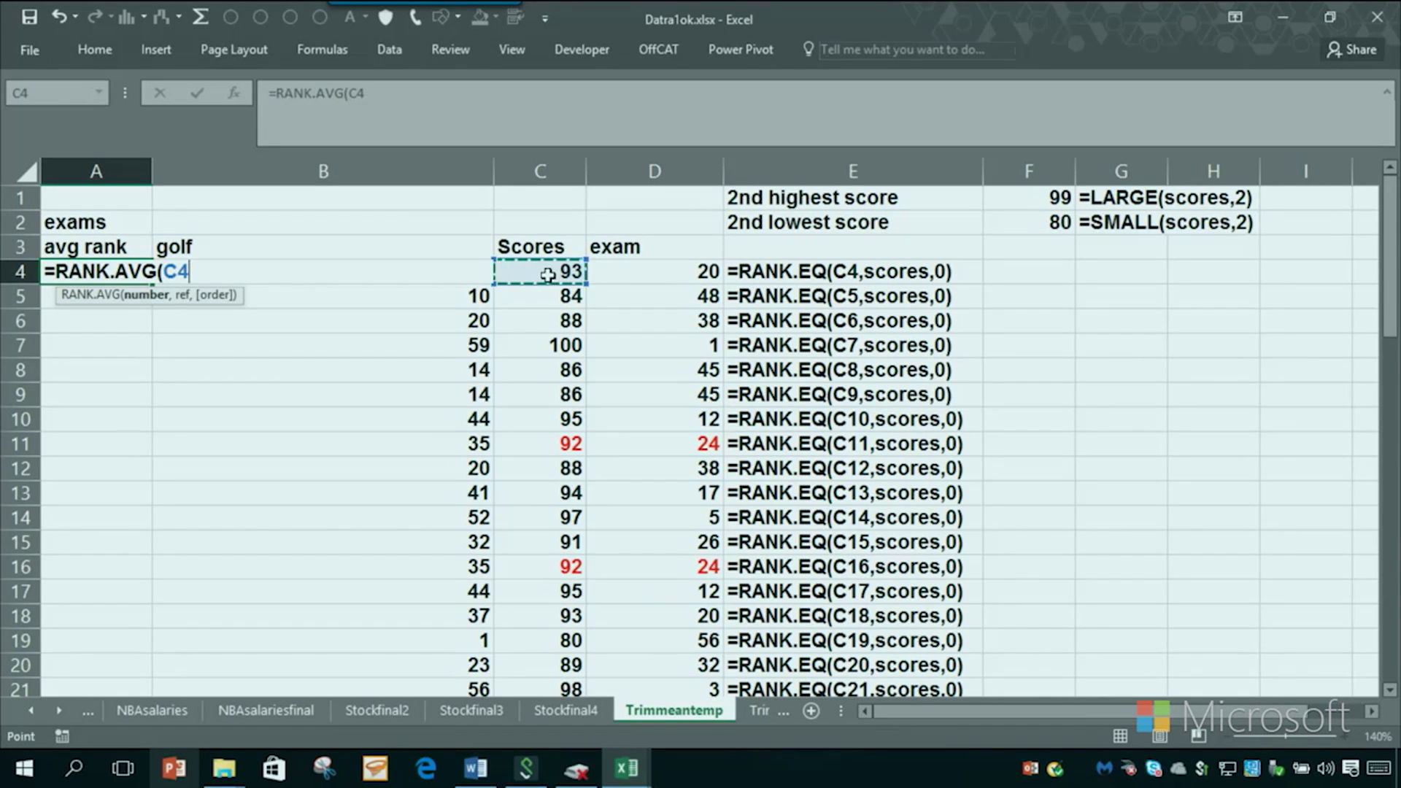
{"action": "type", "text": ","}
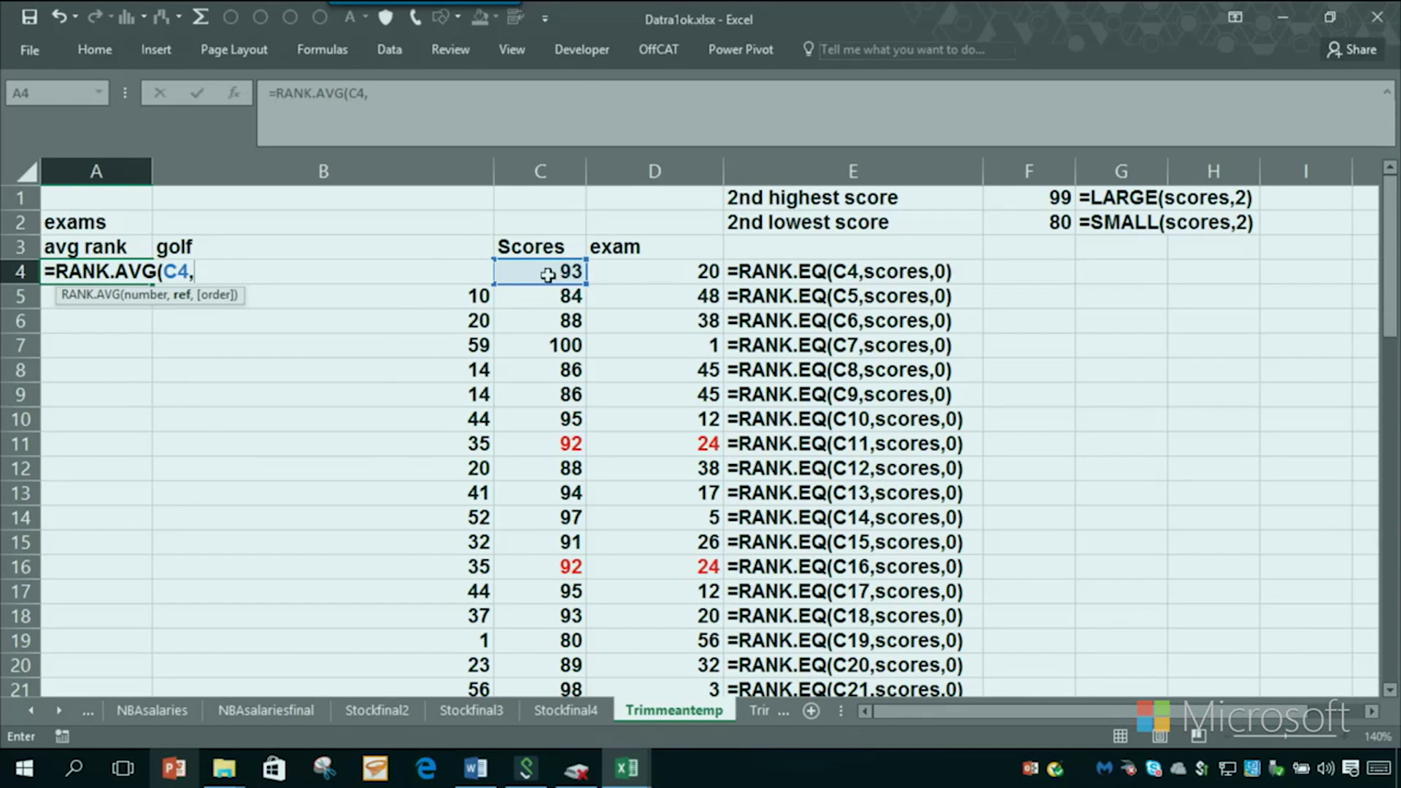
{"action": "type", "text": "Scores,"}
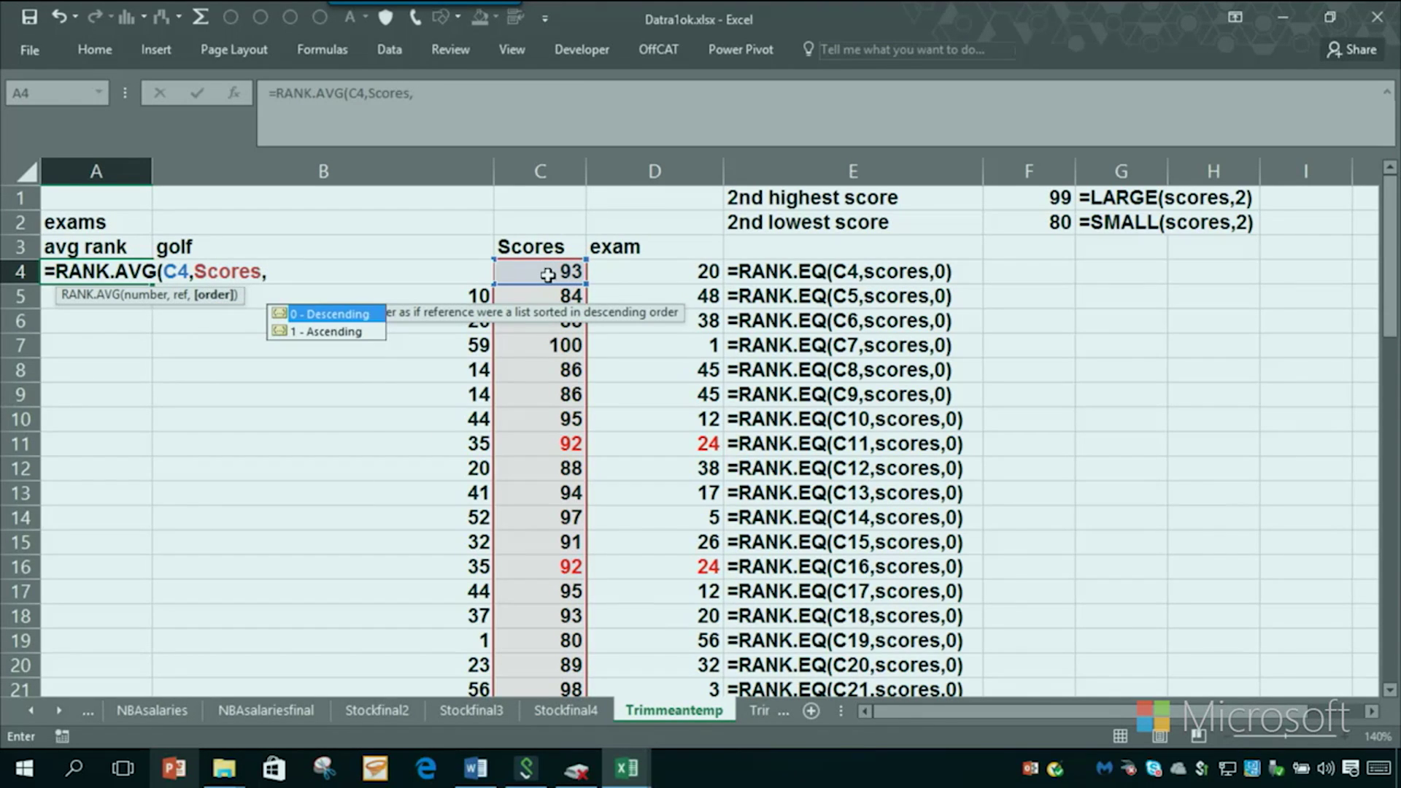
{"action": "type", "text": "0)"}
{"action": "key", "text": "Return"}
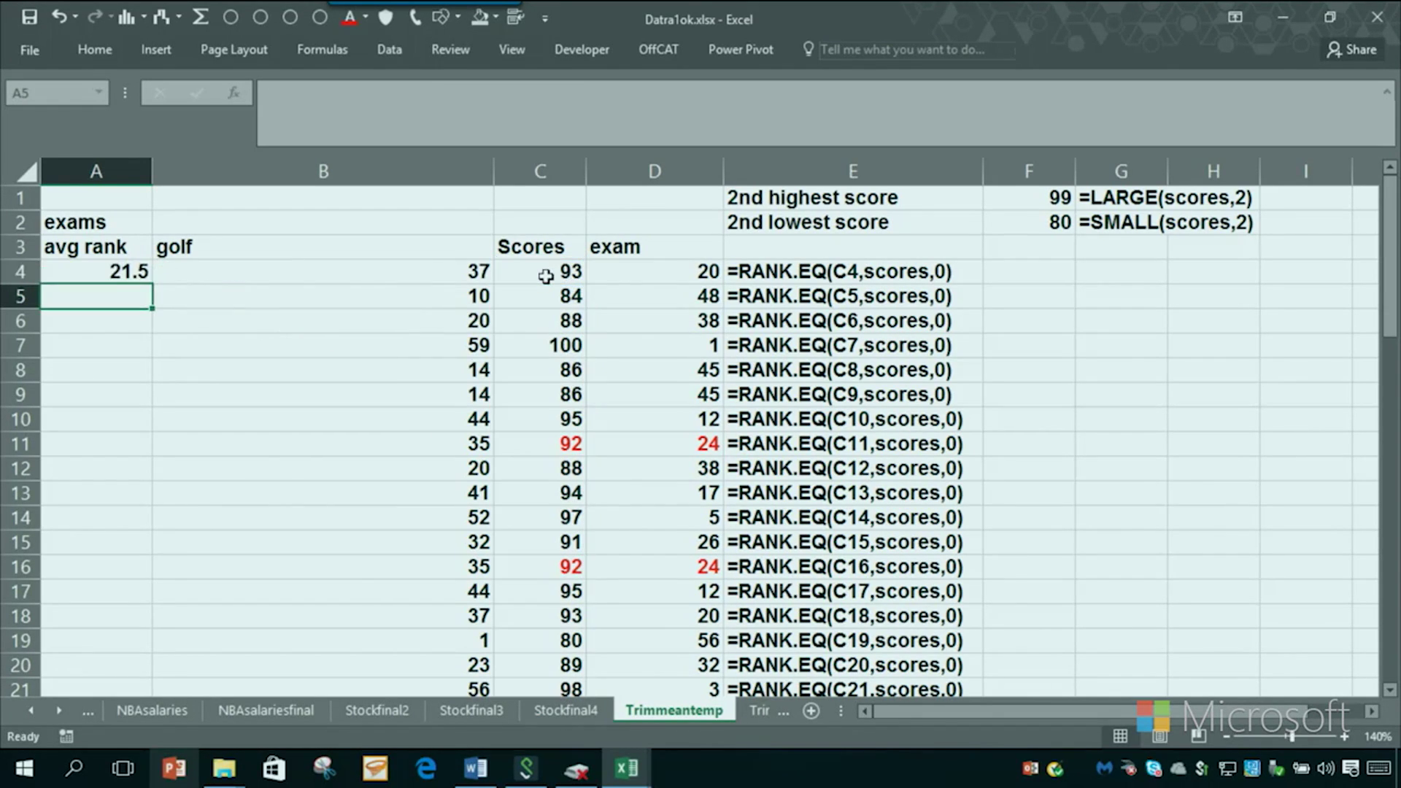
{"action": "left_click", "coordinate": [105, 279]}
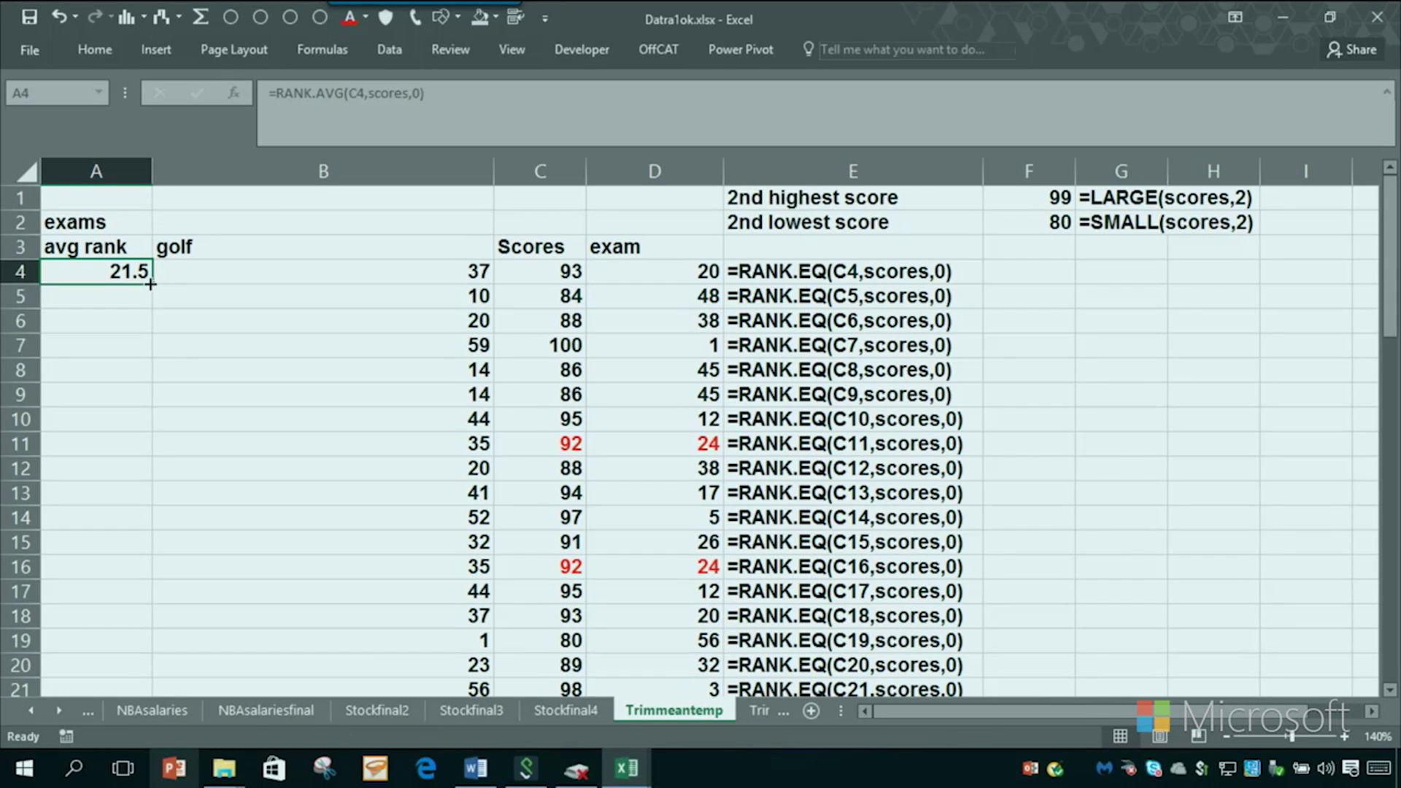
Fill the RANK.AVG formula down column A and turn the tied 24.5 values in A11 and A16 red
{"action": "double_click", "coordinate": [151, 284]}
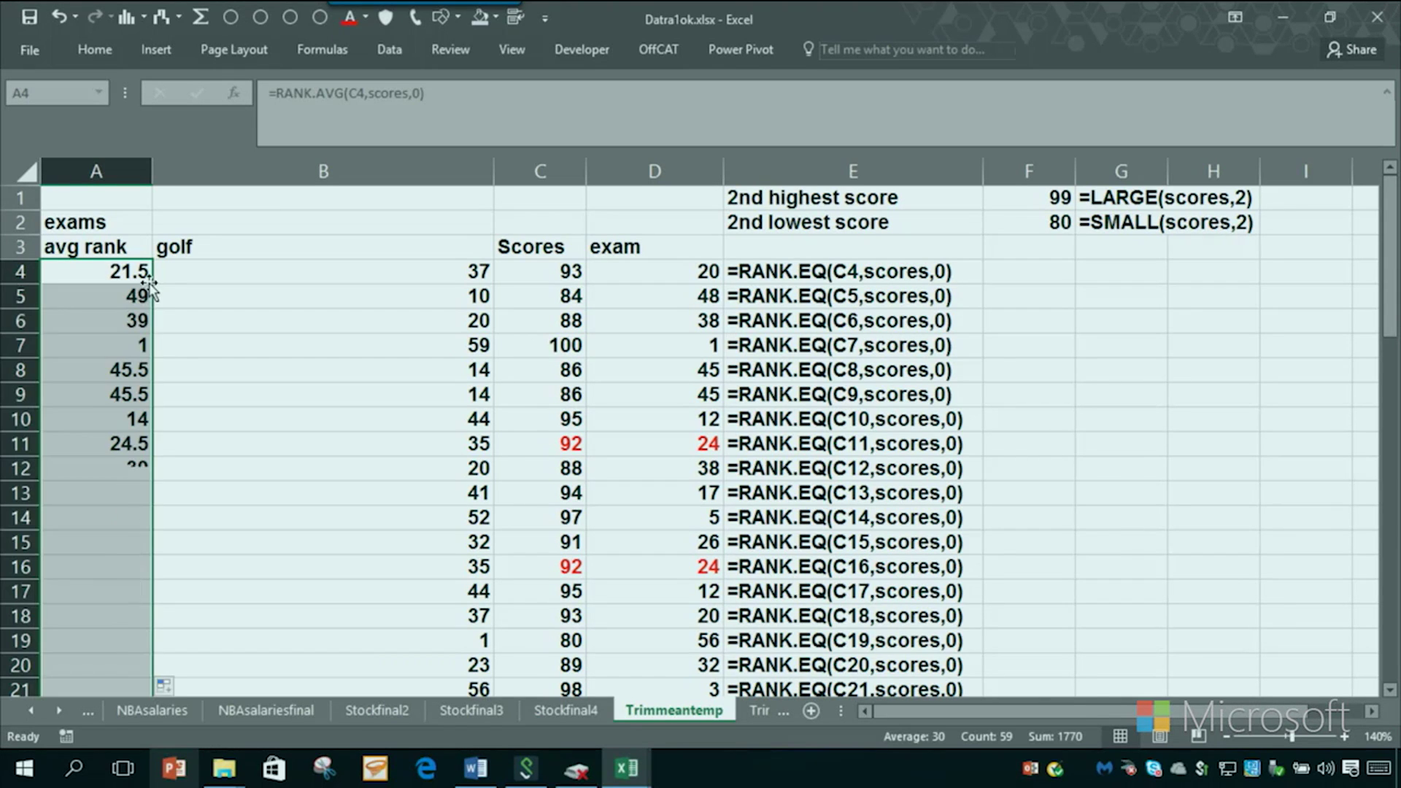
{"action": "left_click", "coordinate": [101, 348]}
{"action": "mouse_move", "coordinate": [120, 445]}
{"action": "left_mouse_down"}
{"action": "mouse_move", "coordinate": [327, 447]}
{"action": "mouse_move", "coordinate": [117, 449]}
{"action": "left_mouse_up"}
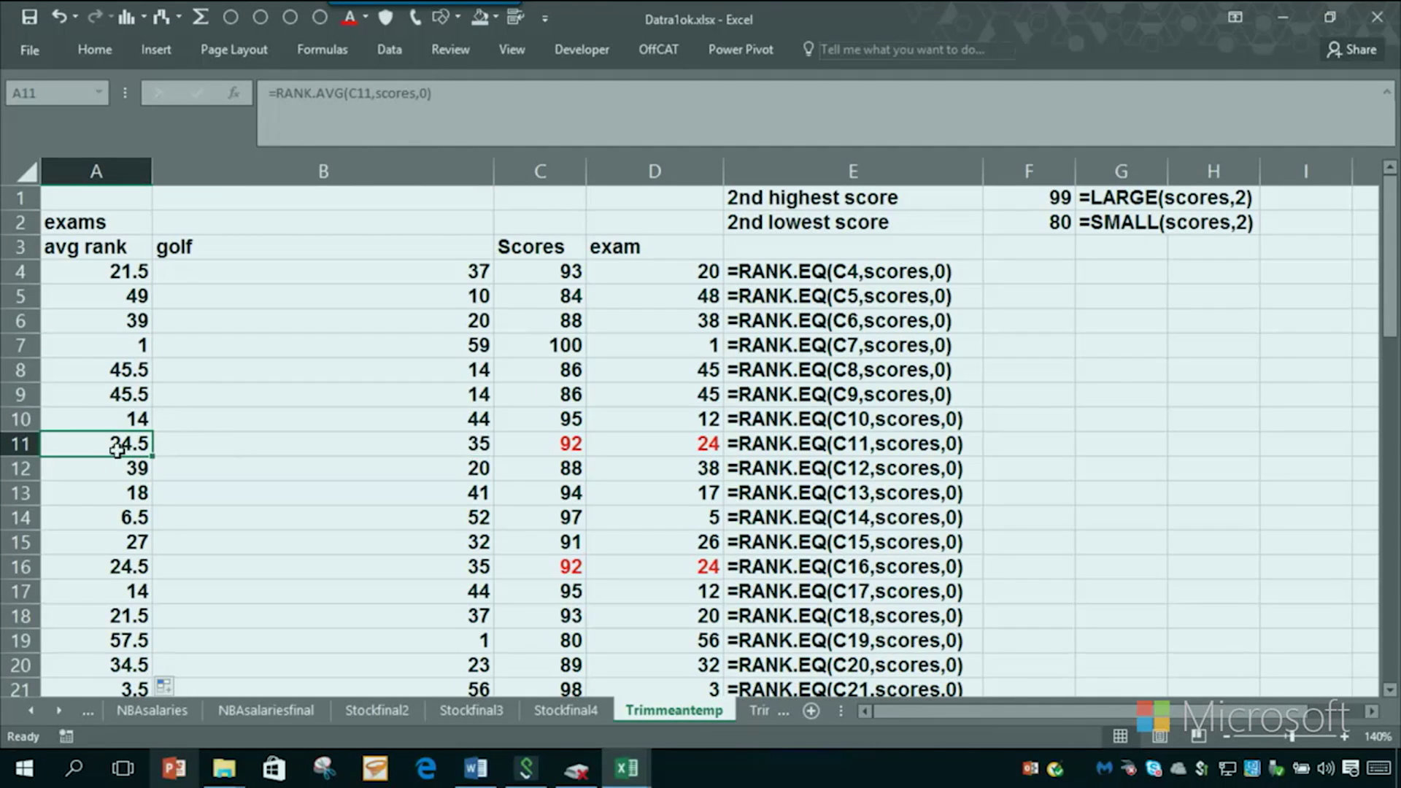
{"action": "left_click", "coordinate": [349, 18]}
{"action": "left_click", "coordinate": [97, 566]}
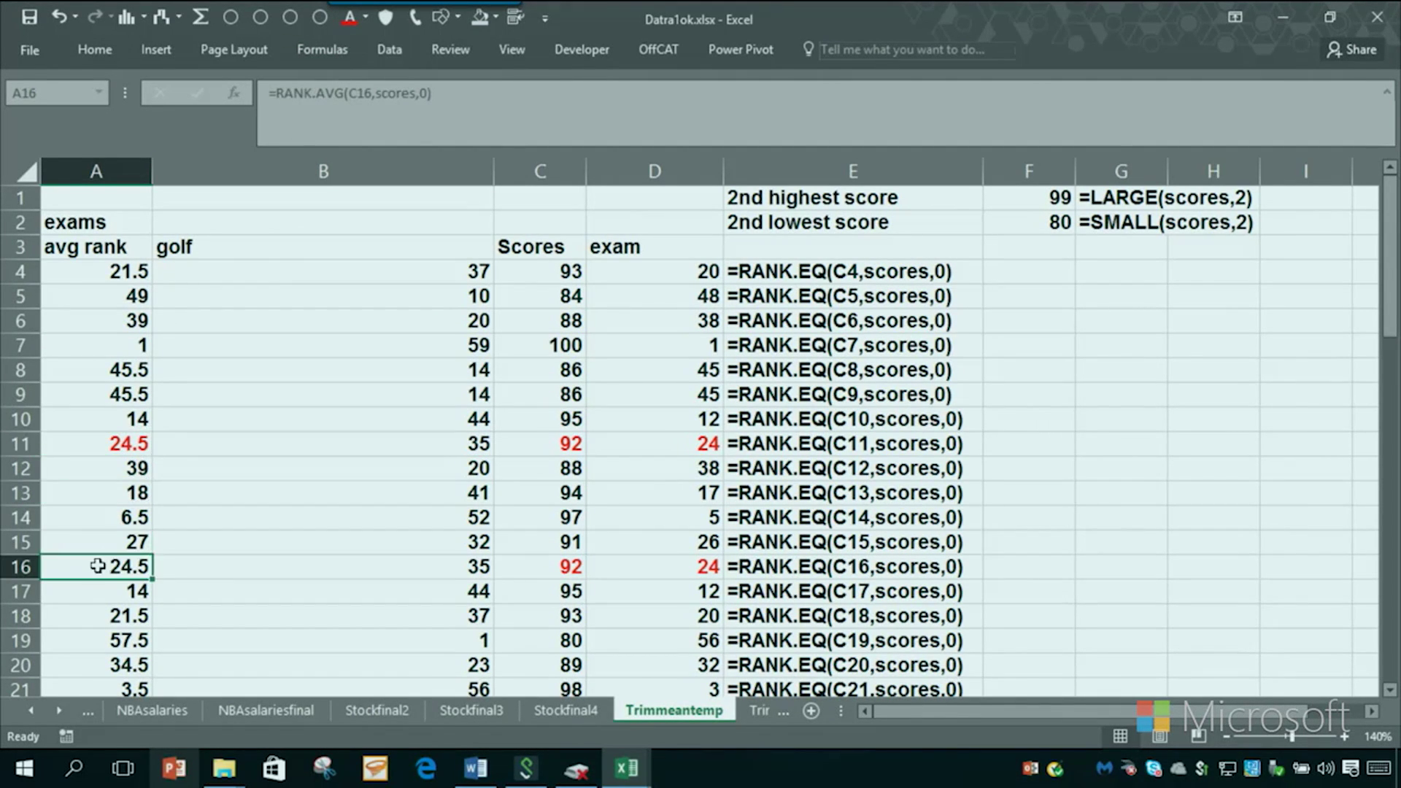
{"action": "left_click", "coordinate": [350, 18]}
Review the average rank formulas in A18, A16 and A11 against the exam rank formula in D16
{"action": "left_click", "coordinate": [91, 621]}
{"action": "scroll", "coordinate": [107, 618], "scroll_direction": "down", "scroll_amount": 1}
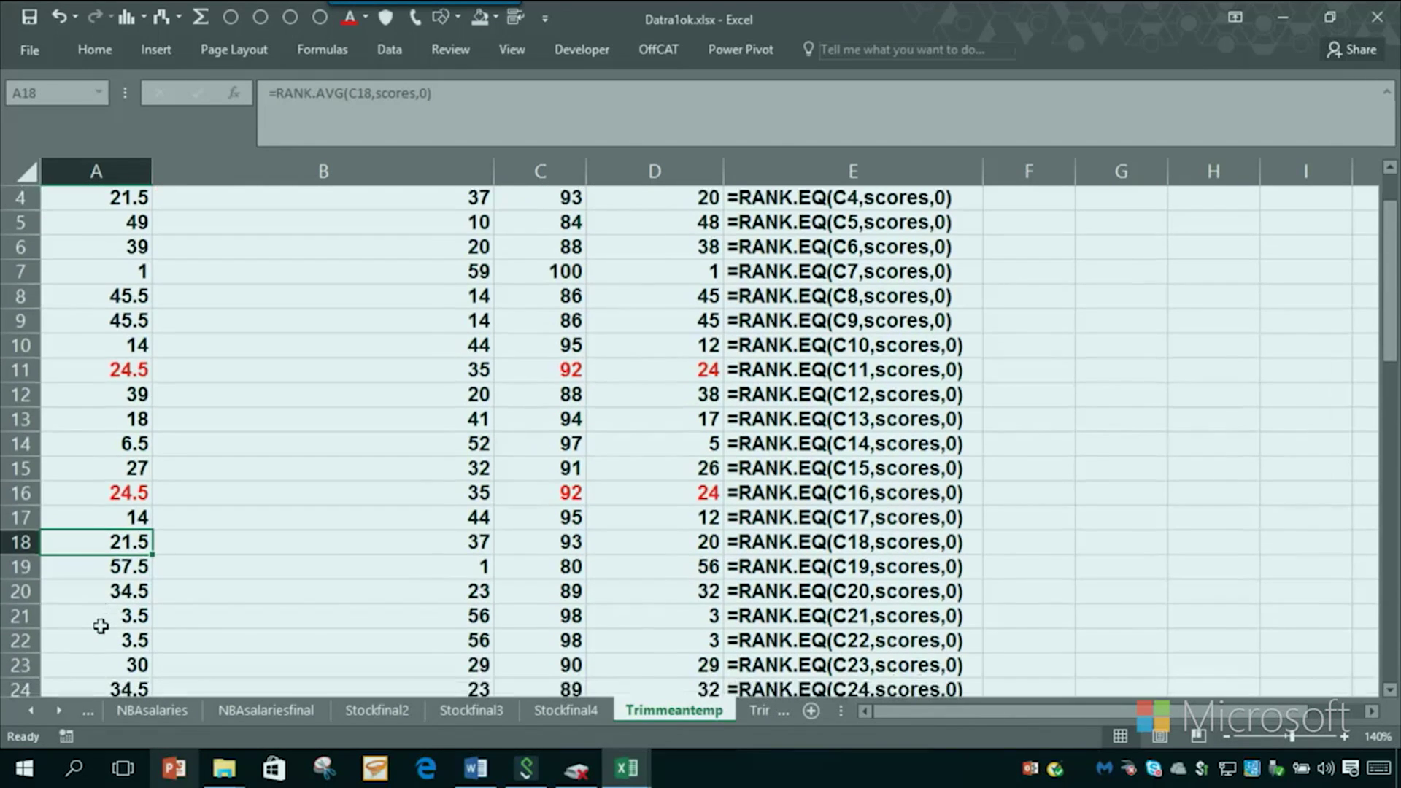
{"action": "scroll", "coordinate": [100, 626], "scroll_direction": "up", "scroll_amount": 1}
{"action": "left_click", "coordinate": [95, 570]}
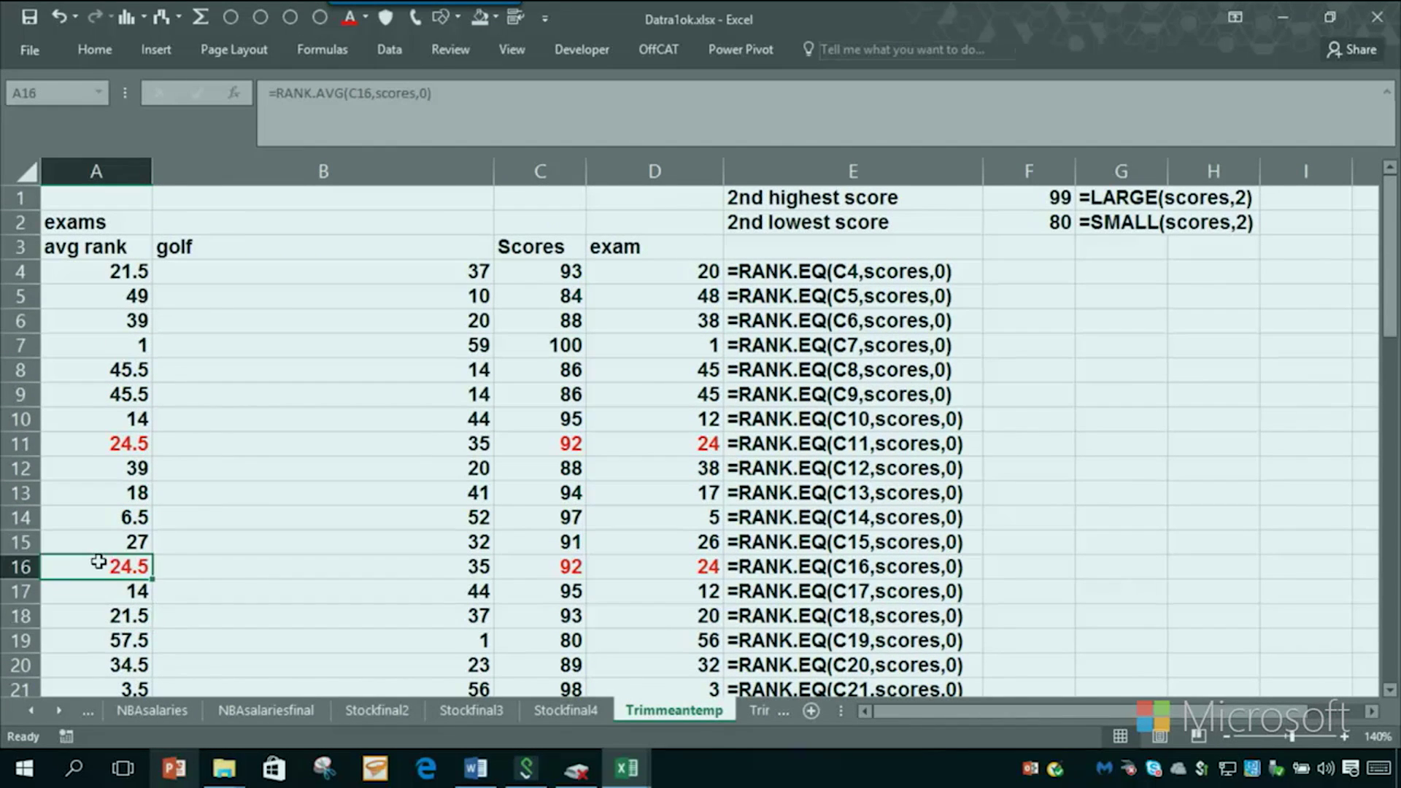
{"action": "left_click", "coordinate": [125, 446]}
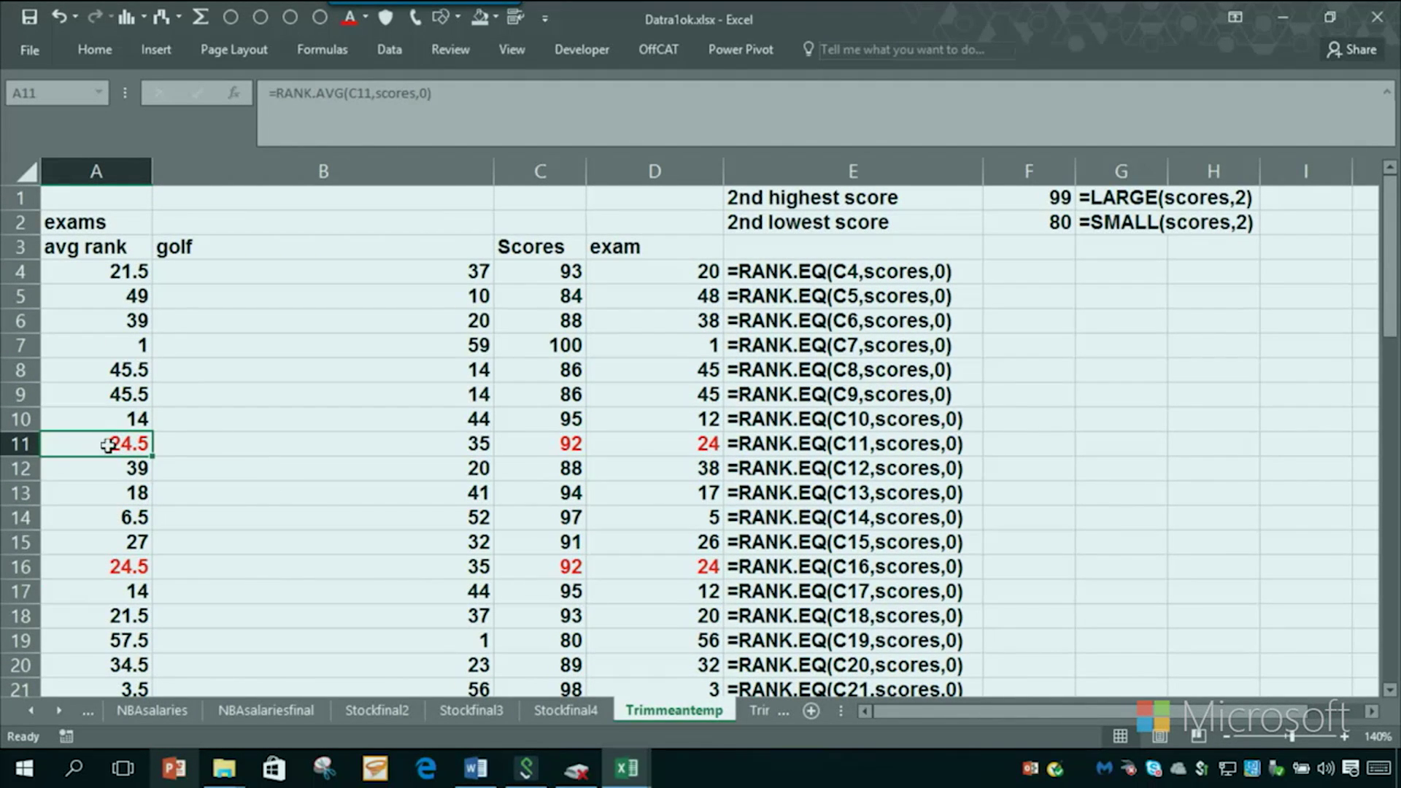
{"action": "left_click", "coordinate": [107, 566]}
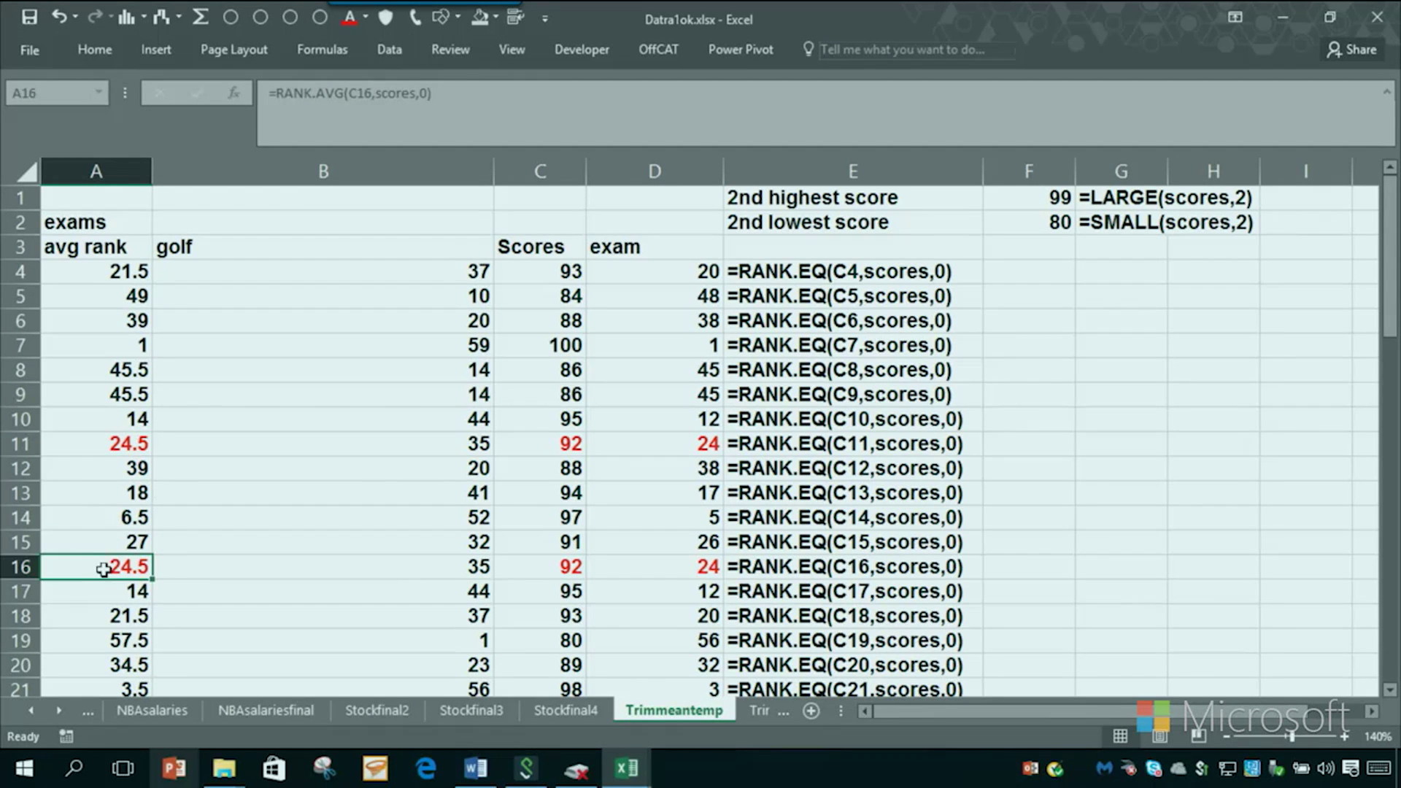
{"action": "left_click", "coordinate": [666, 560]}
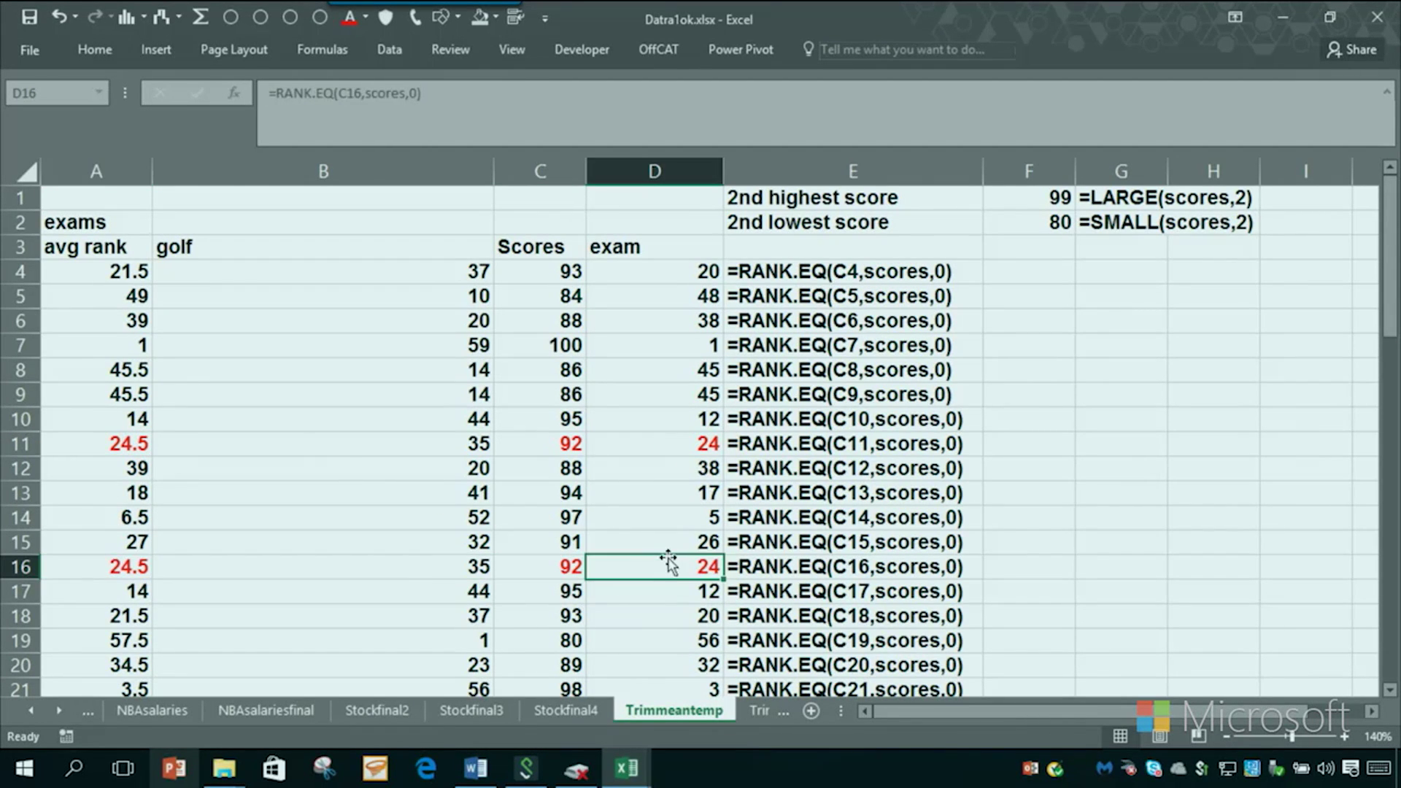
{"action": "left_click", "coordinate": [119, 446]}
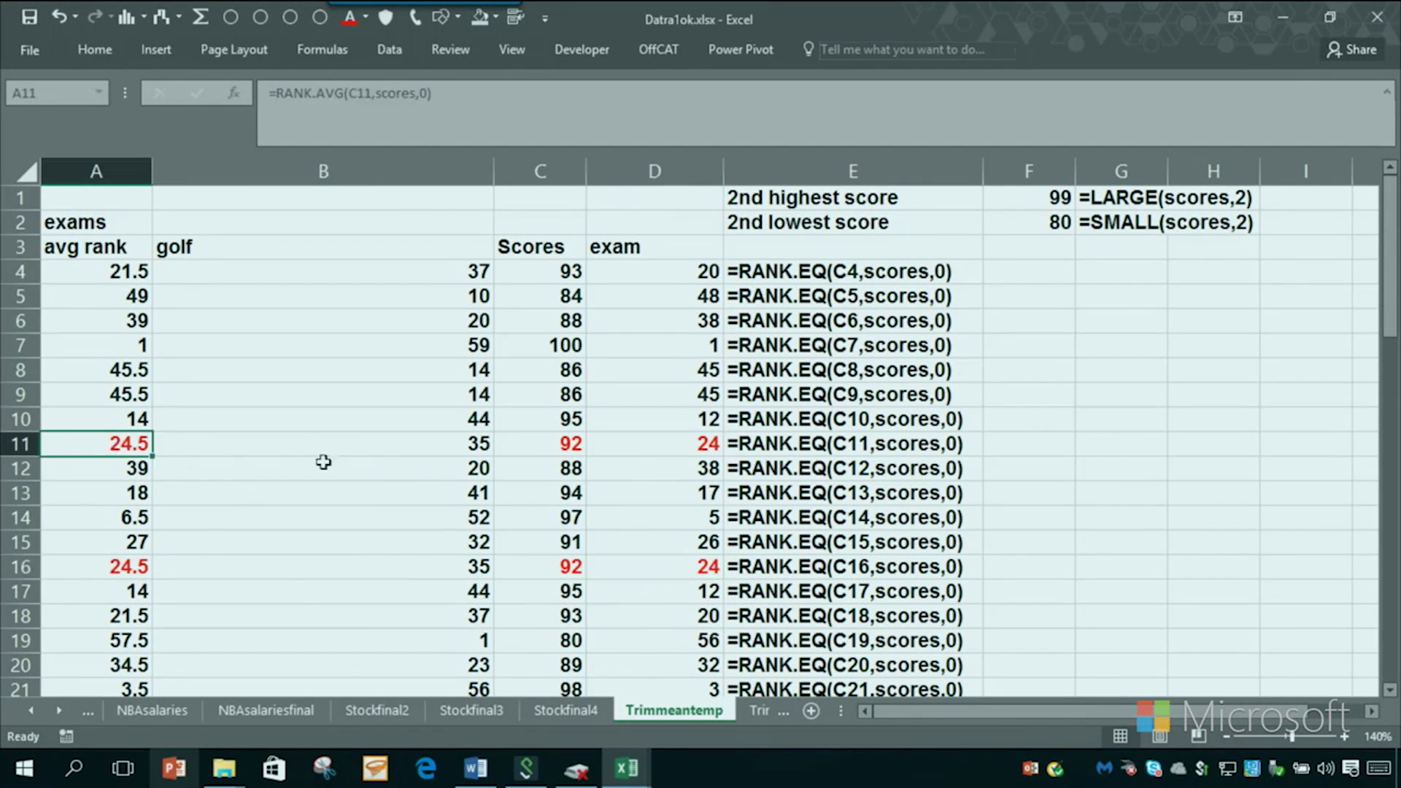
{"action": "left_click", "coordinate": [442, 488]}
{"action": "left_click", "coordinate": [640, 493]}
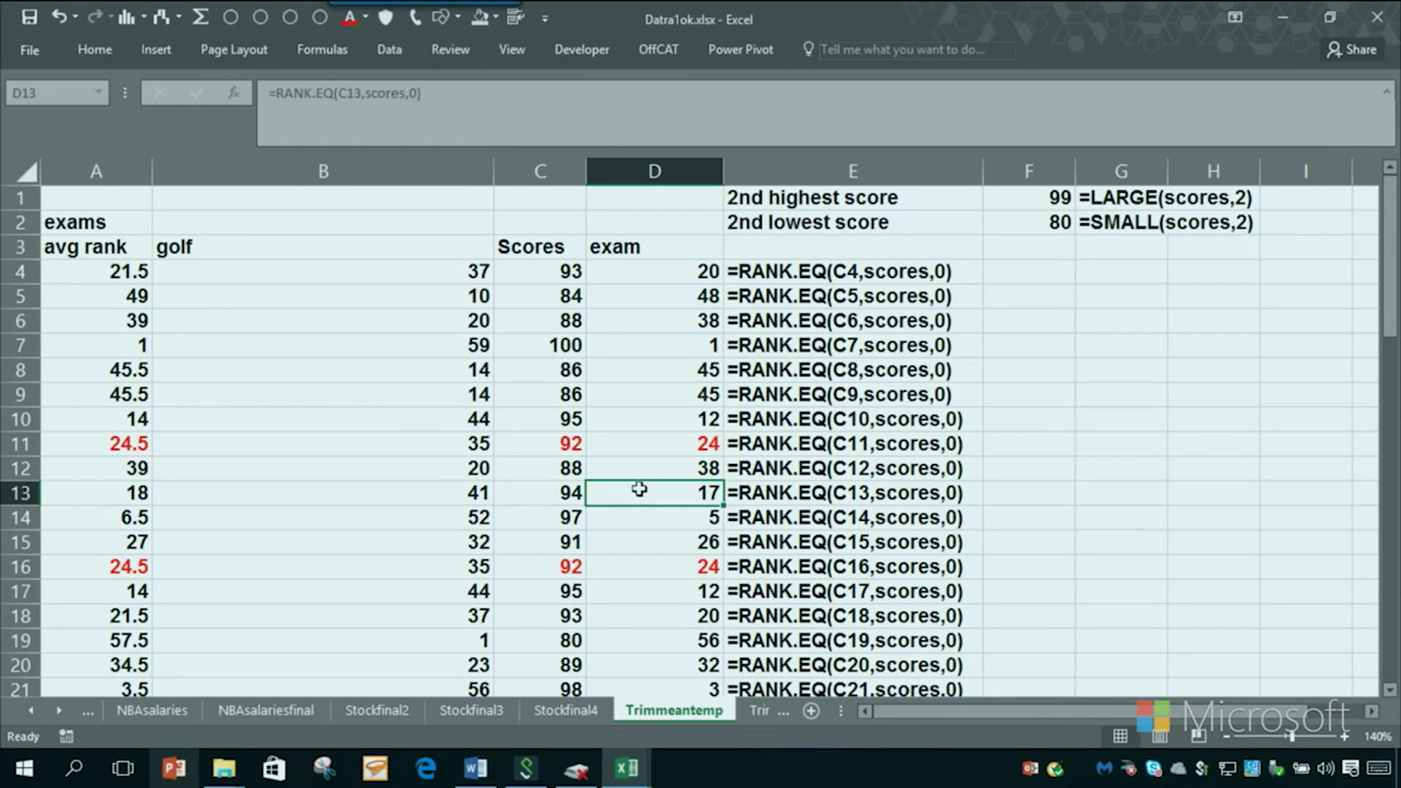